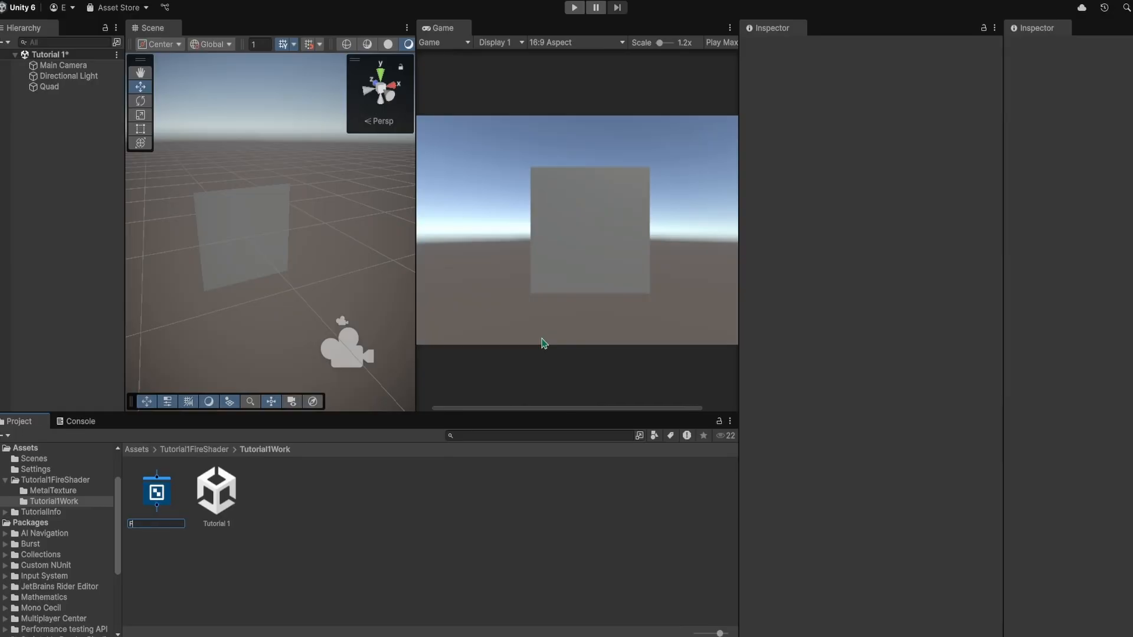
# Name the new shader graph Fire and create a material named FireMat in the Tutorial1Work folder
pyautogui.press('Return')
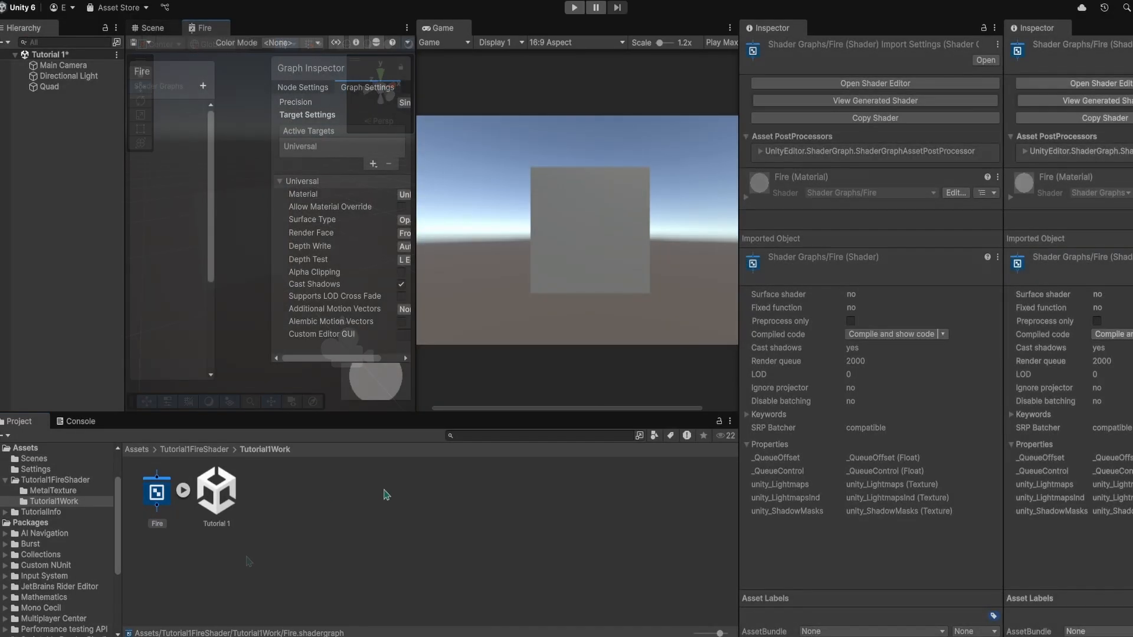
pyautogui.click(381, 495)
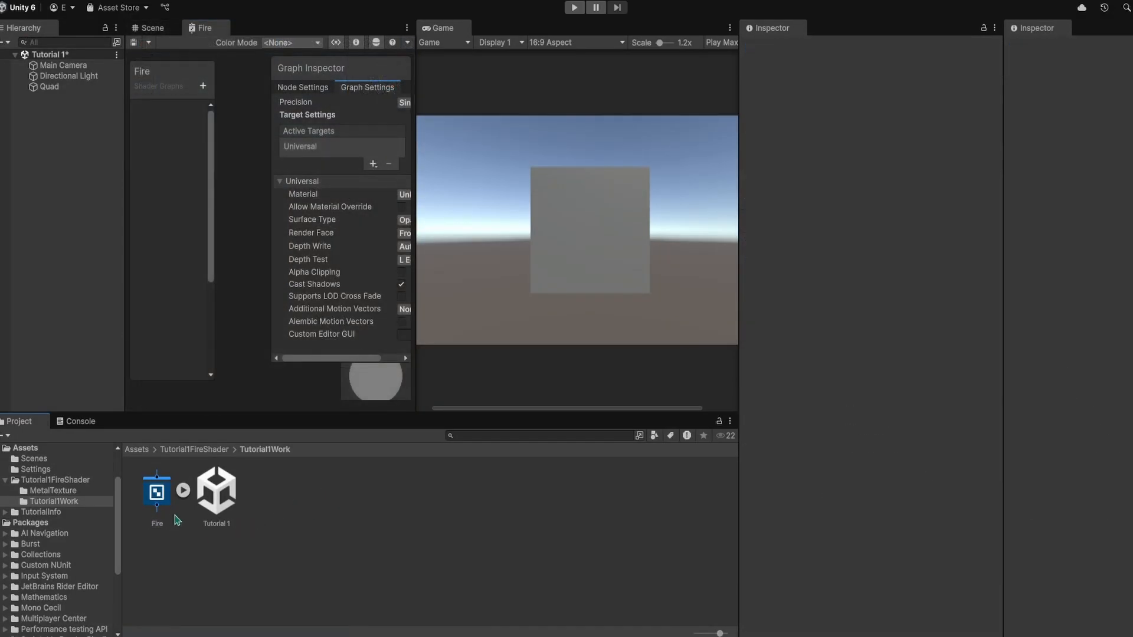
pyautogui.rightClick(288, 506)
pyautogui.moveTo(351, 162)
pyautogui.click(538, 177)
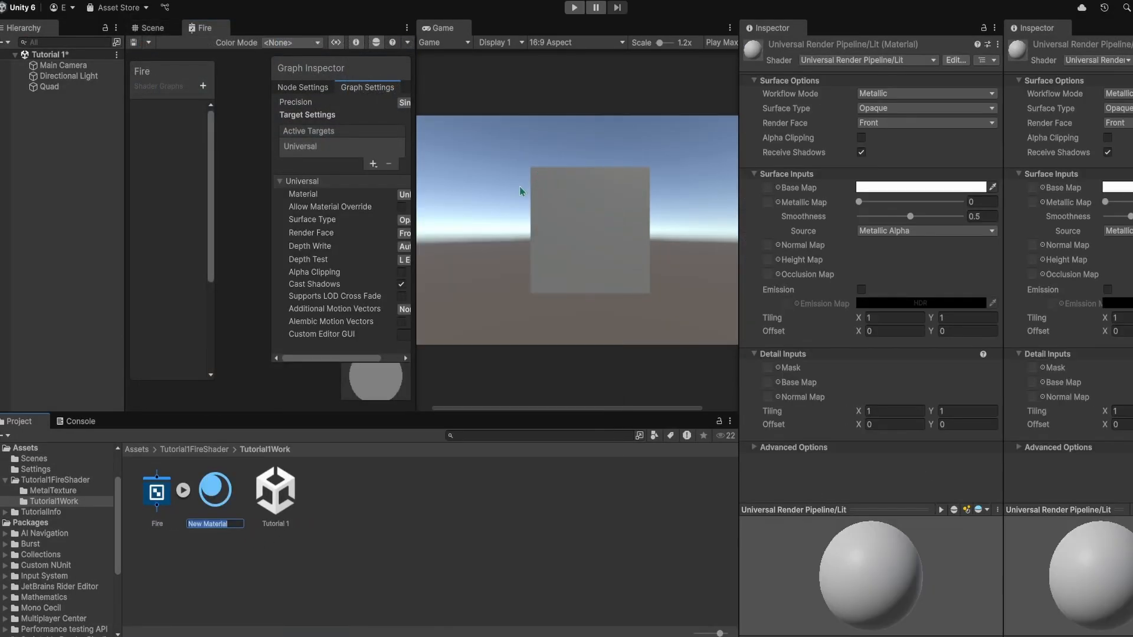
pyautogui.write('FireMat')
pyautogui.press('Return')
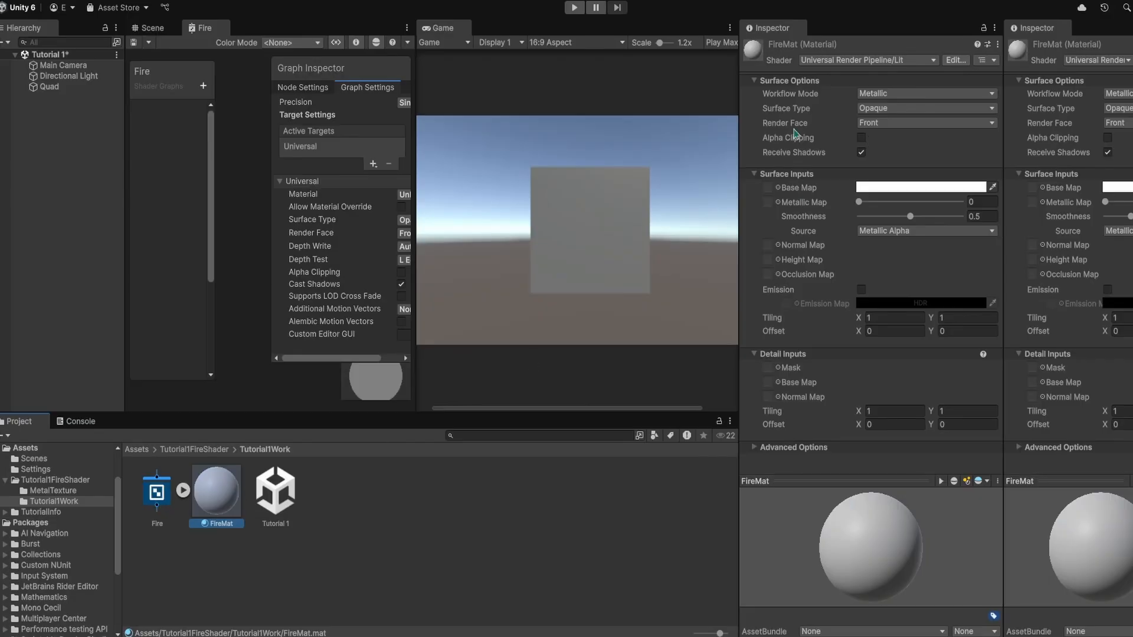
# Set FireMat's shader to Shader Graphs/Fire and apply the material to the quad in the scene
pyautogui.click(836, 60)
pyautogui.write('fire')
pyautogui.press('Return')
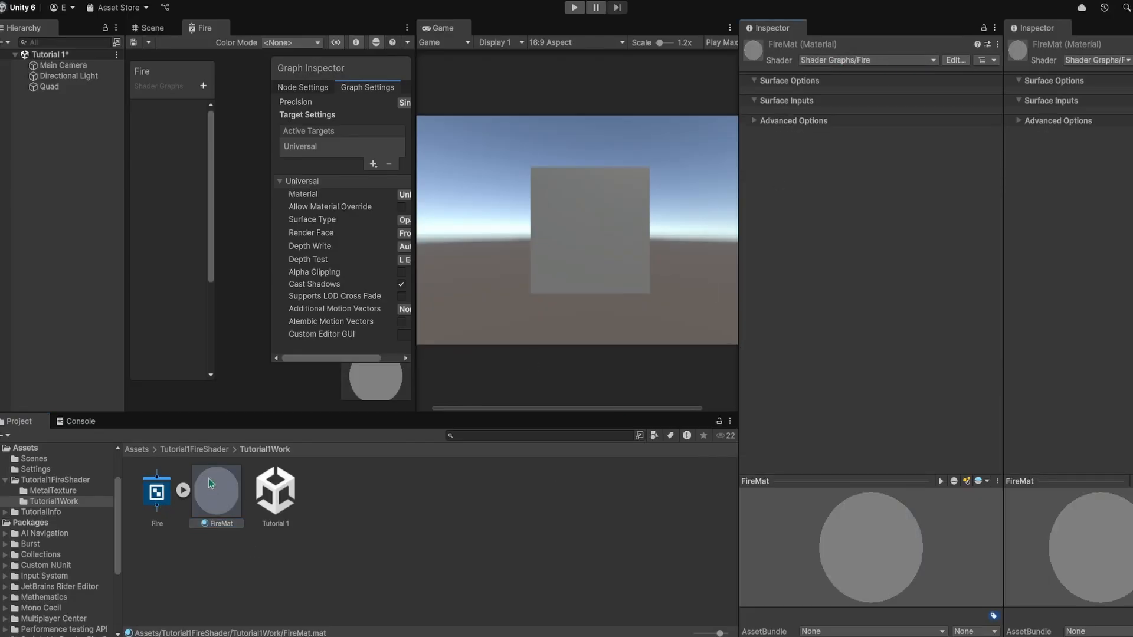
pyautogui.click(153, 27)
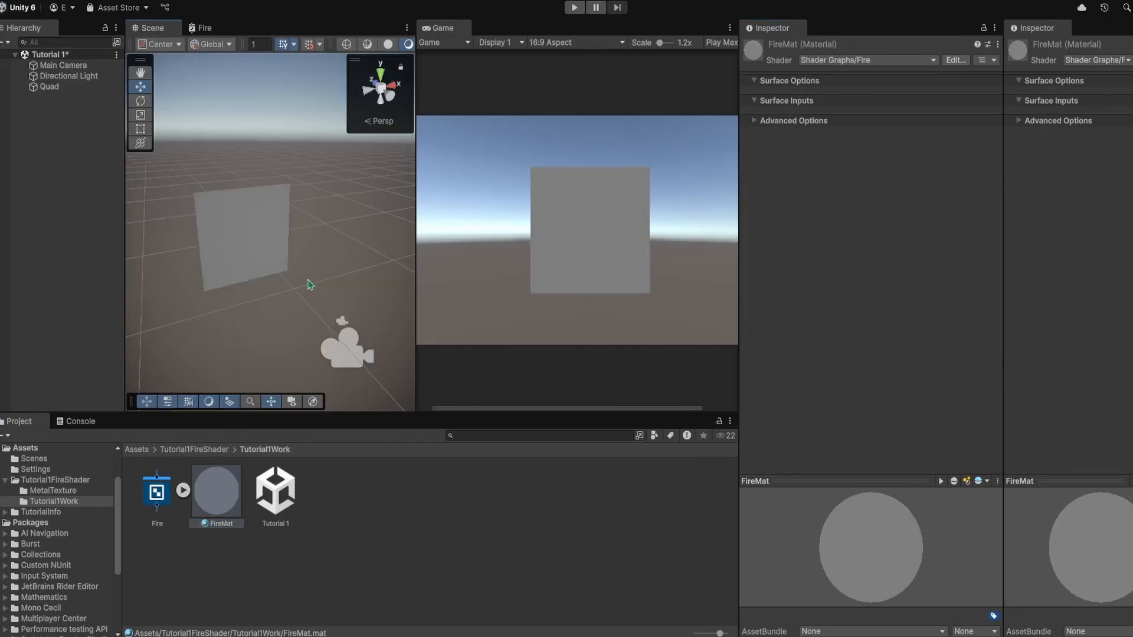
pyautogui.moveTo(311, 286); pyautogui.dragTo(271, 279, button='right')
# Show the Fire shader graph maximized with its Vertex and Fragment blocks in view
pyautogui.click(206, 29)
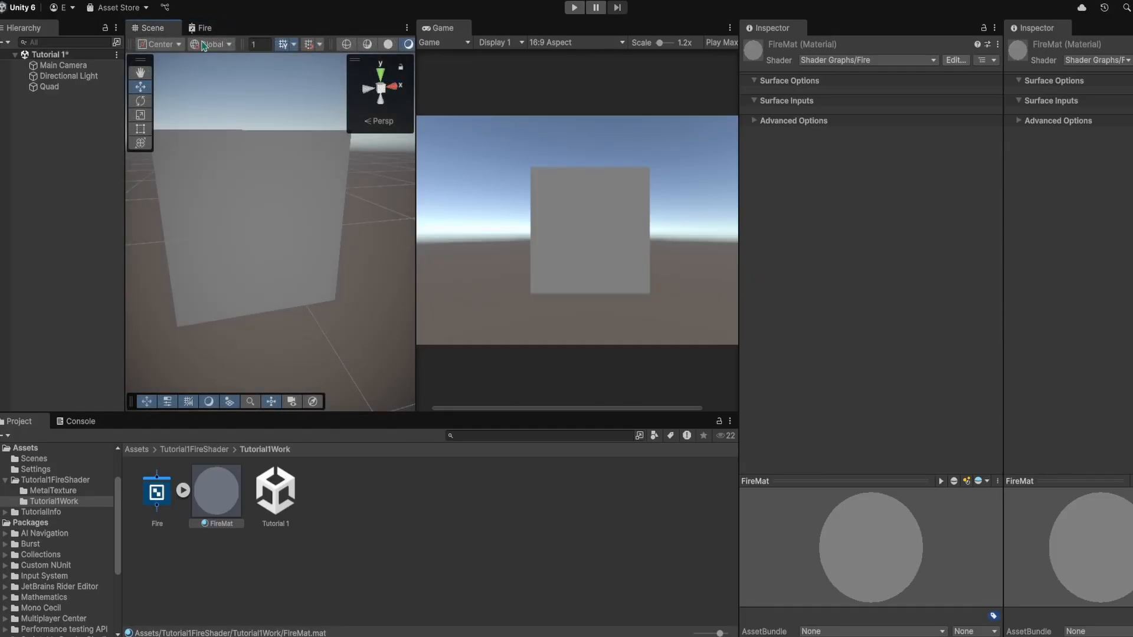
pyautogui.click(206, 29)
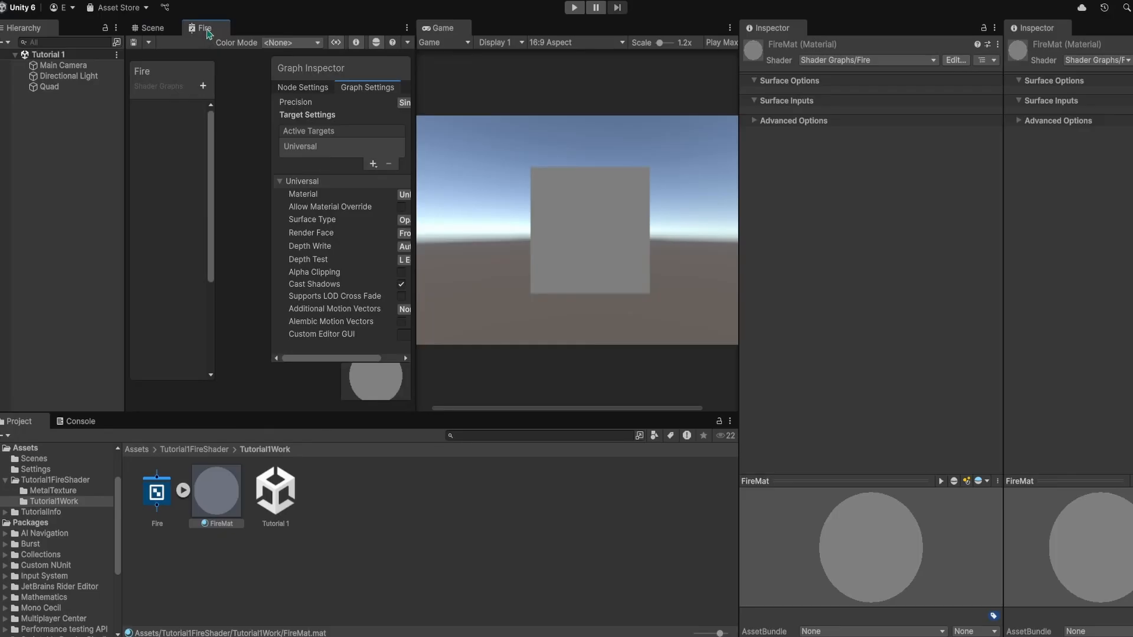
pyautogui.doubleClick(207, 30)
pyautogui.moveTo(353, 199); pyautogui.dragTo(379, 257, button='middle')
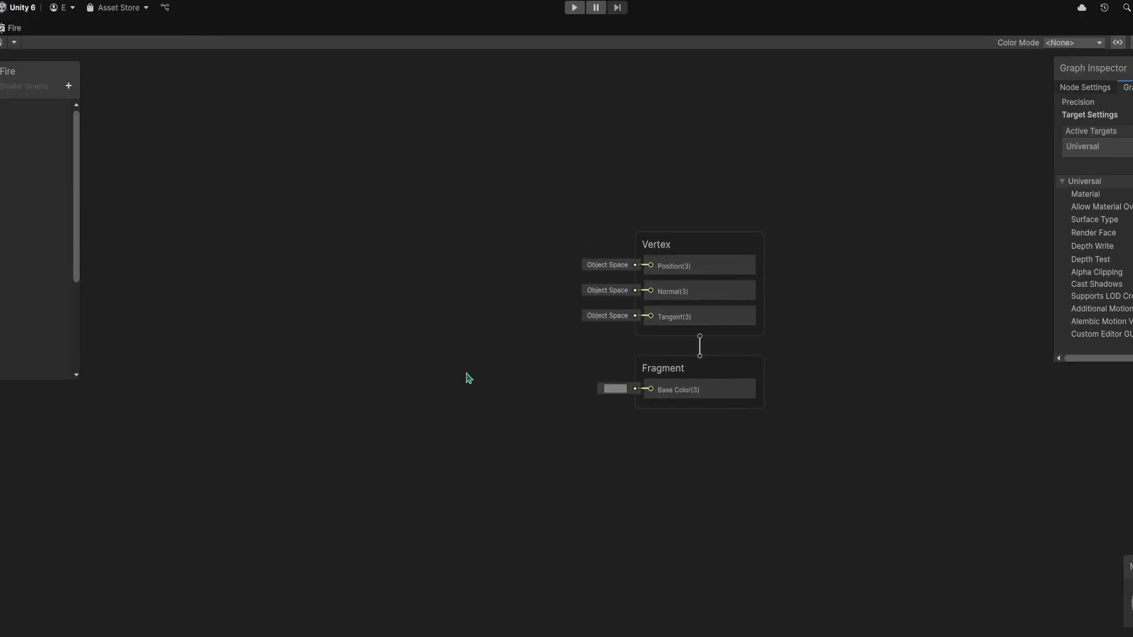
pyautogui.scroll(2, 469, 379)
# Add a Gradient Noise node to the graph and connect its output to the Fragment block's Base Color
pyautogui.rightClick(143, 130)
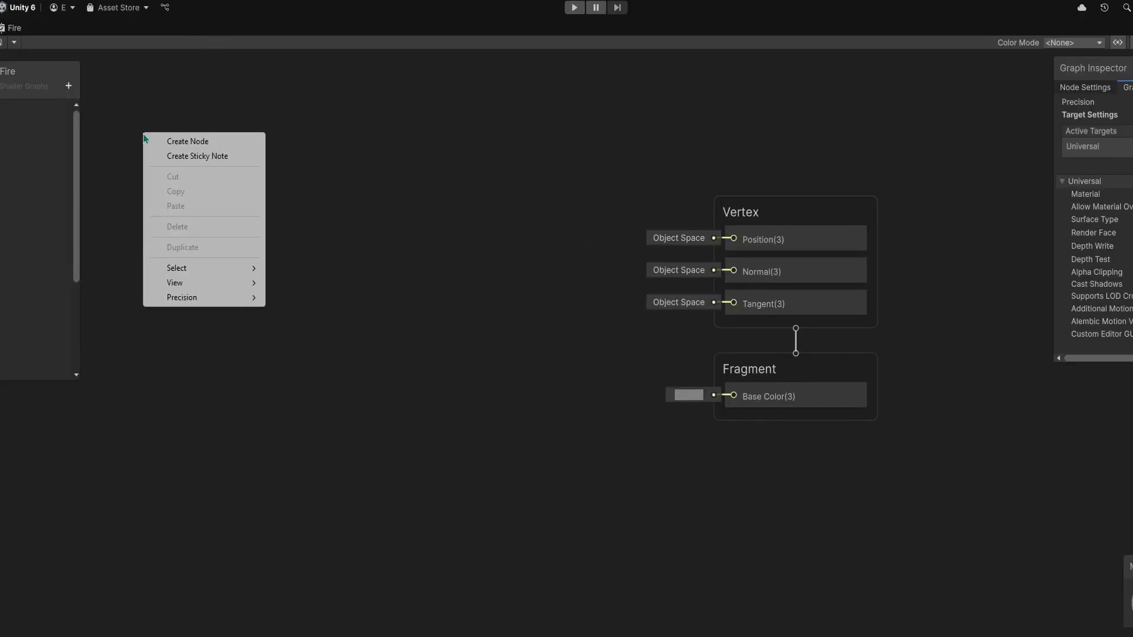
pyautogui.click(161, 141)
pyautogui.write('gradient')
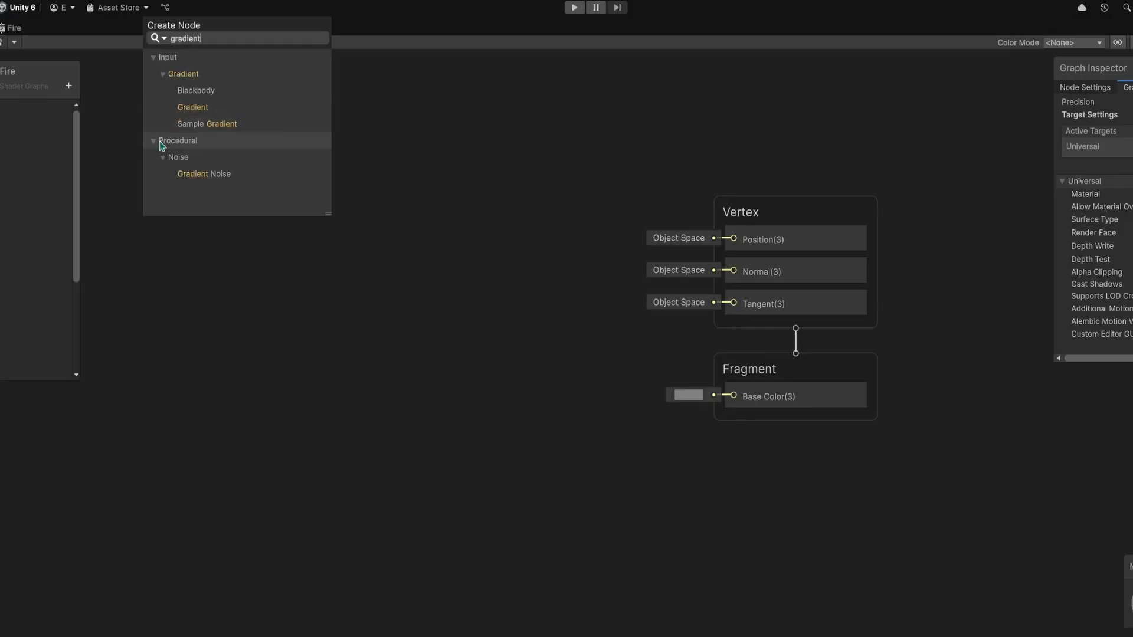
pyautogui.press('Down')
pyautogui.press('Down')
pyautogui.press('Return')
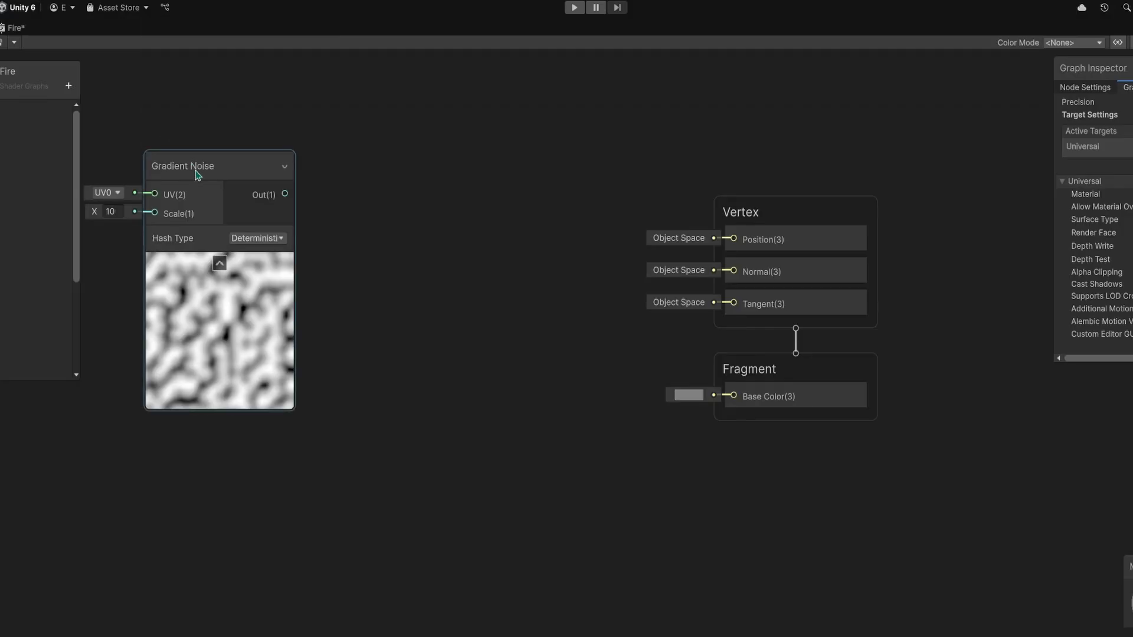
pyautogui.moveTo(198, 174); pyautogui.dragTo(329, 316)
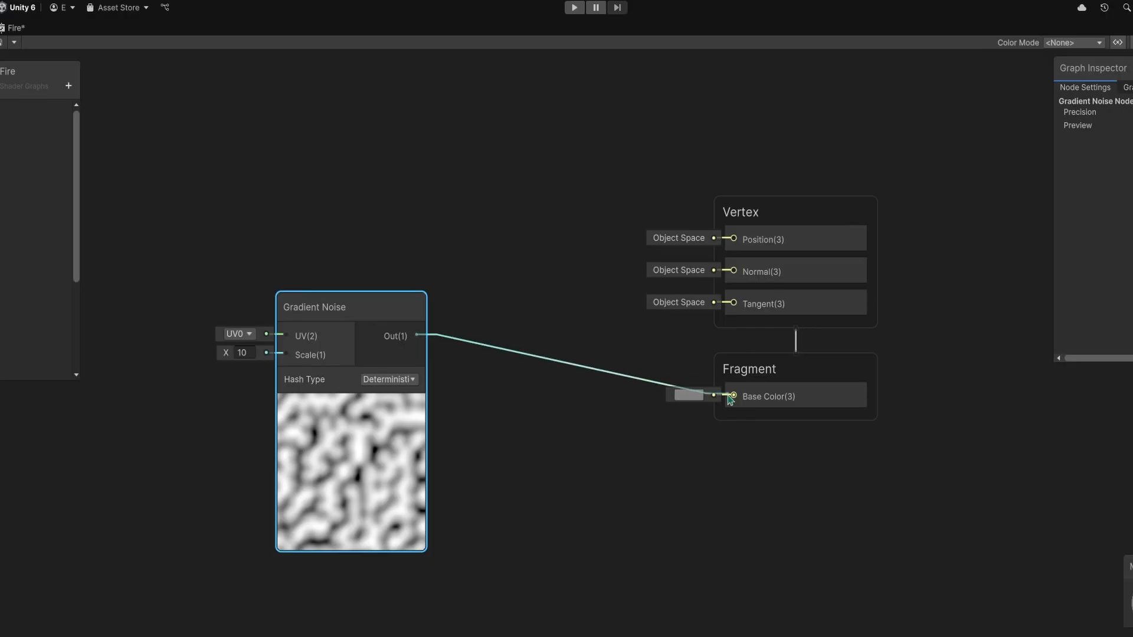
# Save the shader graph and check the noise on the quad in the Game view
pyautogui.doubleClick(26, 27)
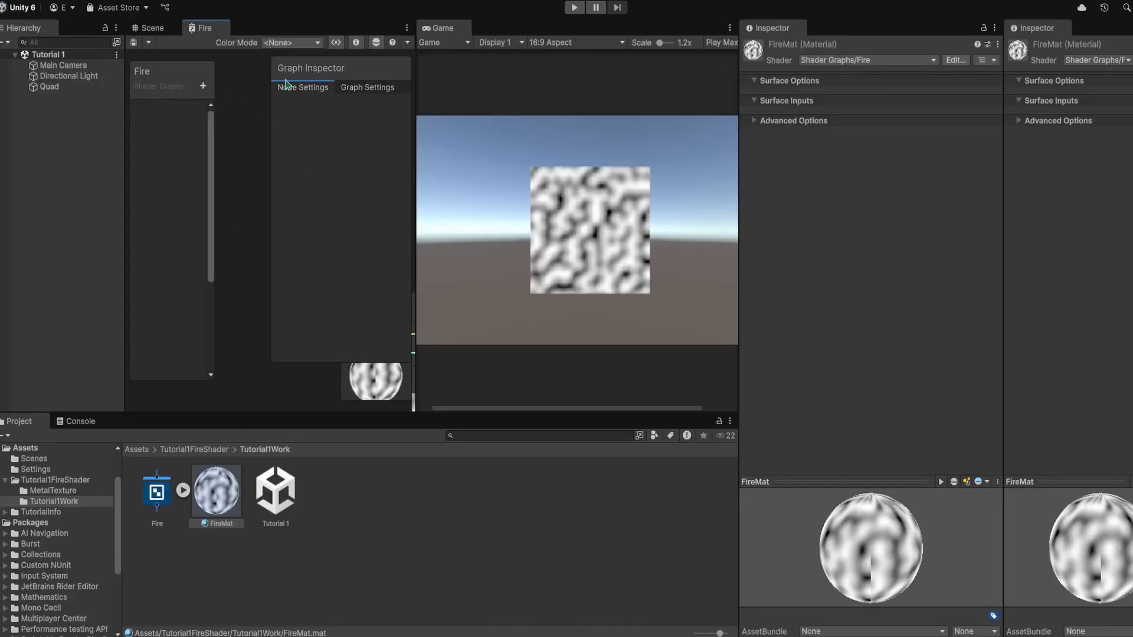
pyautogui.doubleClick(207, 31)
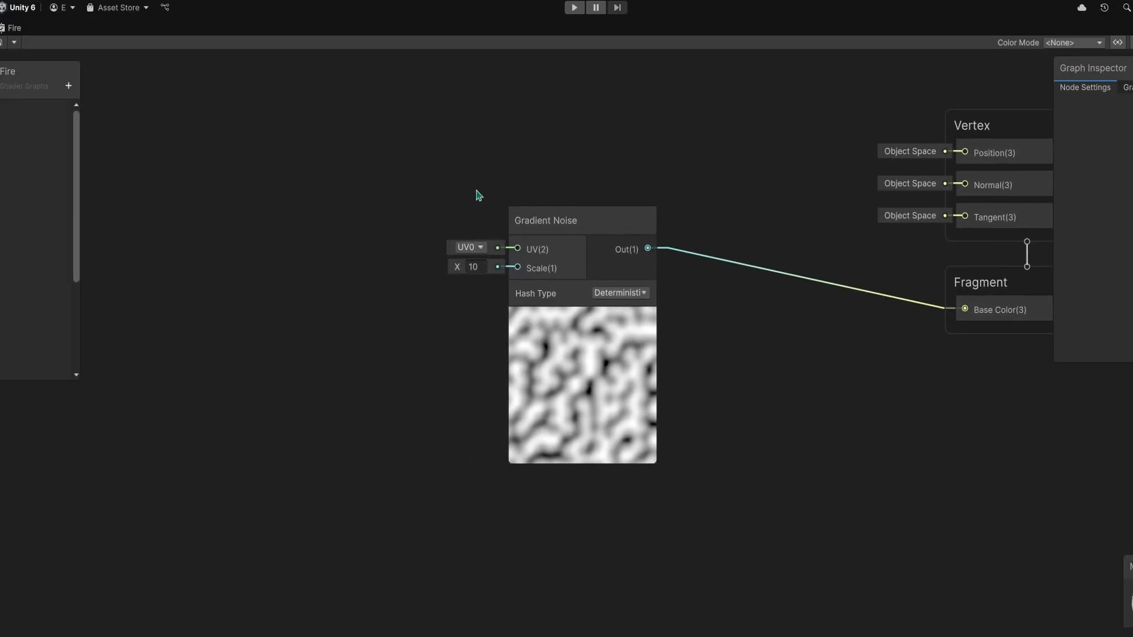
# Create a Float property named Speed and a Vector 2 property named Scroll Direction in the graph's blackboard
pyautogui.moveTo(295, 291); pyautogui.dragTo(386, 288, button='middle')
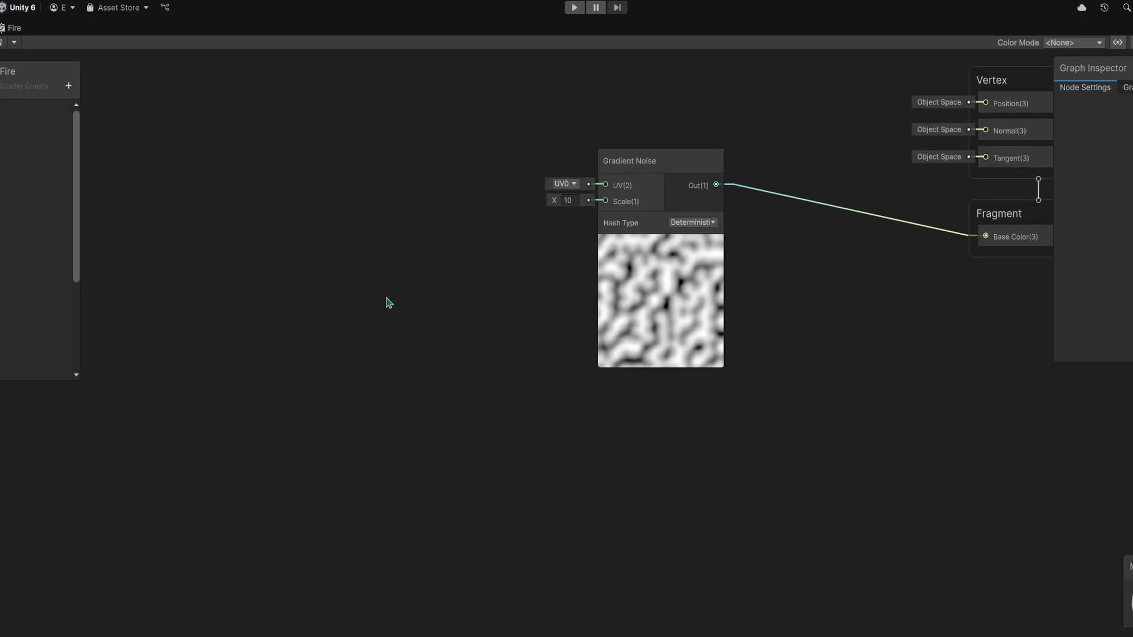
pyautogui.click(78, 86)
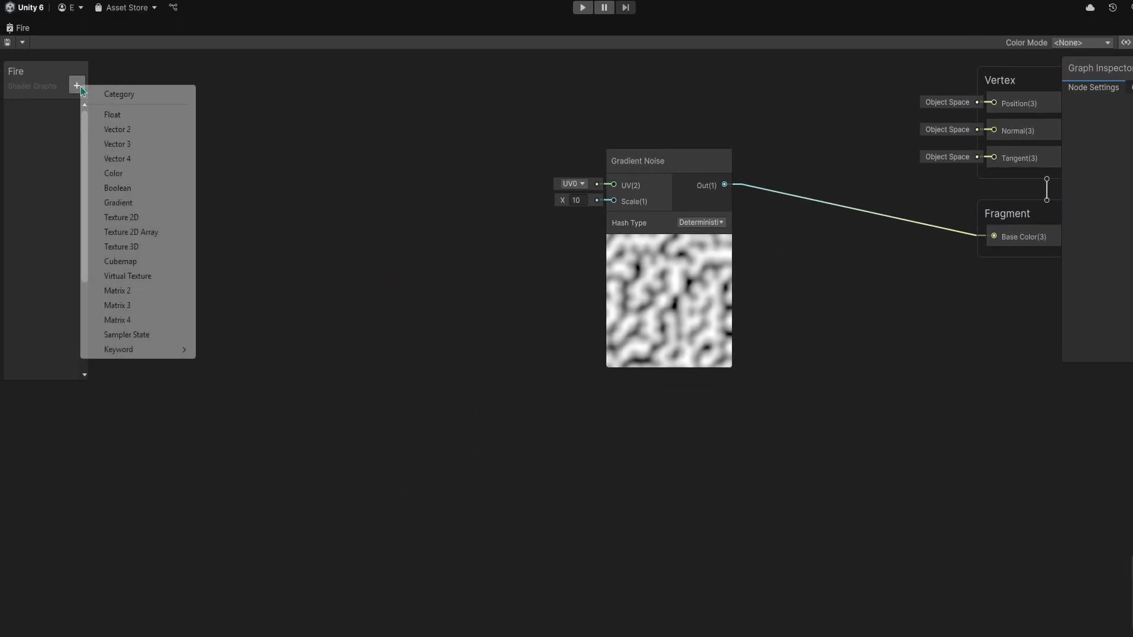
pyautogui.click(127, 116)
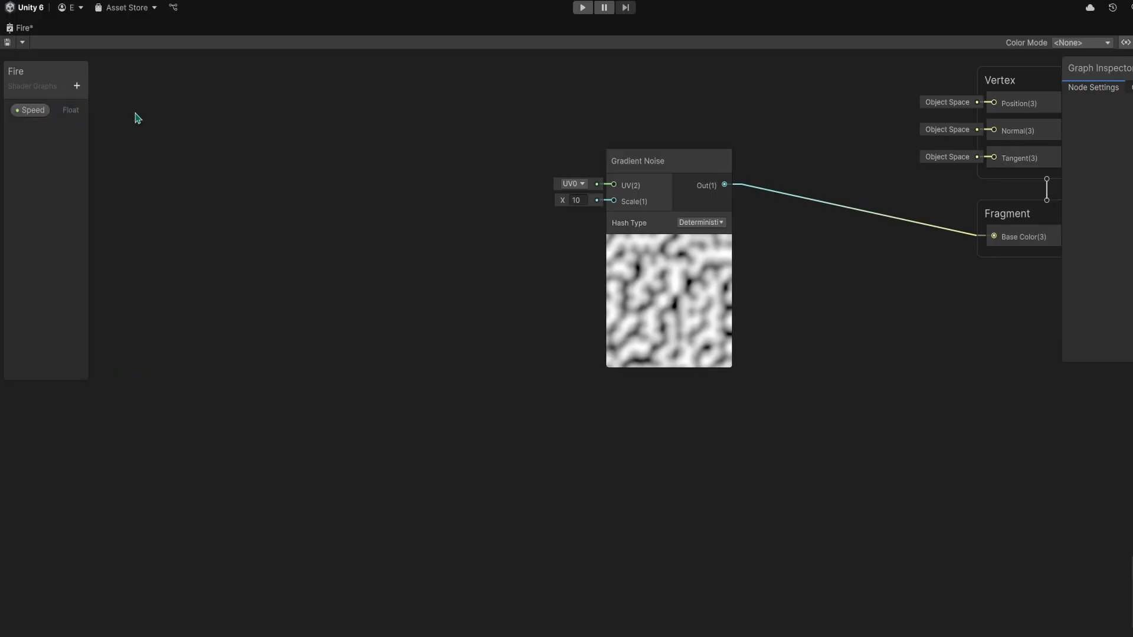
pyautogui.moveTo(89, 106); pyautogui.dragTo(131, 109)
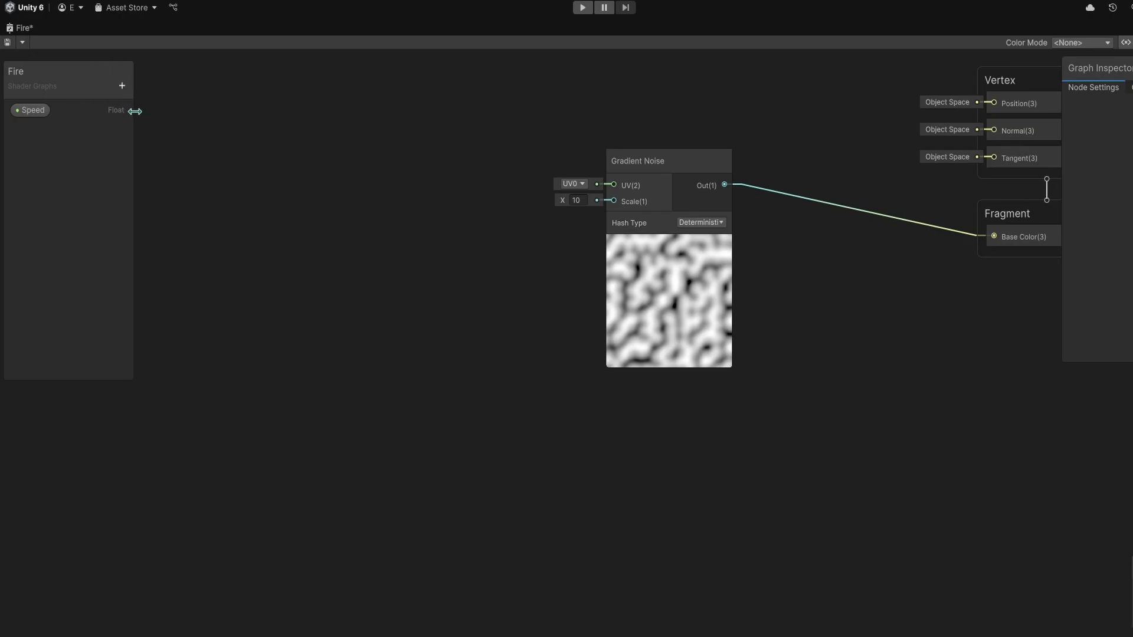
pyautogui.click(120, 87)
pyautogui.click(155, 122)
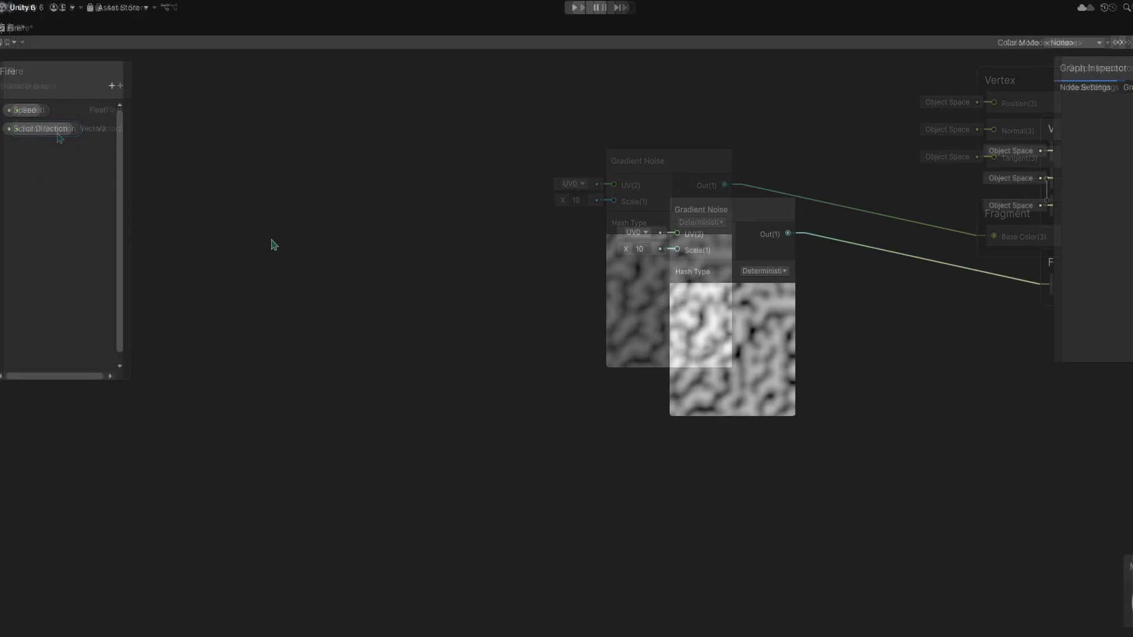
# Add a Time node and multiply its Time output by the Speed property in a Multiply node
pyautogui.rightClick(361, 260)
pyautogui.click(390, 271)
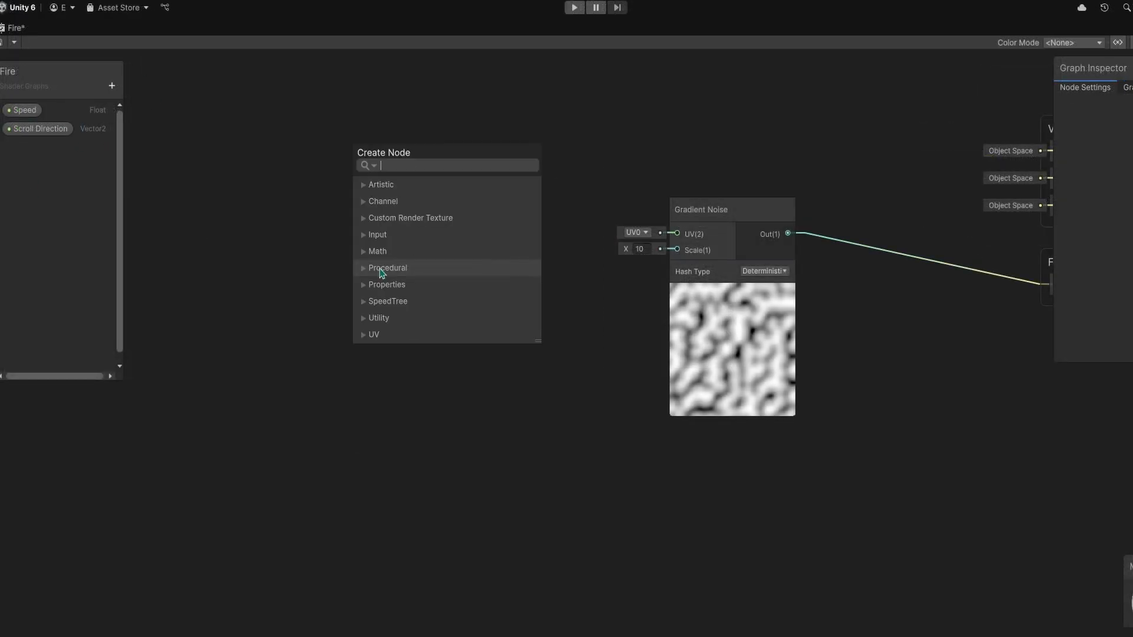
pyautogui.write('time')
pyautogui.press('Return')
pyautogui.moveTo(375, 310); pyautogui.dragTo(382, 273)
pyautogui.write('mul')
pyautogui.press('Return')
pyautogui.click(493, 303)
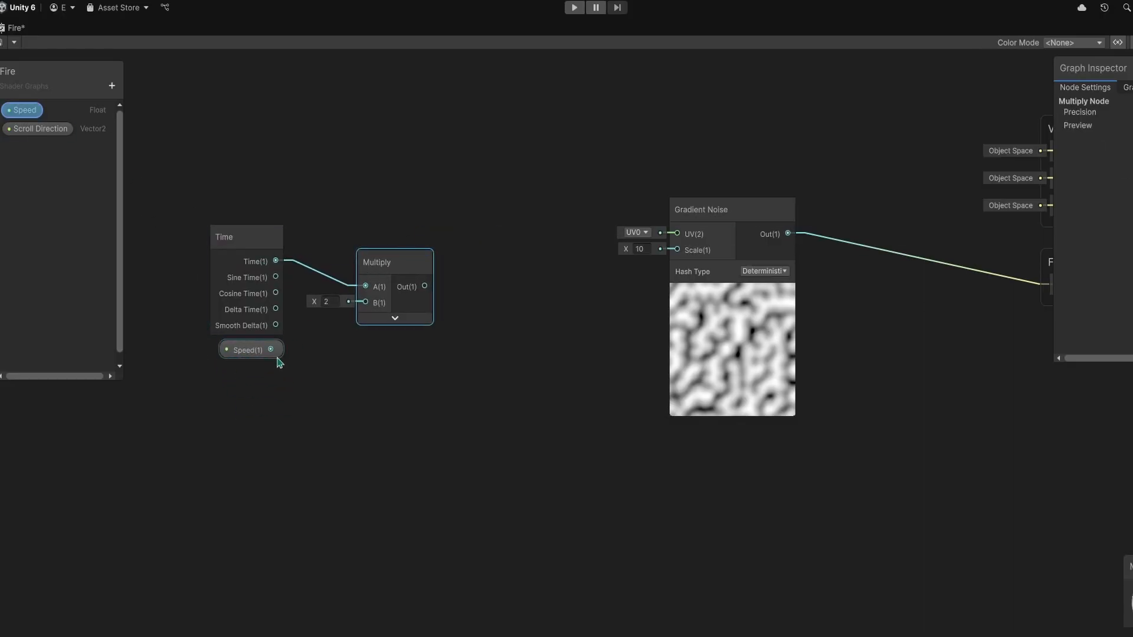
# Feed the Multiply output into input A of a second Multiply node and connect the Scroll Direction property to B
pyautogui.moveTo(384, 367); pyautogui.dragTo(258, 369, button='middle')
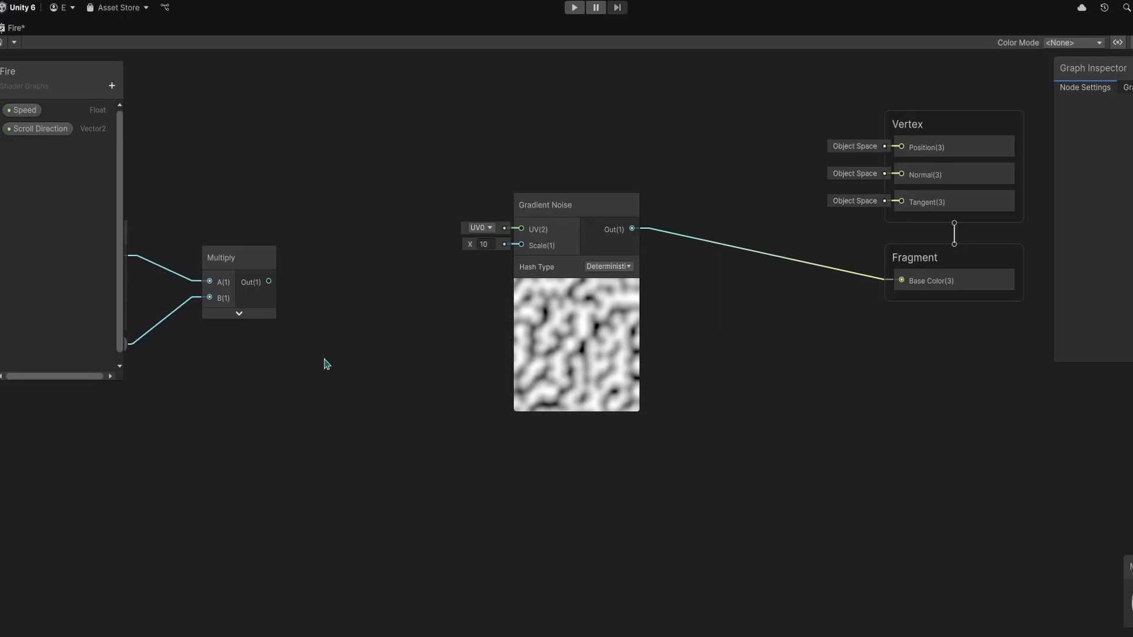
pyautogui.moveTo(335, 405); pyautogui.dragTo(335, 404)
pyautogui.write('mu')
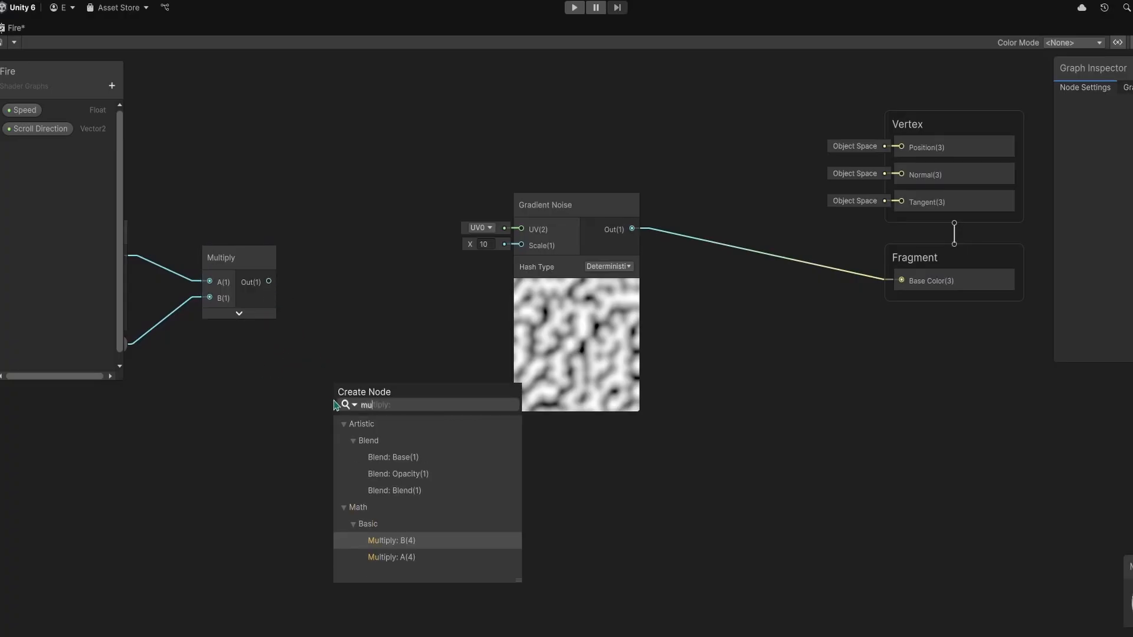
pyautogui.press('Return')
pyautogui.moveTo(215, 468); pyautogui.dragTo(291, 406, button='middle')
pyautogui.click(37, 129)
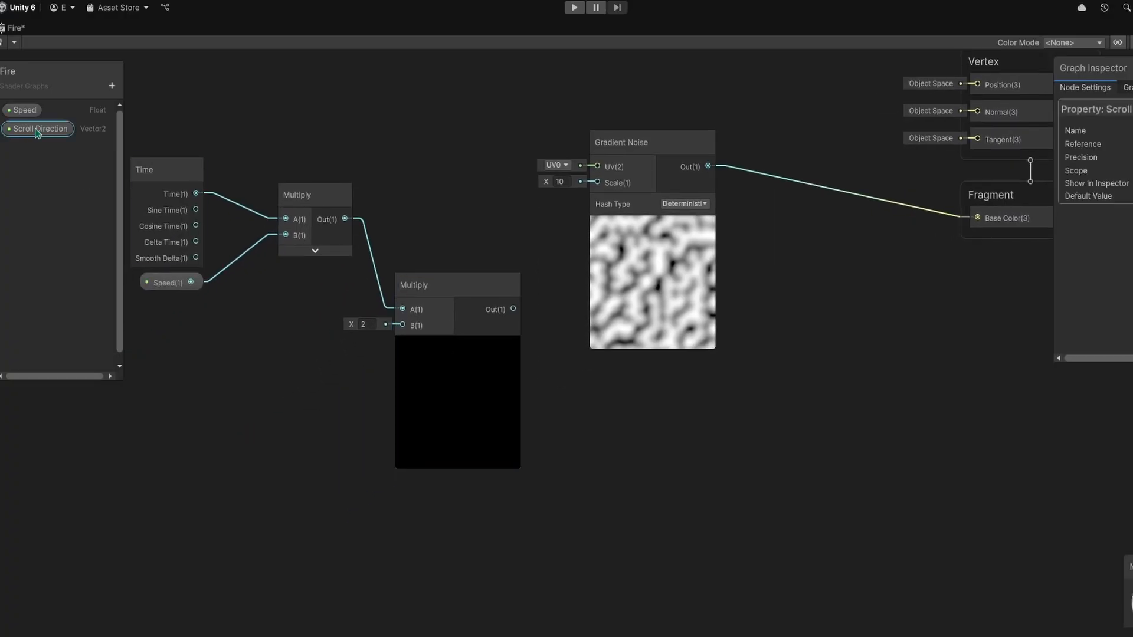
pyautogui.moveTo(248, 387); pyautogui.dragTo(252, 358)
# Add a Tiling And Offset node with its Offset input driven by the second Multiply's output
pyautogui.moveTo(422, 247); pyautogui.dragTo(319, 312, button='middle')
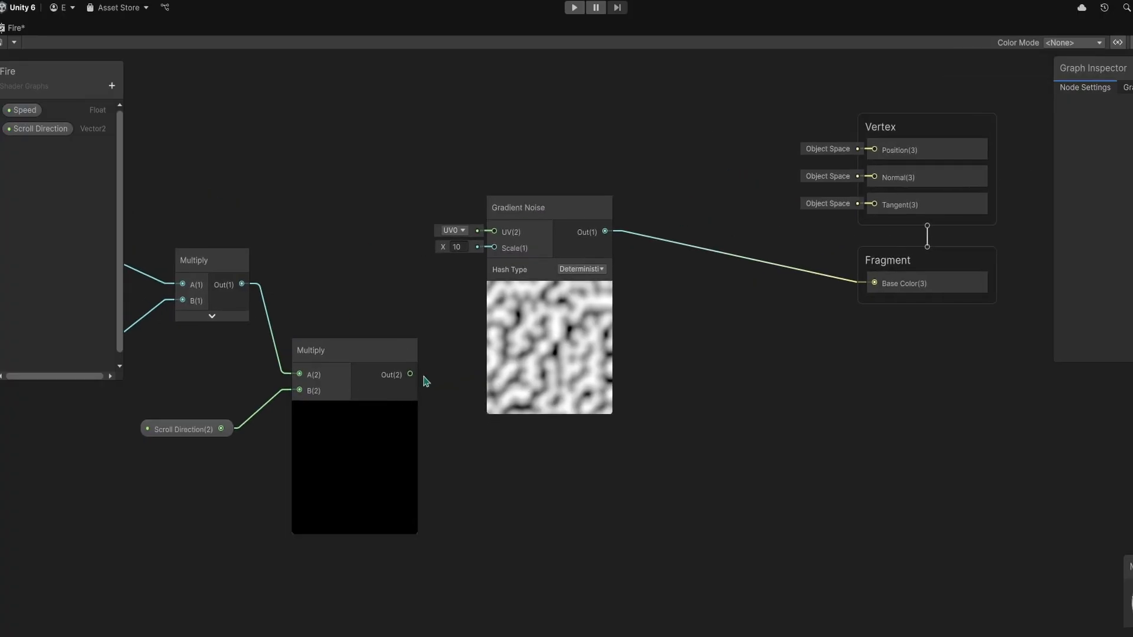
pyautogui.moveTo(467, 405); pyautogui.dragTo(466, 405)
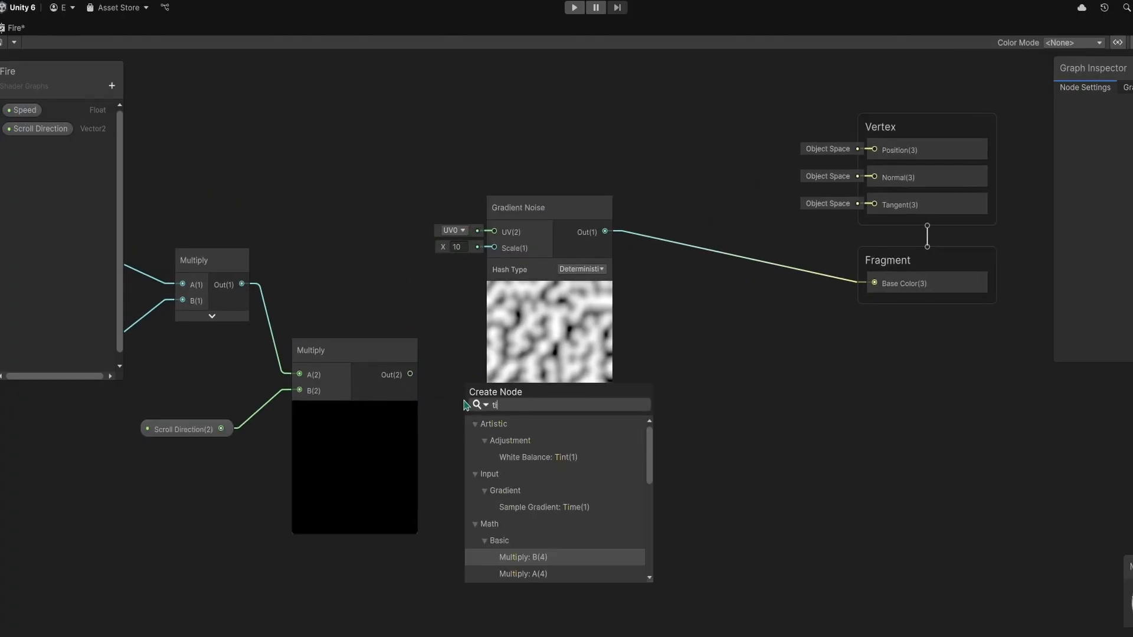
pyautogui.write('tiling')
pyautogui.press('Return')
# Arrange the Tiling And Offset and Gradient Noise nodes side by side and connect the tiling output to the noise's UV input
pyautogui.moveTo(655, 399); pyautogui.dragTo(401, 449, button='middle')
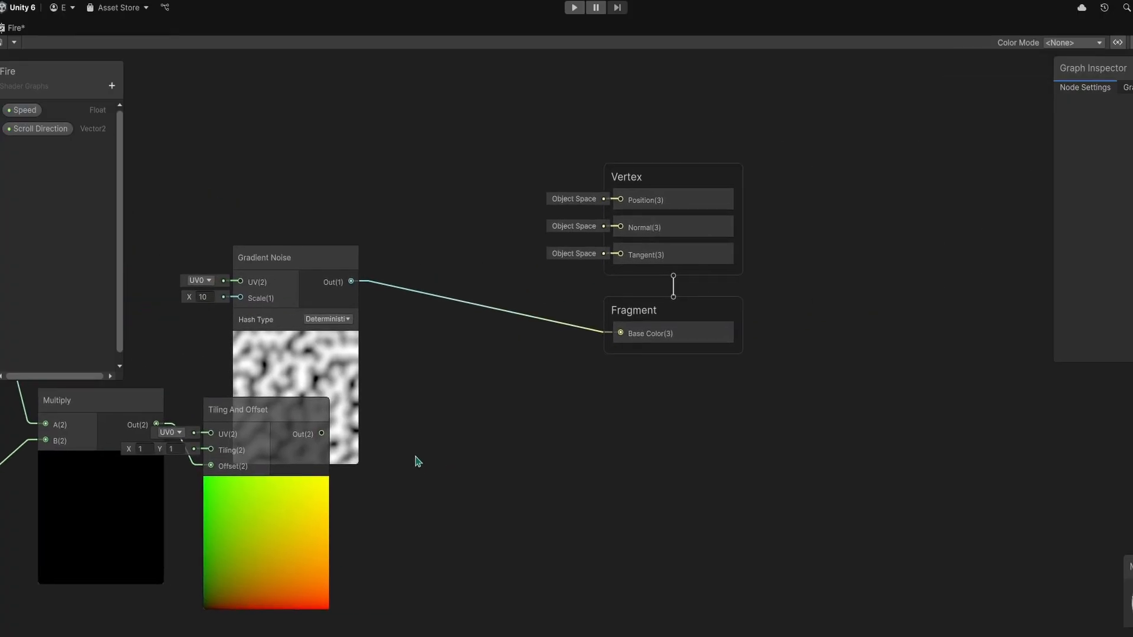
pyautogui.moveTo(355, 390); pyautogui.dragTo(555, 494)
pyautogui.moveTo(275, 553); pyautogui.dragTo(322, 512)
pyautogui.moveTo(322, 512); pyautogui.dragTo(344, 447, button='middle')
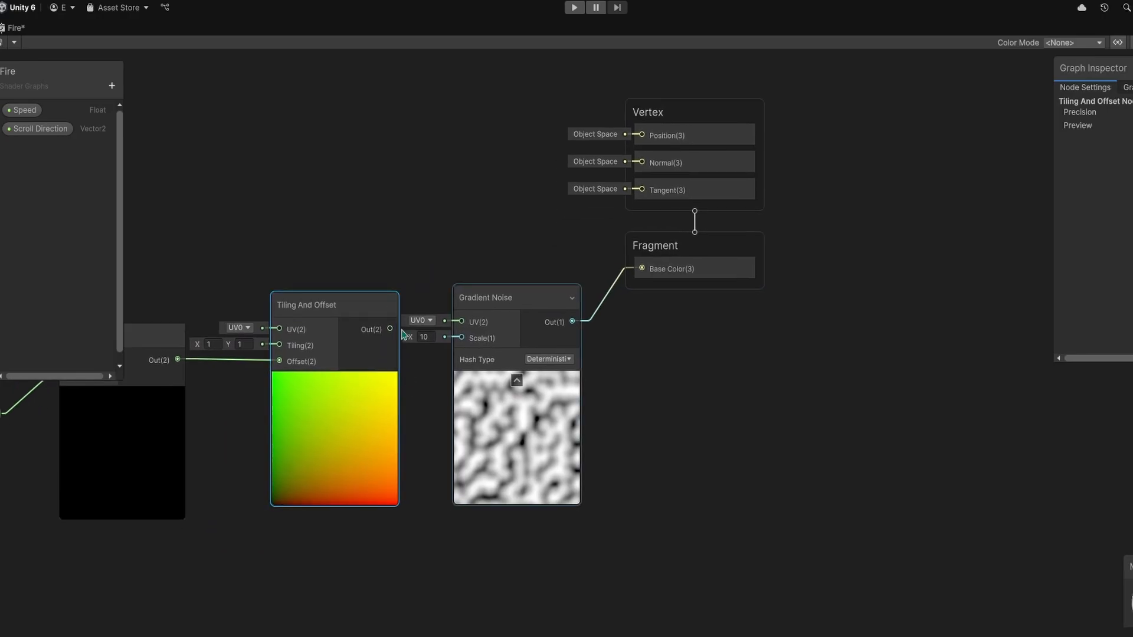
pyautogui.moveTo(477, 307); pyautogui.dragTo(487, 307)
pyautogui.click(440, 287)
# Widen the Graph Inspector and set the Scroll Direction property's default value to X 0, Y -1
pyautogui.moveTo(416, 283); pyautogui.dragTo(585, 238, button='middle')
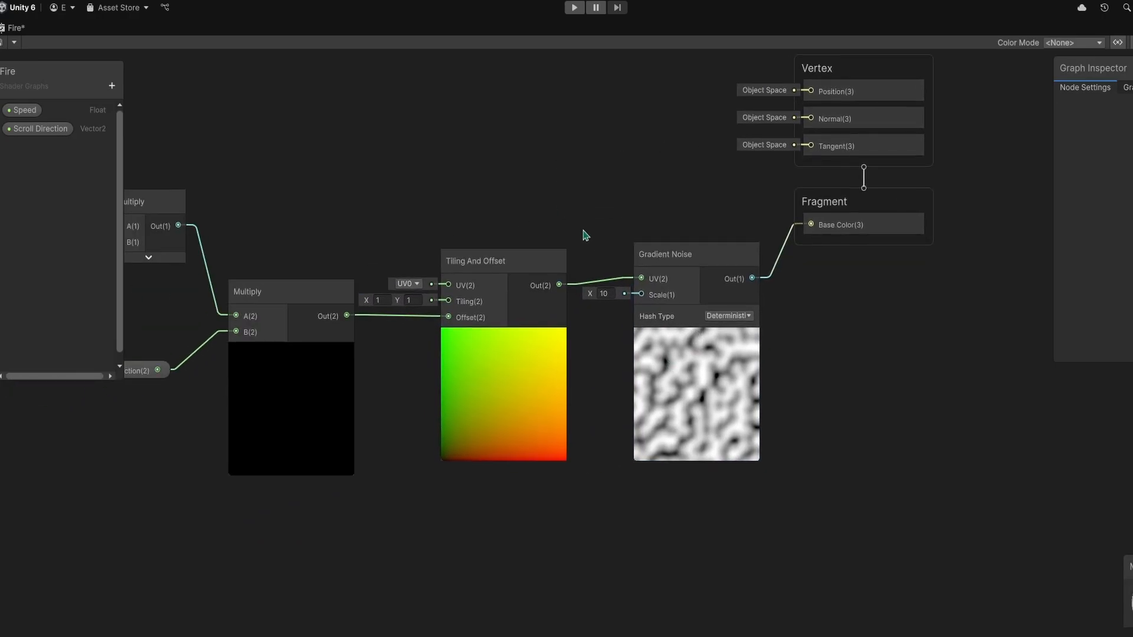
pyautogui.moveTo(453, 206); pyautogui.dragTo(468, 206, button='middle')
pyautogui.moveTo(359, 198); pyautogui.dragTo(556, 190, button='middle')
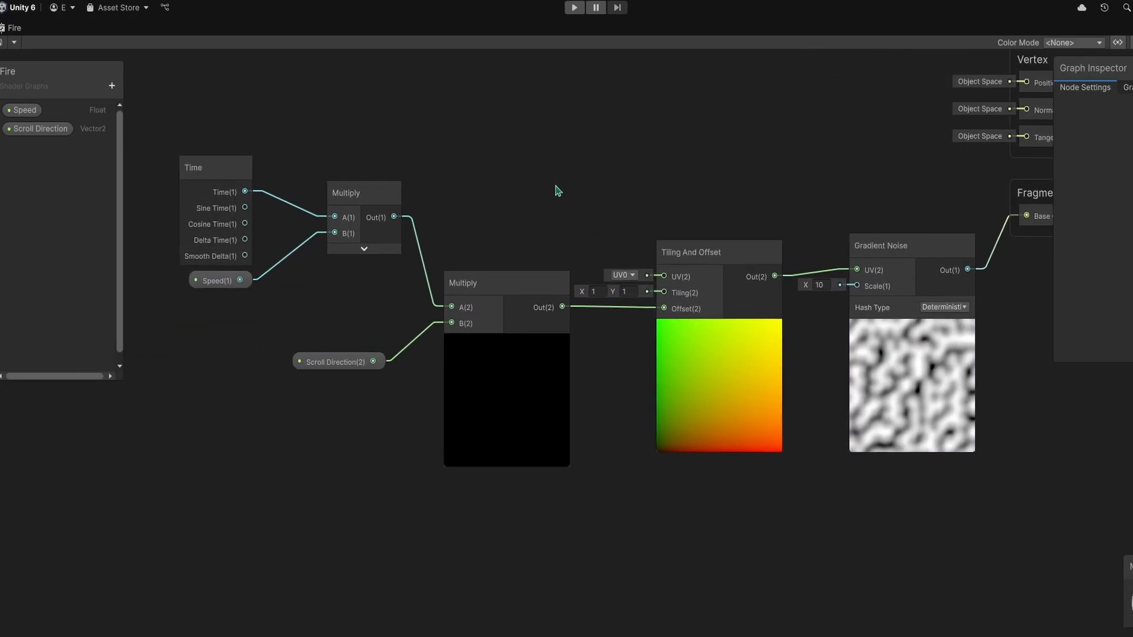
pyautogui.click(23, 111)
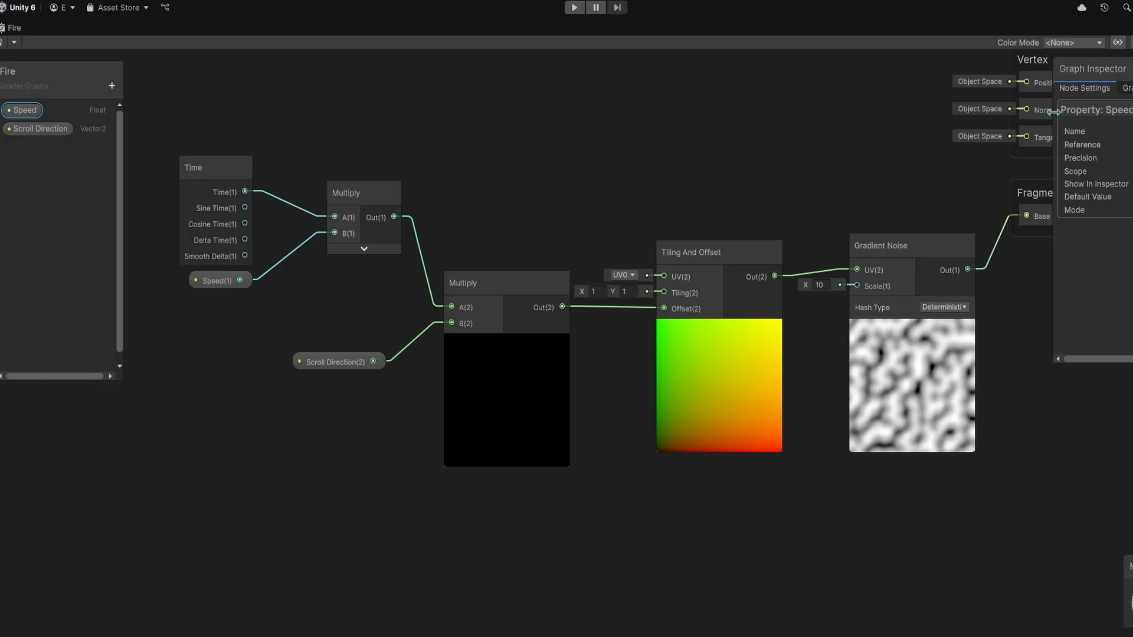
pyautogui.moveTo(1053, 112); pyautogui.dragTo(941, 109)
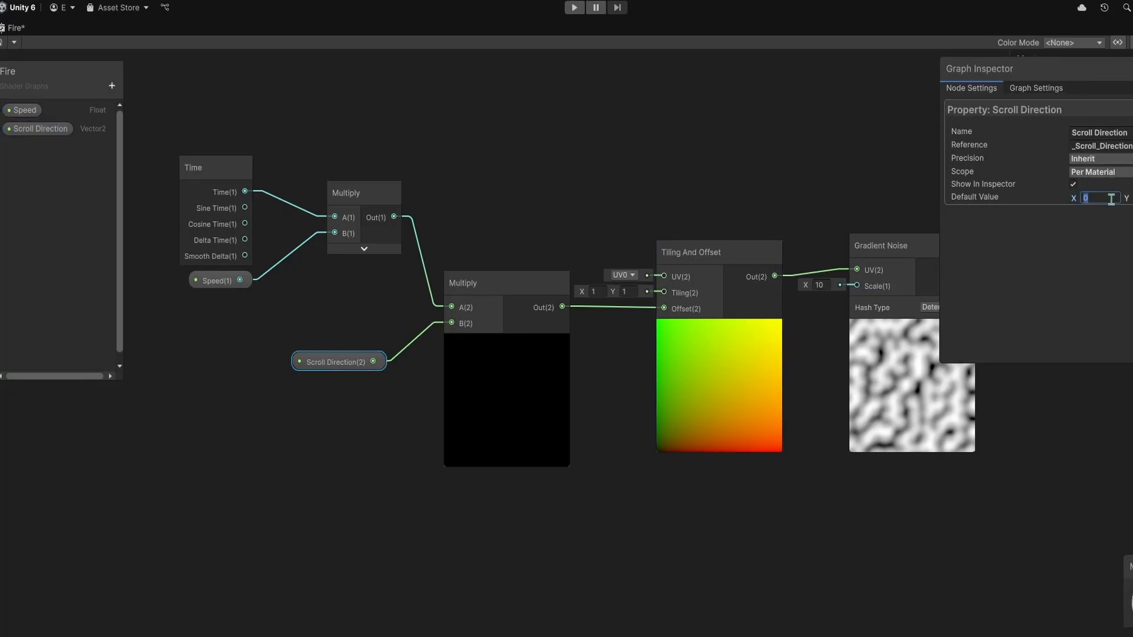
pyautogui.press('Tab')
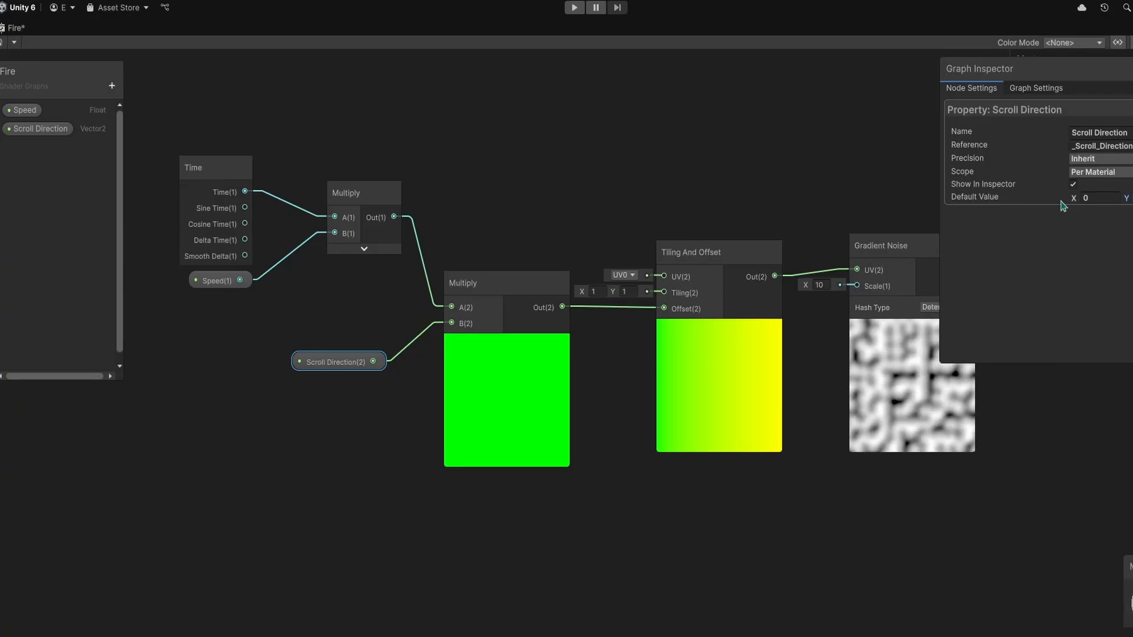
# Set the Speed property's default value to 0.5
pyautogui.click(24, 110)
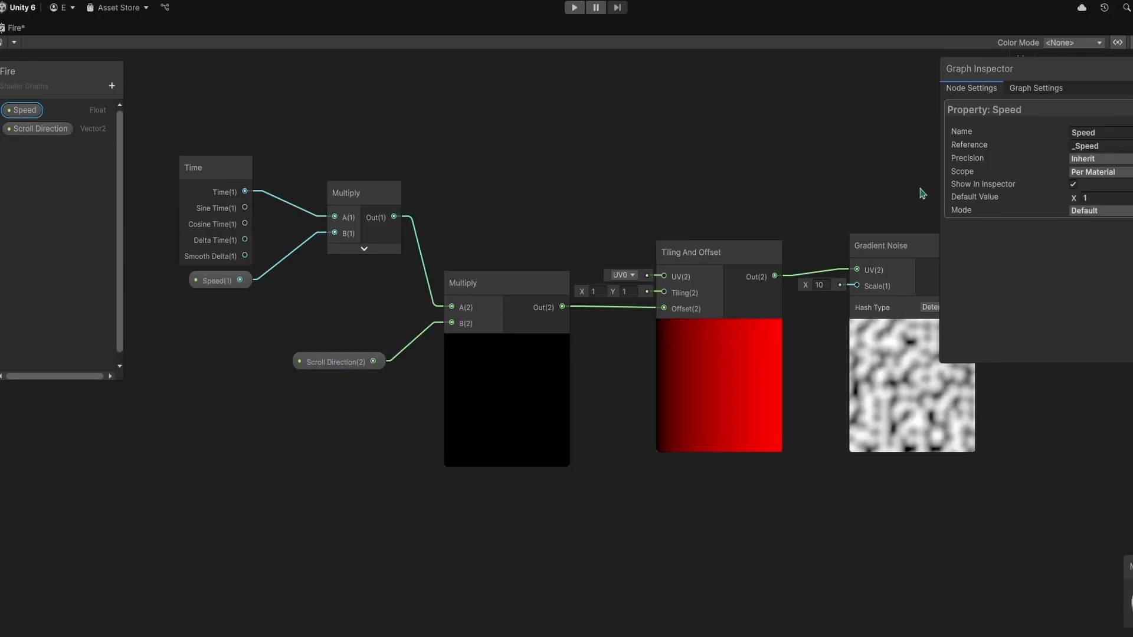
pyautogui.click(1102, 197)
pyautogui.write('0.5')
pyautogui.click(878, 219)
pyautogui.moveTo(788, 193); pyautogui.dragTo(474, 205, button='middle')
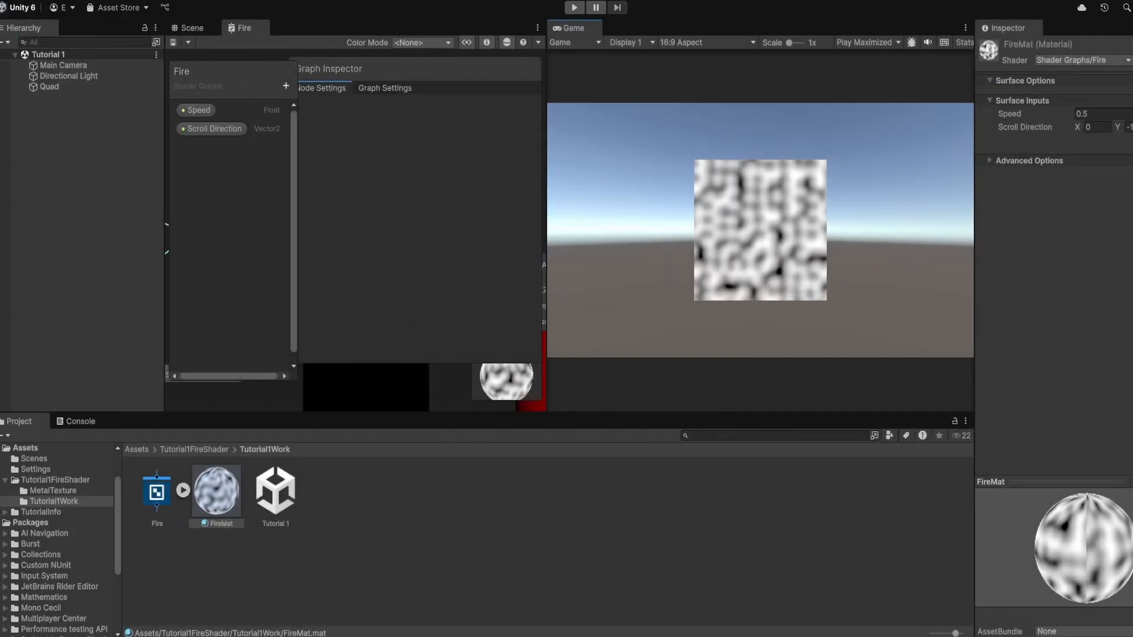
# Bring up the Scene view, widen it and check that Always Refresh is enabled in its effects options
pyautogui.click(192, 28)
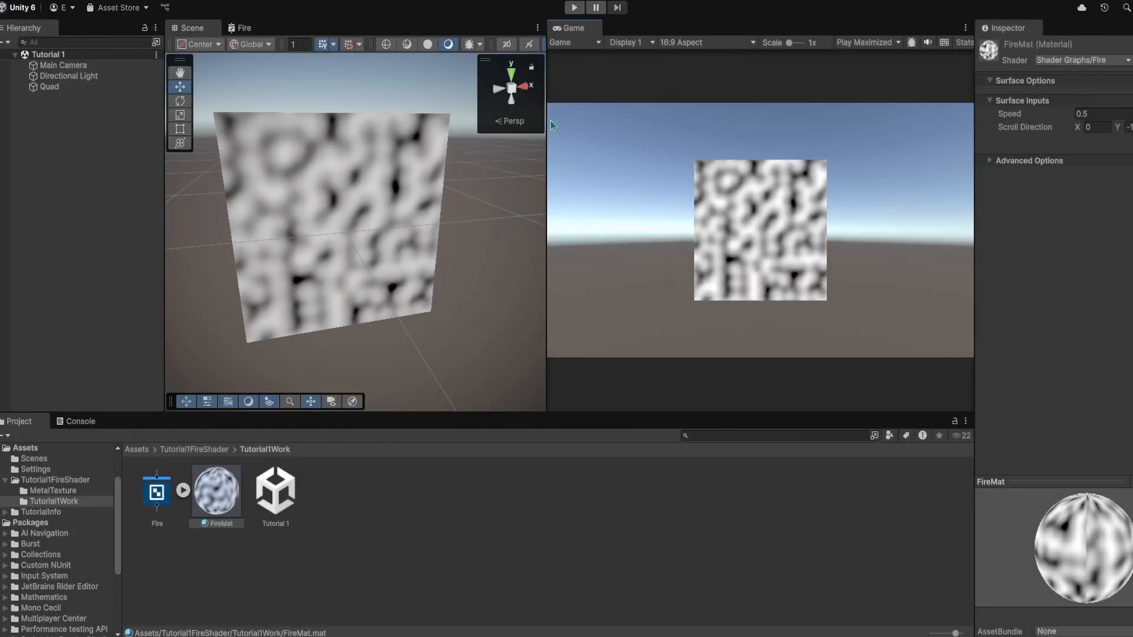
pyautogui.moveTo(551, 121); pyautogui.dragTo(650, 118)
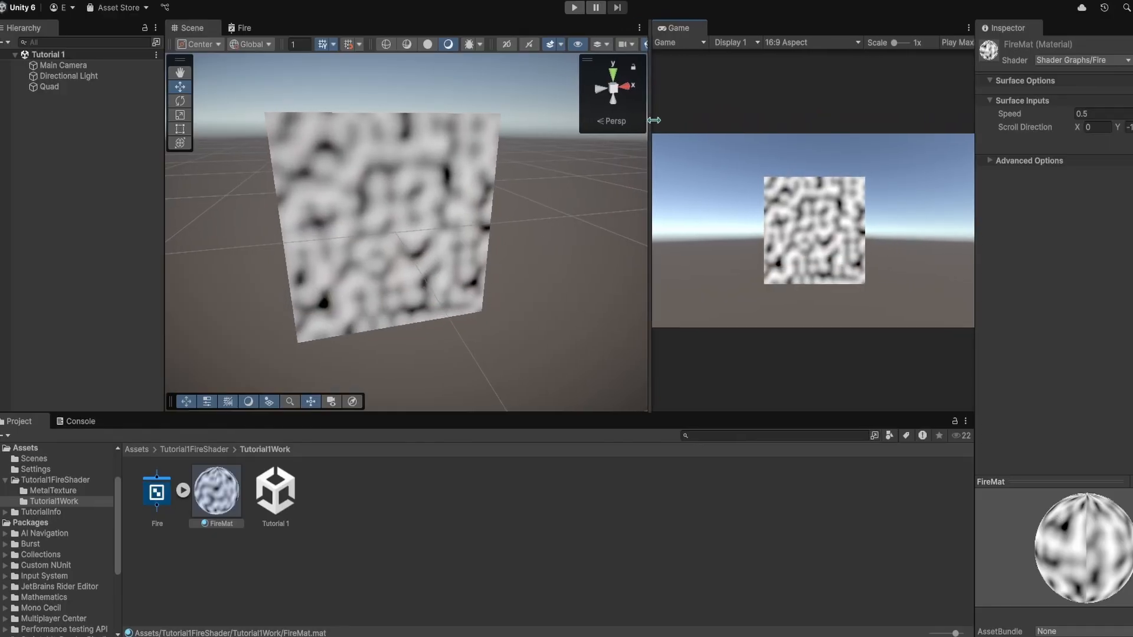
pyautogui.click(561, 45)
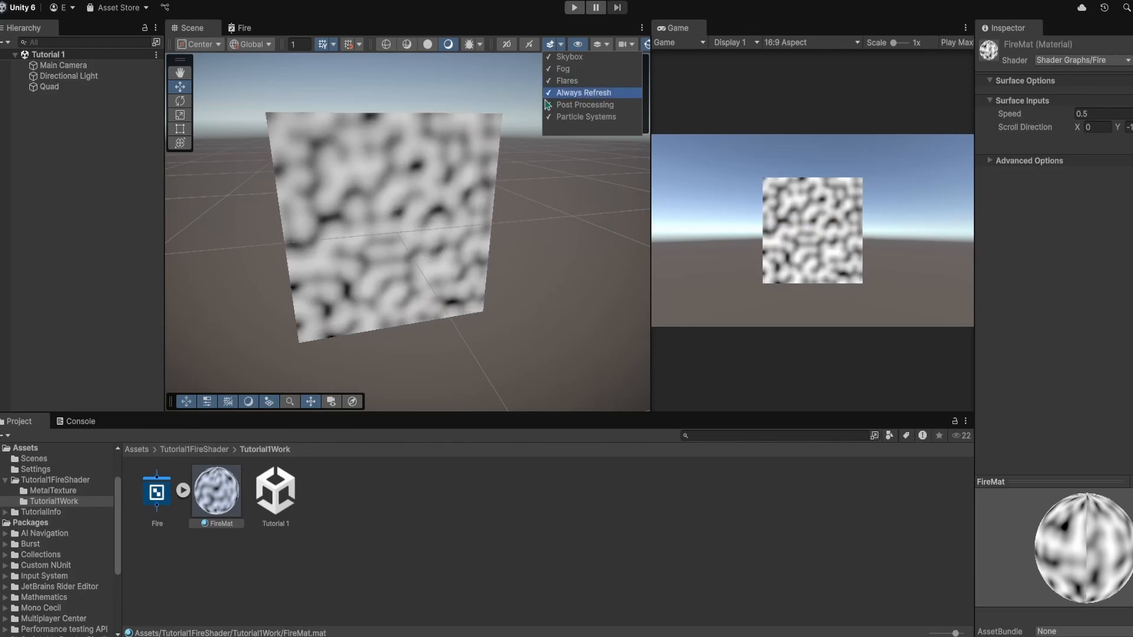
pyautogui.click(519, 170)
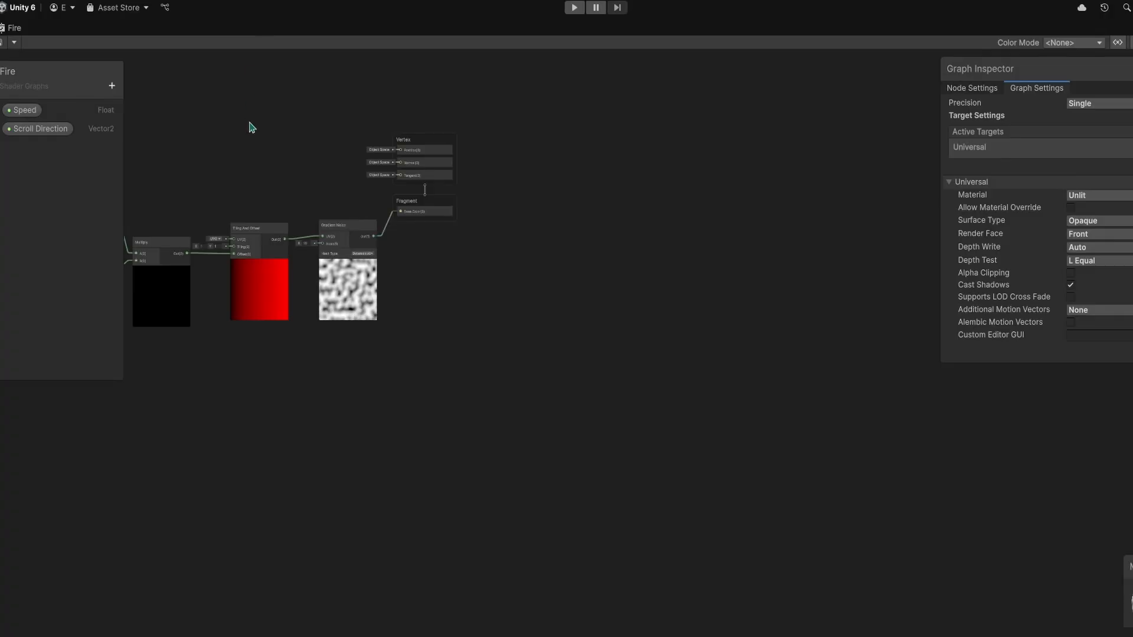
# Add a UV node in the empty area of the Fire graph below the scrolling noise nodes
pyautogui.moveTo(249, 122); pyautogui.dragTo(506, 151, button='middle')
pyautogui.moveTo(466, 202); pyautogui.dragTo(454, 121, button='middle')
pyautogui.scroll(3, 343, 310)
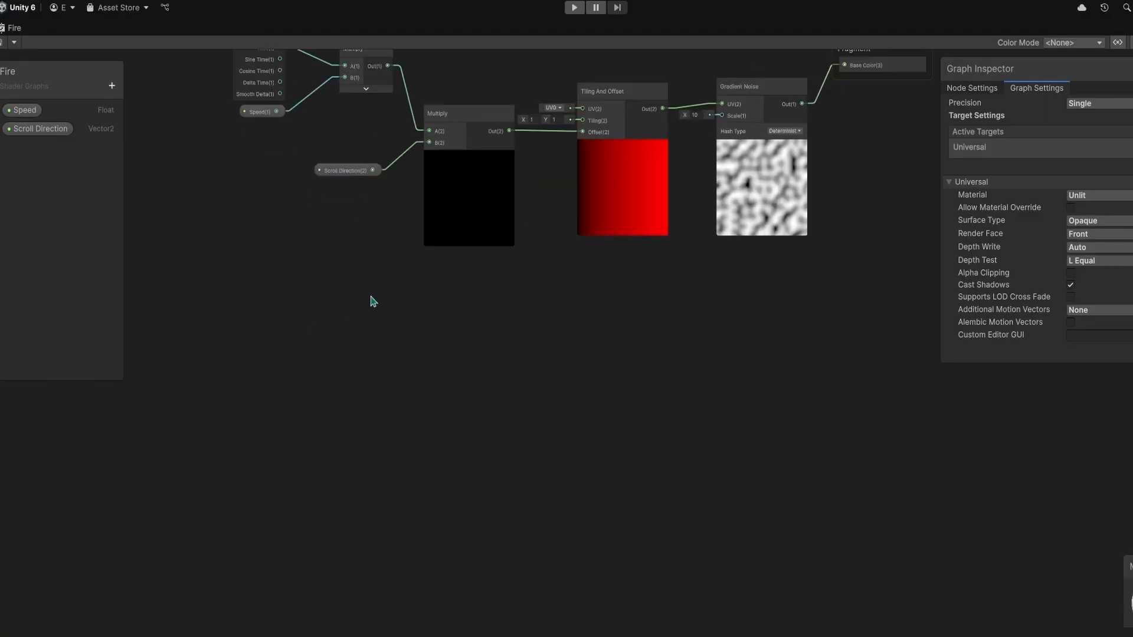
pyautogui.moveTo(333, 331); pyautogui.dragTo(320, 386, button='middle')
pyautogui.press('space')
pyautogui.write('uv')
pyautogui.press('Return')
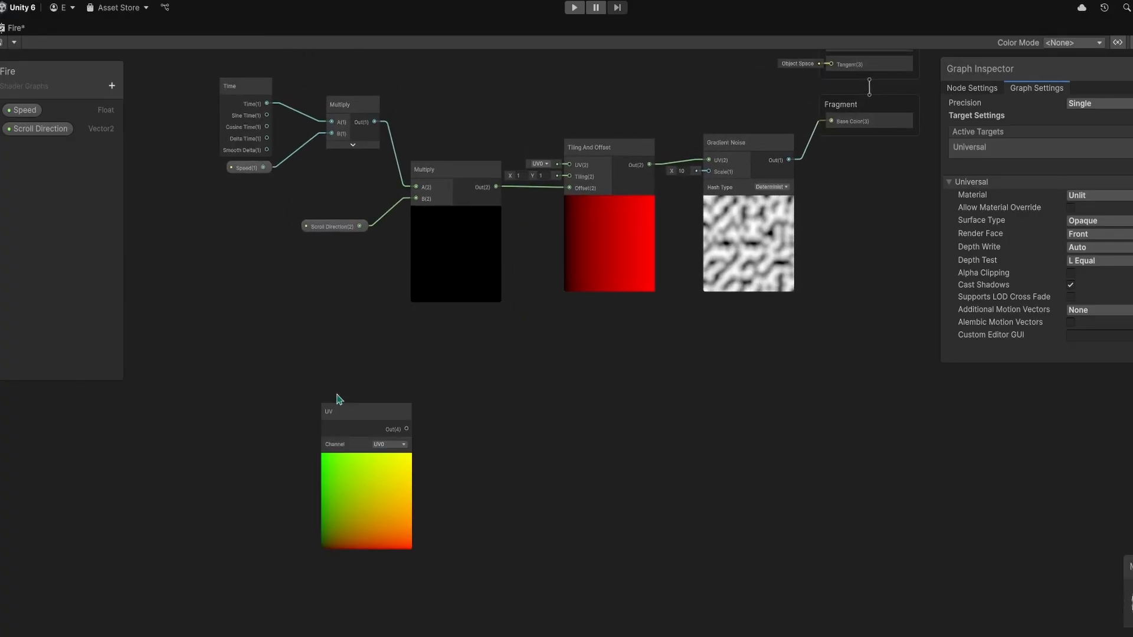
# Add a Split node fed by the UV node's output
pyautogui.moveTo(410, 401); pyautogui.dragTo(317, 349, button='middle')
pyautogui.scroll(2, 315, 345)
pyautogui.scroll(1, 240, 476)
pyautogui.moveTo(241, 476); pyautogui.dragTo(237, 409, button='middle')
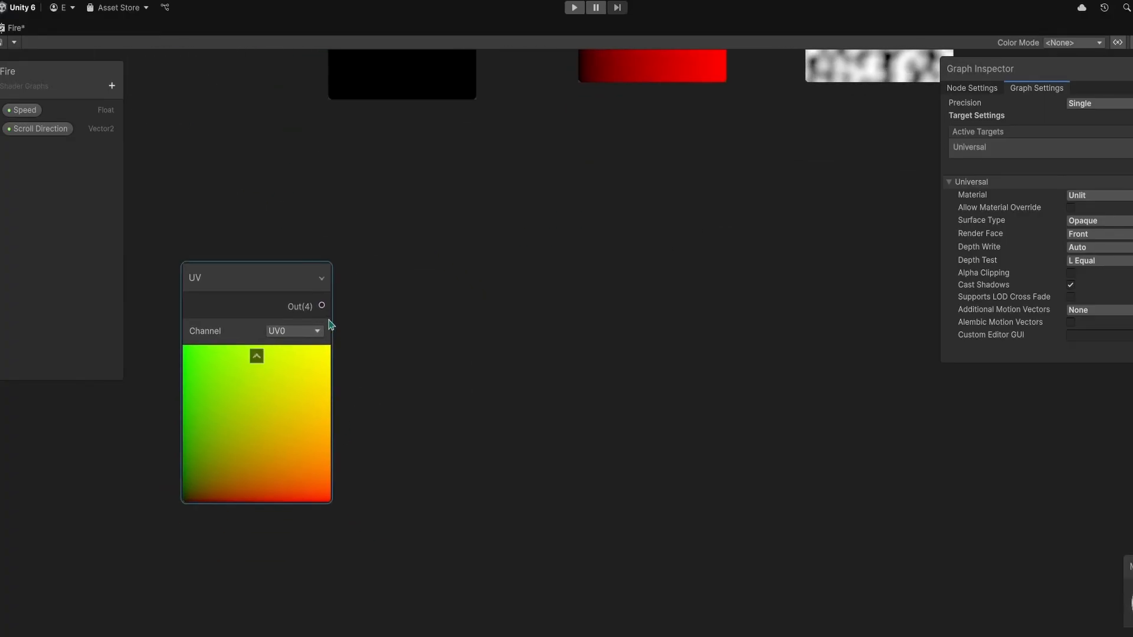
pyautogui.moveTo(321, 306); pyautogui.dragTo(423, 291)
pyautogui.write('split')
pyautogui.press('Return')
pyautogui.click(536, 331)
pyautogui.moveTo(536, 331); pyautogui.dragTo(433, 360, button='middle')
# Inspect the Split node's G channel through a temporary Preview node, deleting it again
pyautogui.moveTo(364, 350); pyautogui.dragTo(489, 325)
pyautogui.write('pre')
pyautogui.press('Return')
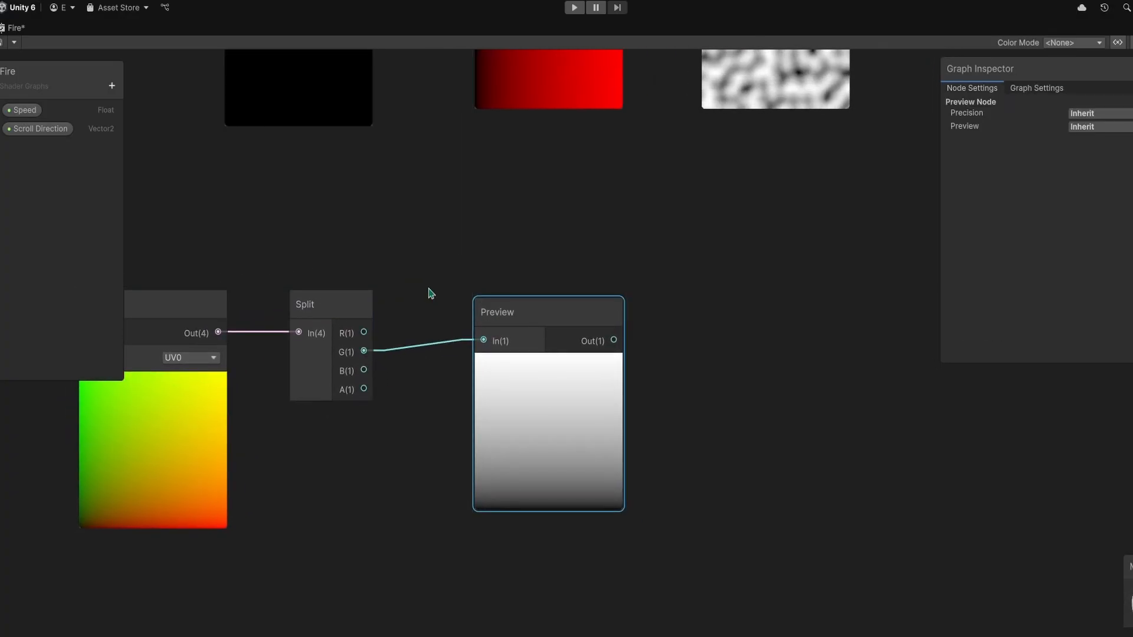
pyautogui.click(431, 294)
pyautogui.moveTo(432, 294); pyautogui.dragTo(511, 289, button='middle')
pyautogui.click(607, 319)
pyautogui.moveTo(521, 349); pyautogui.dragTo(329, 358, button='middle')
pyautogui.press('Delete')
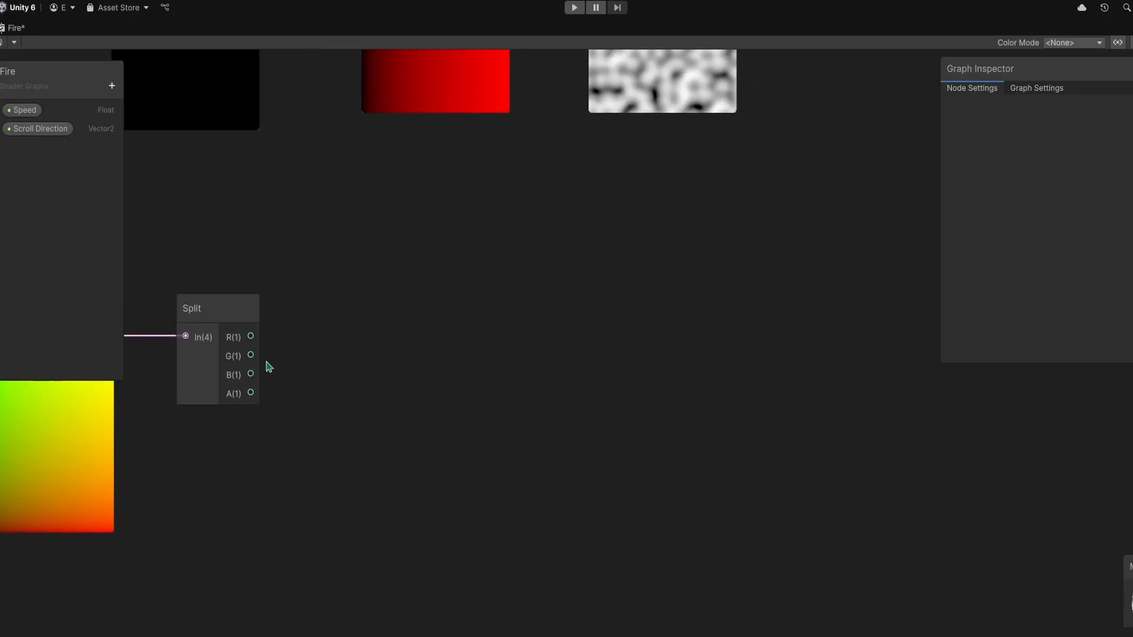
# Invert the Split node's G output with a One Minus node
pyautogui.moveTo(251, 354); pyautogui.dragTo(362, 321)
pyautogui.write('one')
pyautogui.press('Return')
pyautogui.click(603, 364)
pyautogui.moveTo(603, 364); pyautogui.dragTo(707, 262, button='middle')
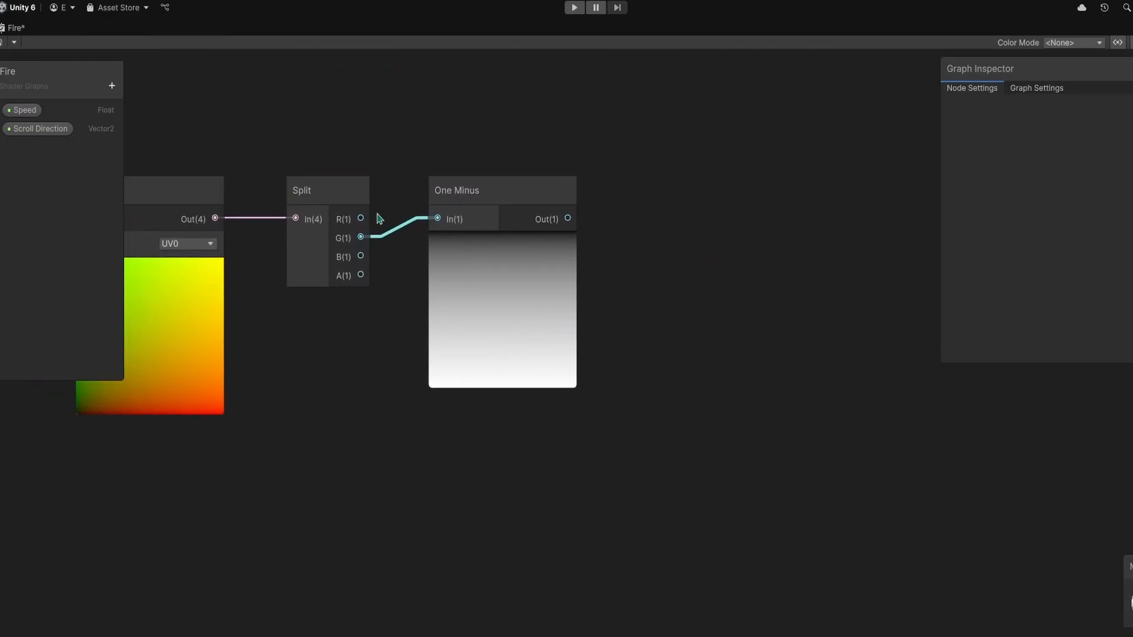
# Create a Float property named Flame Height and place it in the graph below the One Minus node
pyautogui.click(113, 86)
pyautogui.click(136, 117)
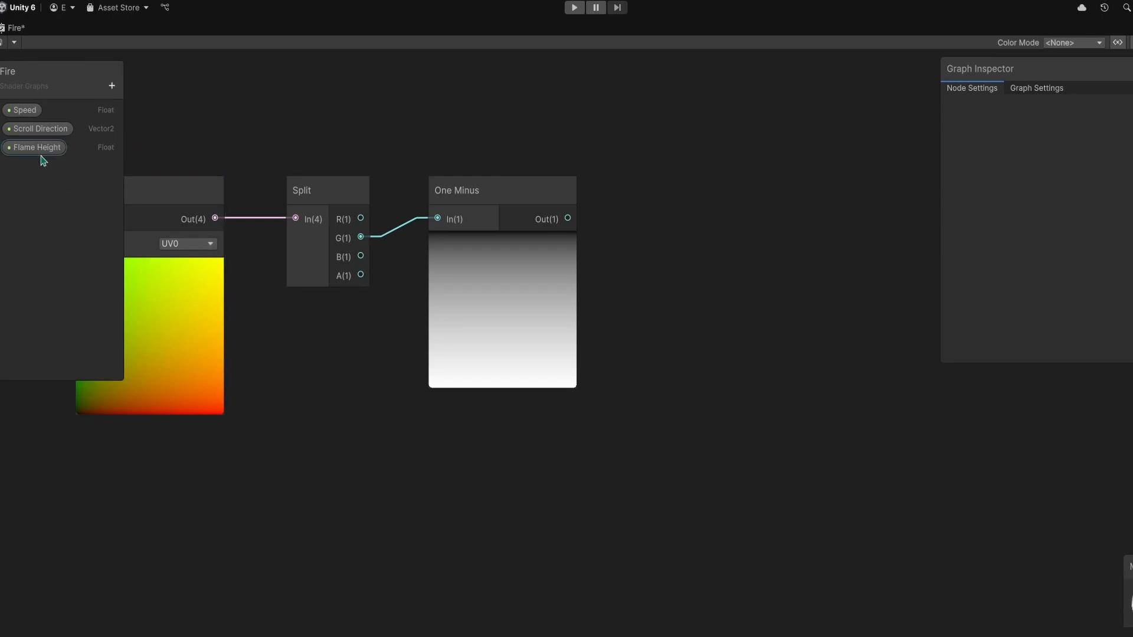
pyautogui.moveTo(39, 151); pyautogui.dragTo(487, 416)
pyautogui.moveTo(734, 315); pyautogui.dragTo(497, 353, button='middle')
pyautogui.click(511, 322)
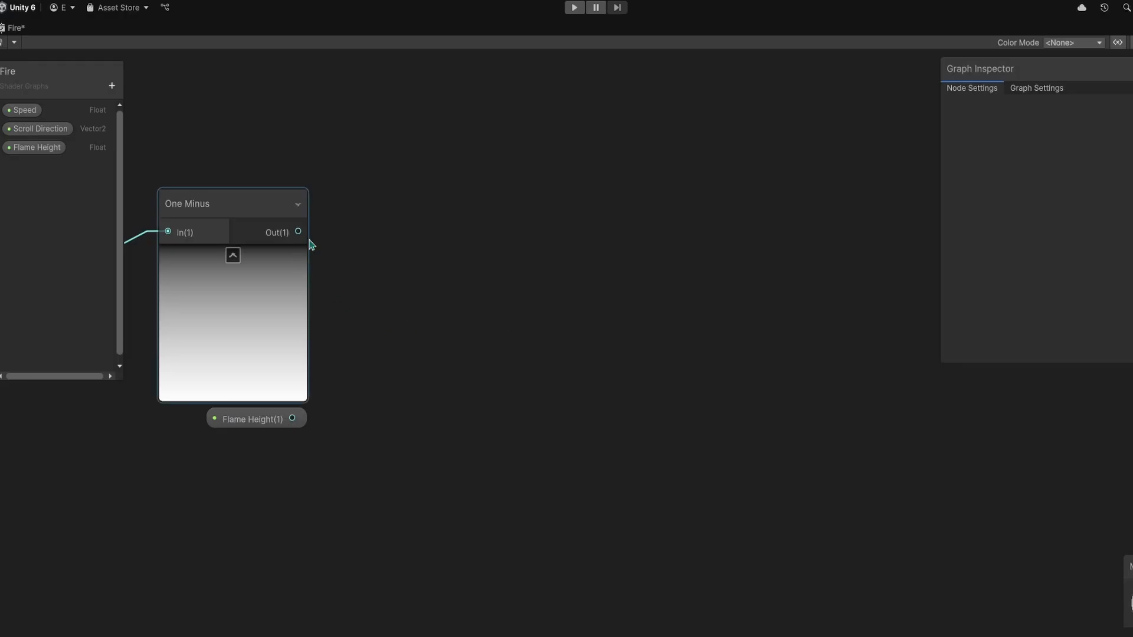
# Add a Power node with the One Minus output in A and Flame Height in B, aligned beside One Minus
pyautogui.moveTo(397, 241); pyautogui.dragTo(387, 244)
pyautogui.write('power')
pyautogui.press('Return')
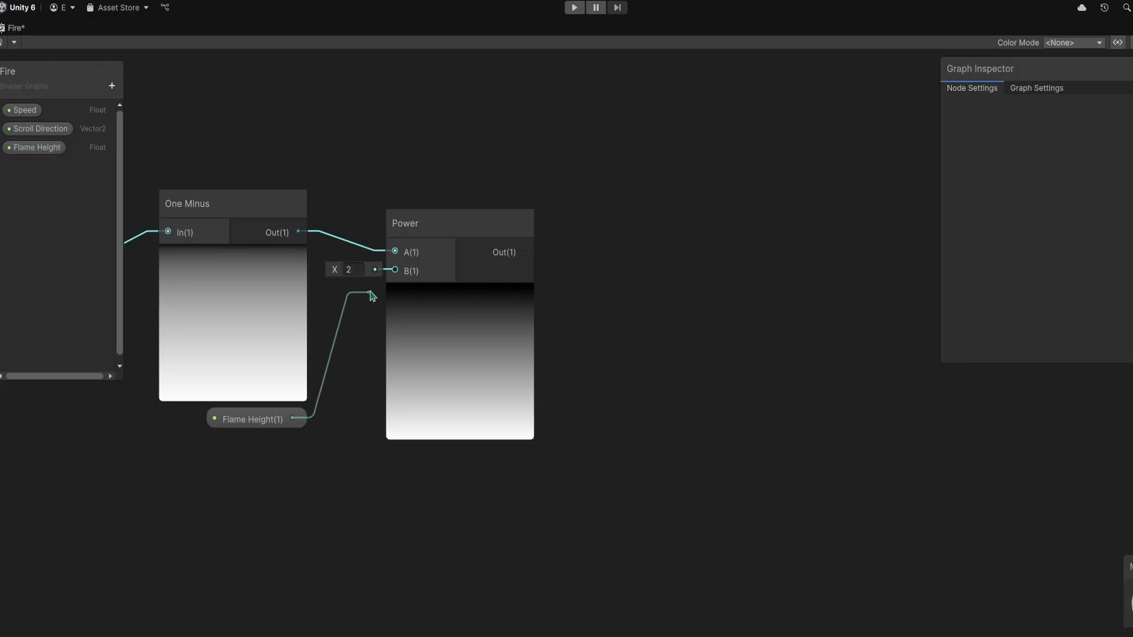
pyautogui.moveTo(370, 292); pyautogui.dragTo(395, 271)
pyautogui.moveTo(433, 376); pyautogui.dragTo(438, 358)
pyautogui.click(641, 298)
# Add a Multiply node that multiplies the Gradient Noise output in A by the Power output in B
pyautogui.moveTo(658, 291); pyautogui.dragTo(555, 490, button='middle')
pyautogui.scroll(-1, 581, 368)
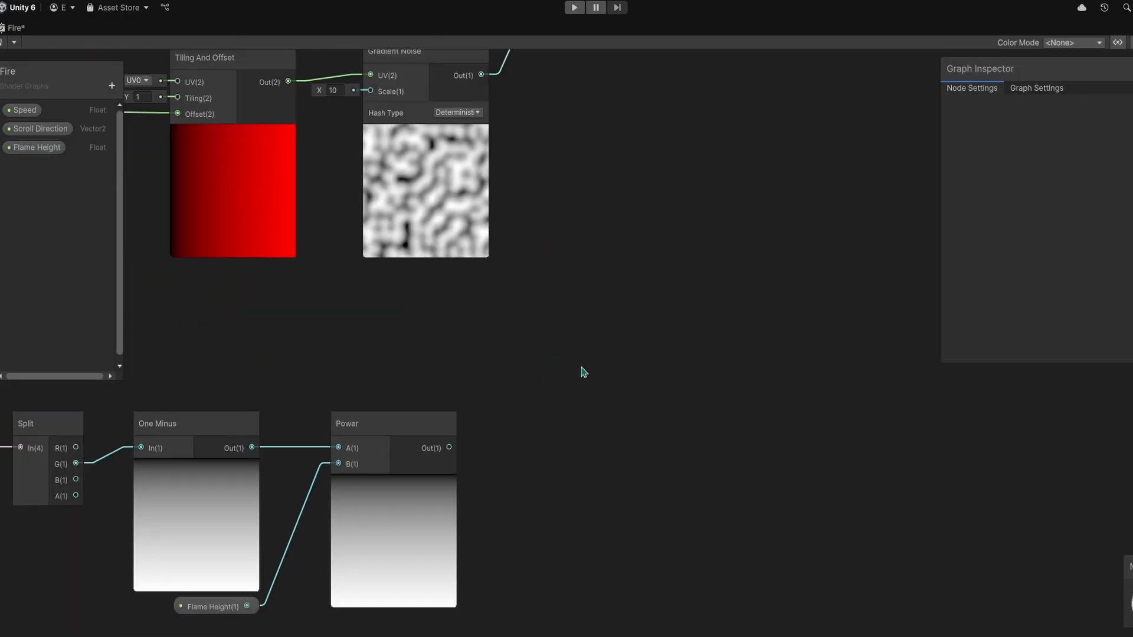
pyautogui.scroll(-3, 581, 371)
pyautogui.scroll(2, 448, 355)
pyautogui.press('space')
pyautogui.write('mu')
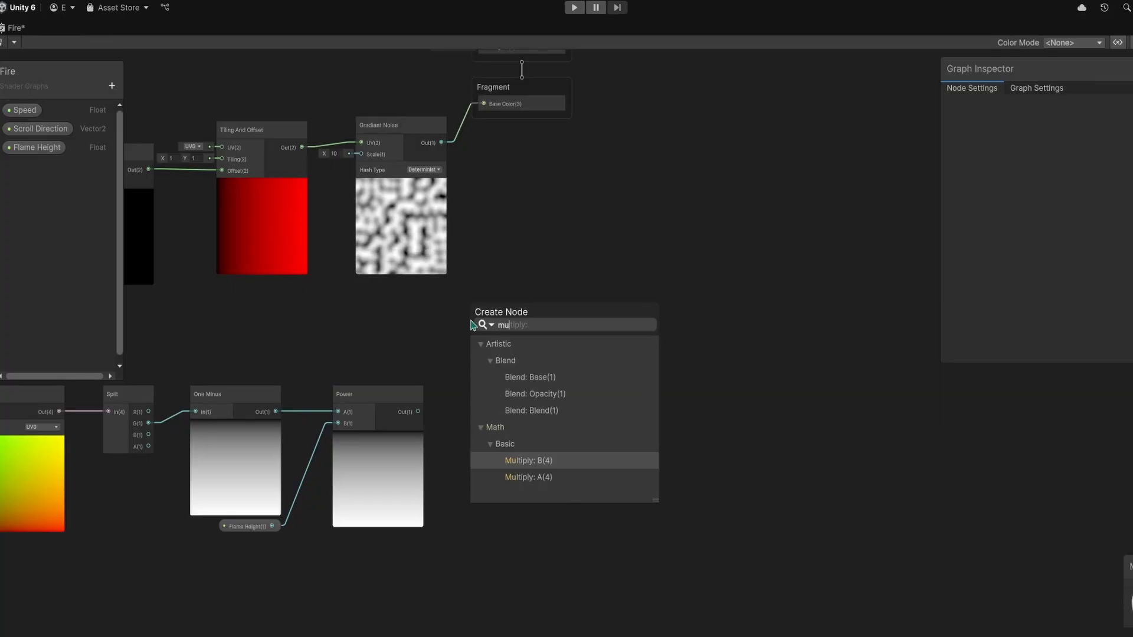
pyautogui.press('Return')
pyautogui.moveTo(505, 318); pyautogui.dragTo(524, 277)
pyautogui.moveTo(418, 411); pyautogui.dragTo(441, 142)
pyautogui.moveTo(509, 278); pyautogui.dragTo(509, 276)
# Move the Vertex and Fragment stack clear of the nodes, connect the new Multiply output to Base Color, and save the graph
pyautogui.moveTo(599, 112); pyautogui.dragTo(415, 246, button='middle')
pyautogui.click(419, 119)
pyautogui.moveTo(311, 226); pyautogui.dragTo(485, 301)
pyautogui.moveTo(389, 426); pyautogui.dragTo(475, 311)
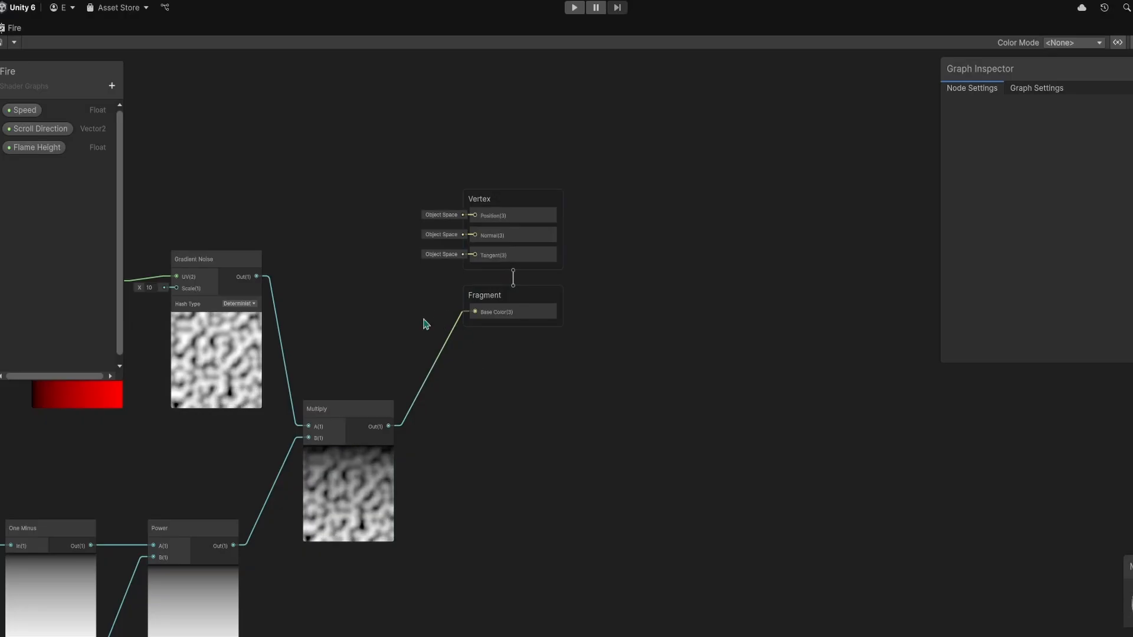
# Set the graph's Surface Type to Transparent and enable Alpha Clipping in the graph settings
pyautogui.doubleClick(14, 28)
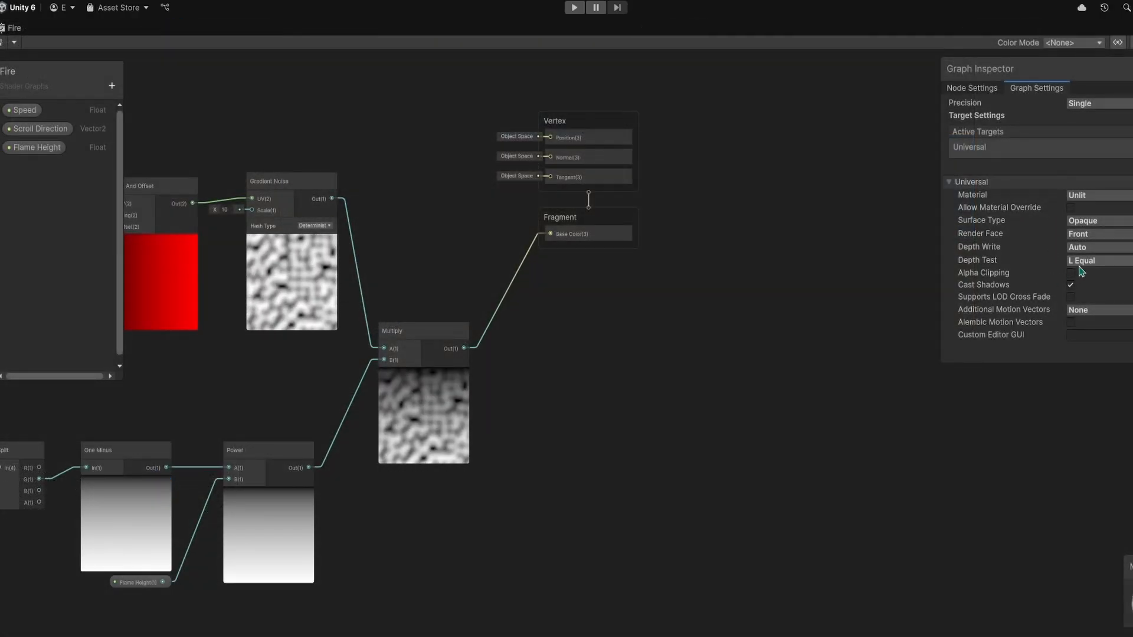
pyautogui.click(1089, 223)
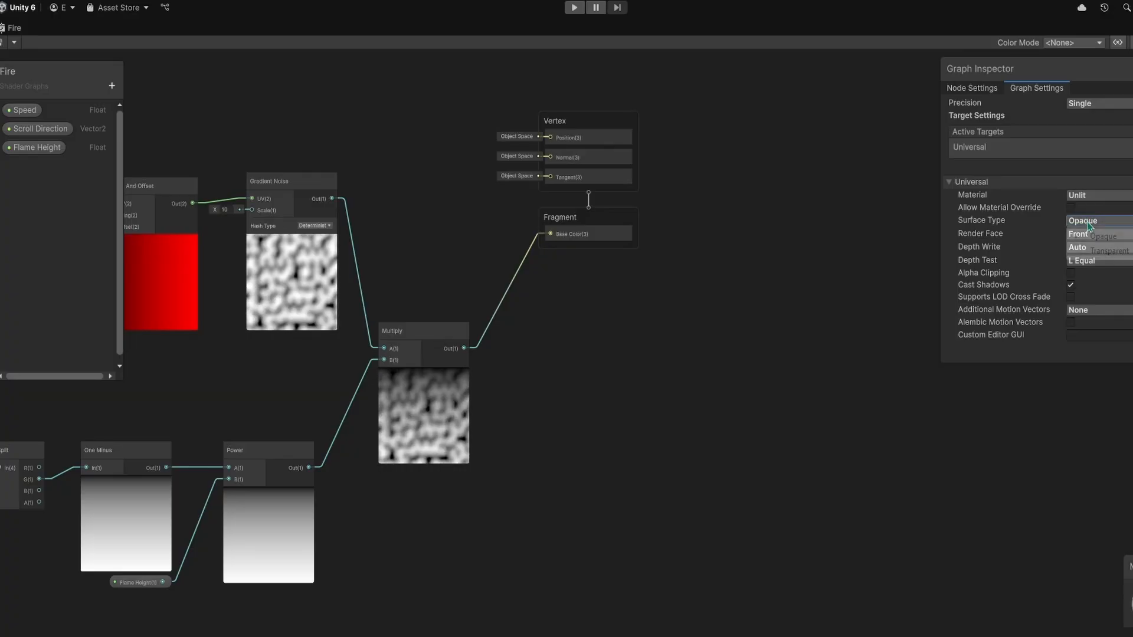
pyautogui.click(1090, 251)
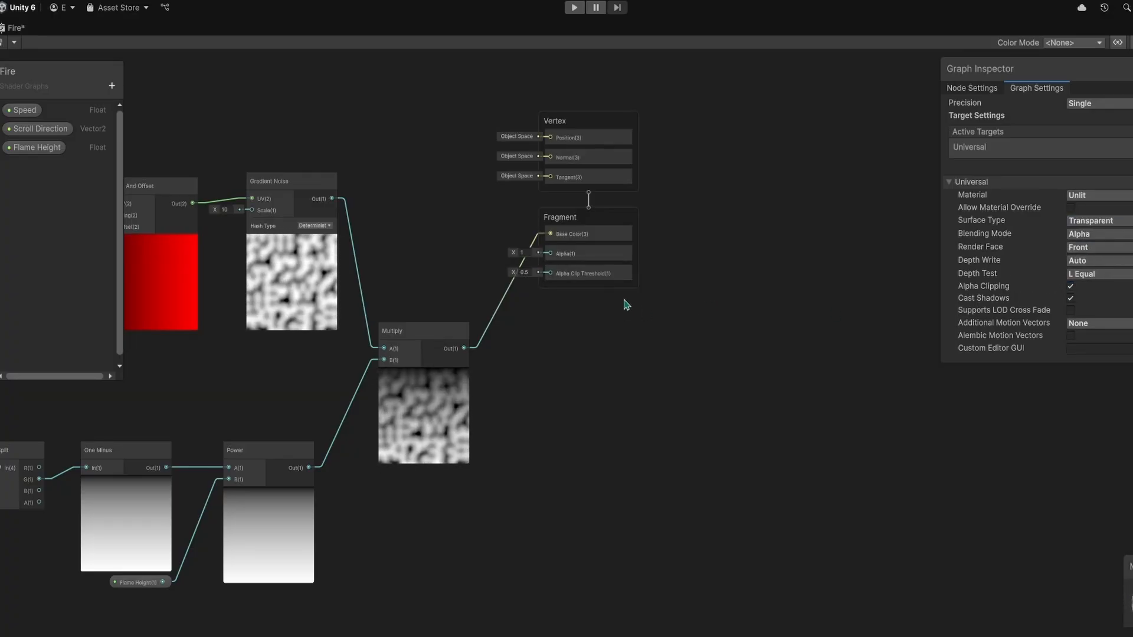
# Reposition the Vertex and Fragment stack, connect the Multiply output to Alpha as well, and save the graph
pyautogui.moveTo(563, 226); pyautogui.dragTo(633, 293)
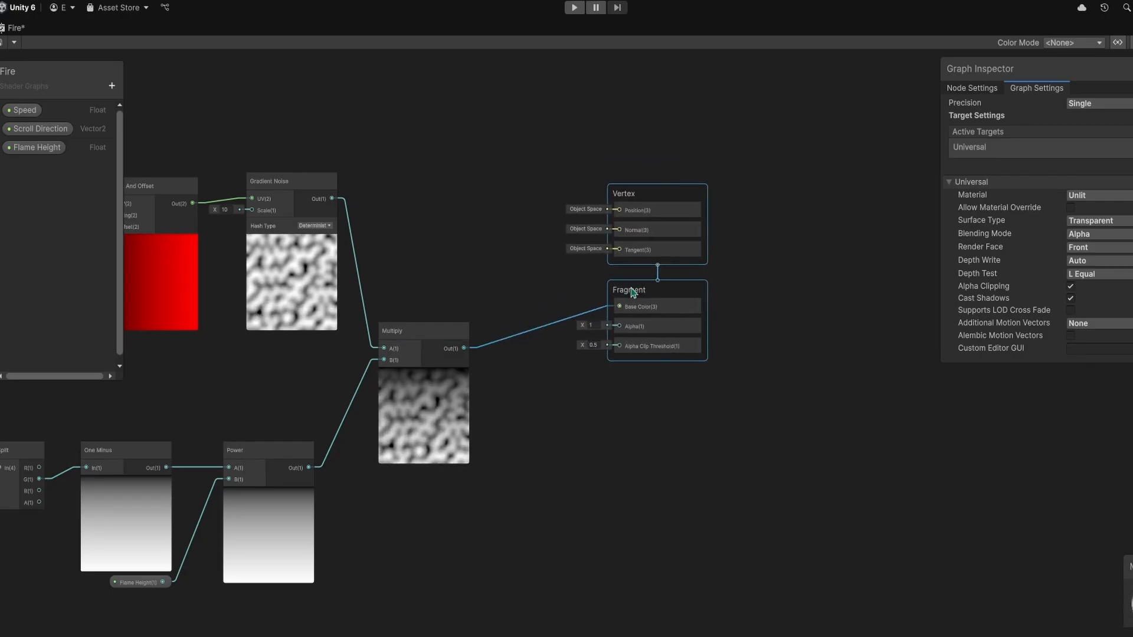
pyautogui.scroll(3, 533, 310)
pyautogui.moveTo(439, 364); pyautogui.dragTo(654, 334)
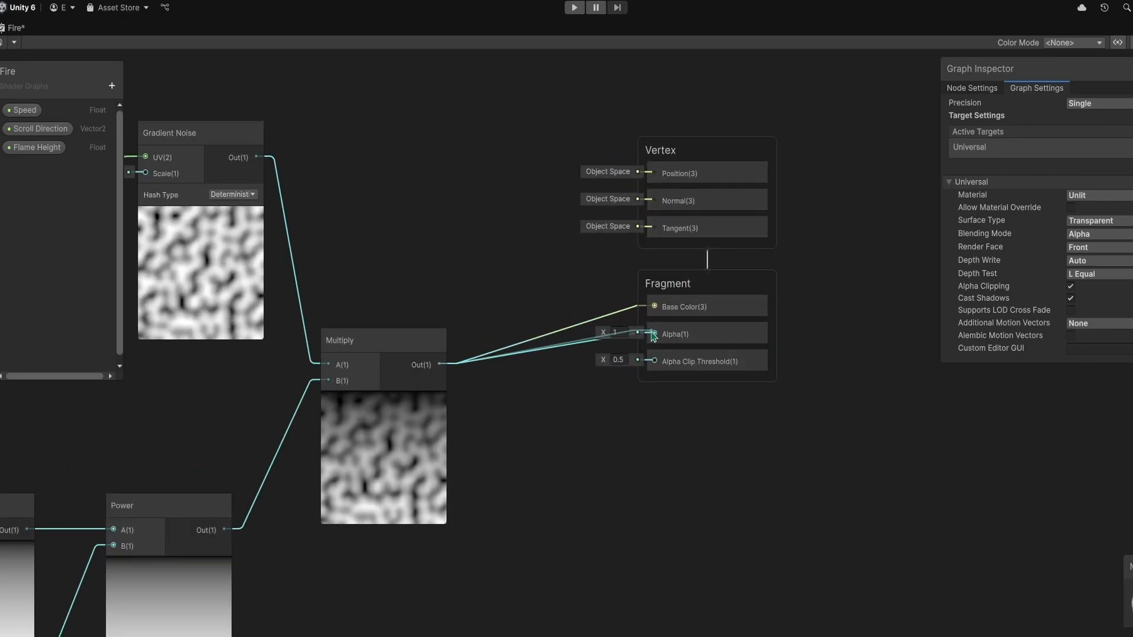
pyautogui.hotkey('ctrl', 's')
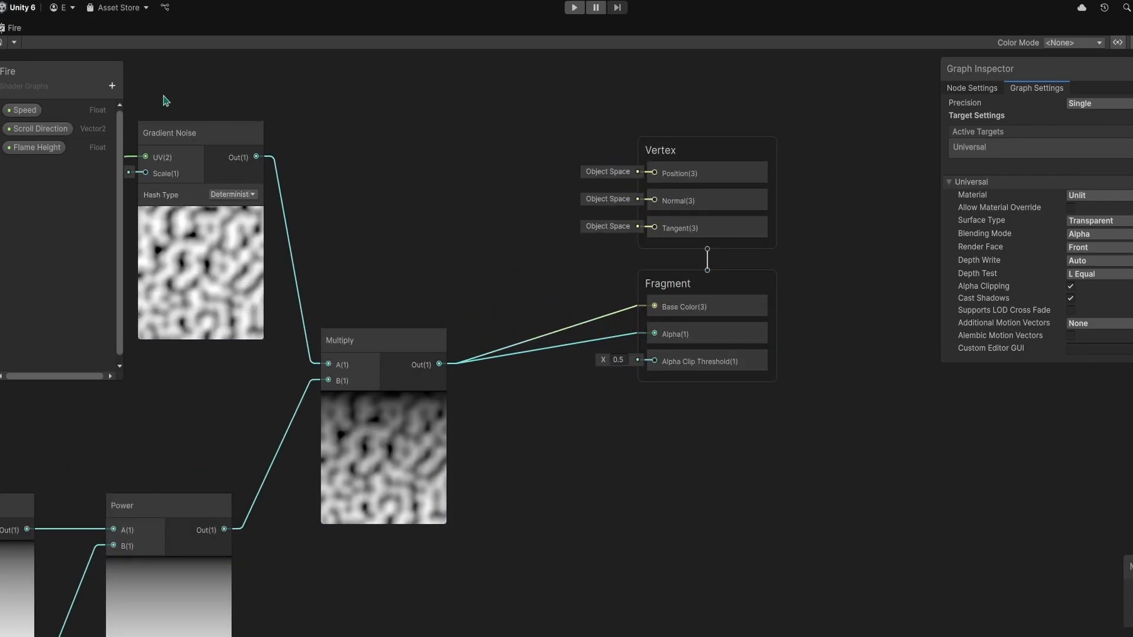
# Examine the transparent fire quad from the front in the Scene view
pyautogui.doubleClick(15, 33)
pyautogui.click(188, 29)
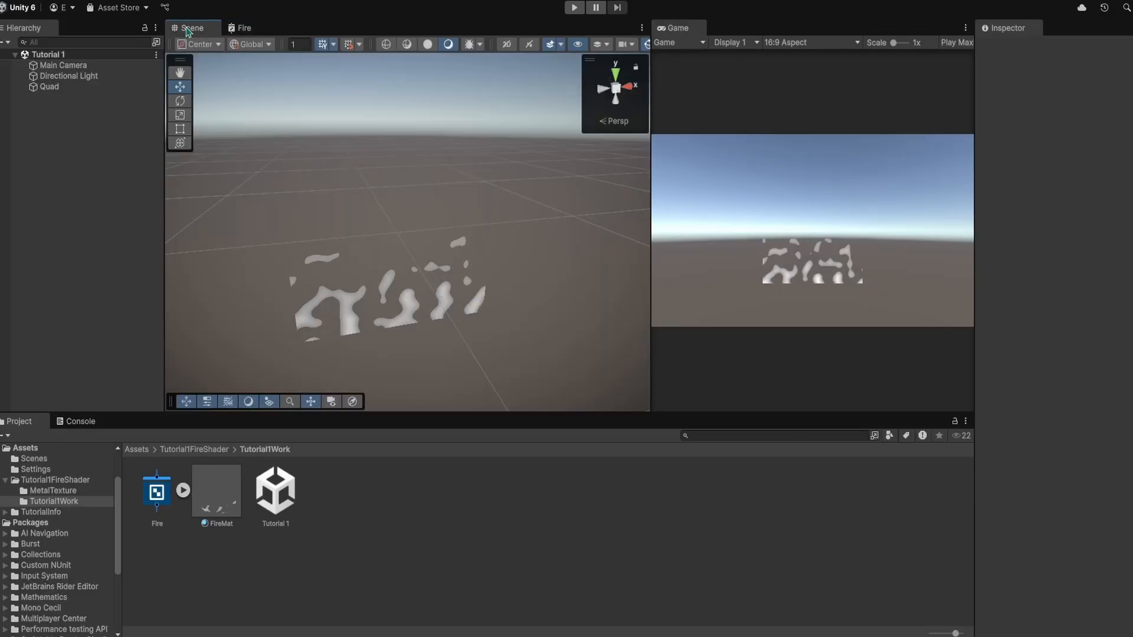
pyautogui.moveTo(534, 320); pyautogui.dragTo(544, 344, button='right')
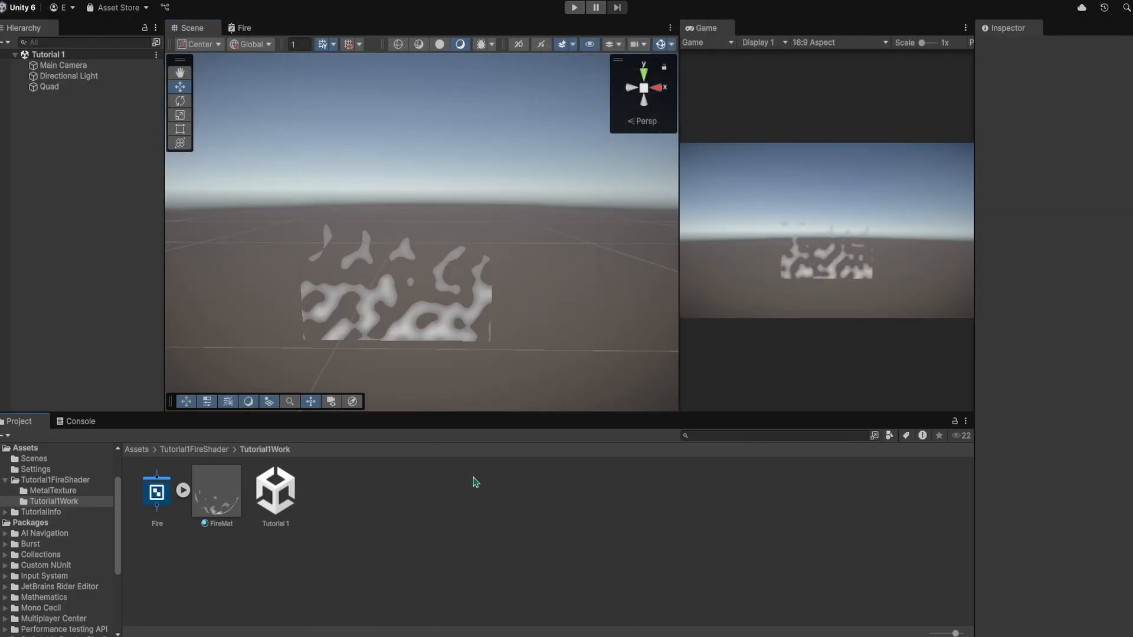
# Return to the maximized Fire graph and add a Vector2 property named Scroll Direction B
pyautogui.doubleClick(246, 30)
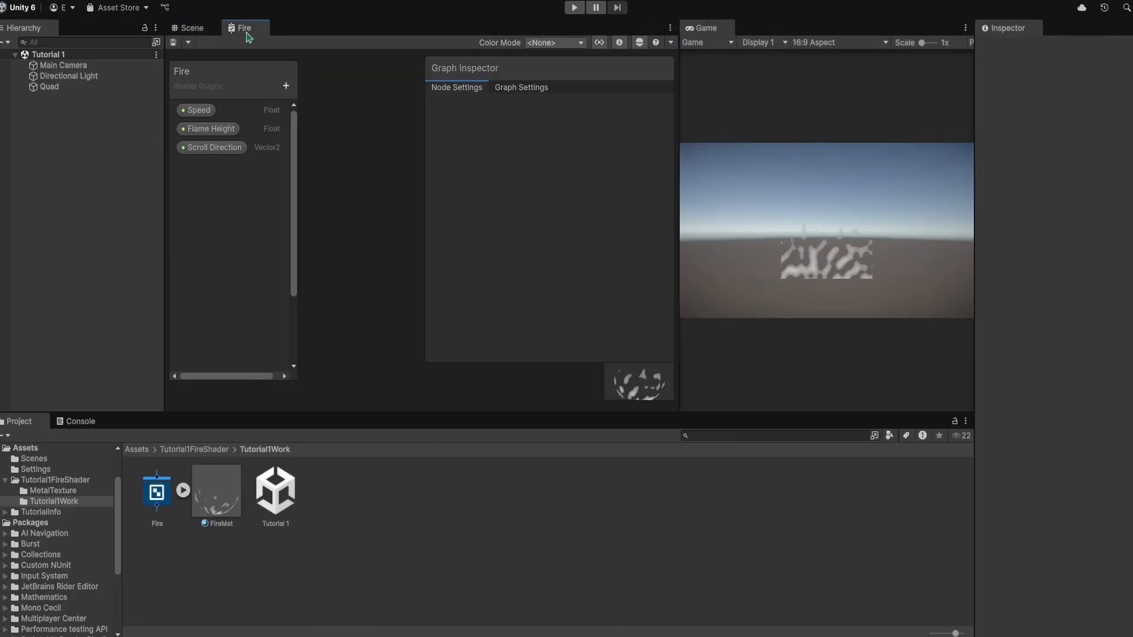
pyautogui.moveTo(503, 471); pyautogui.dragTo(505, 286, button='middle')
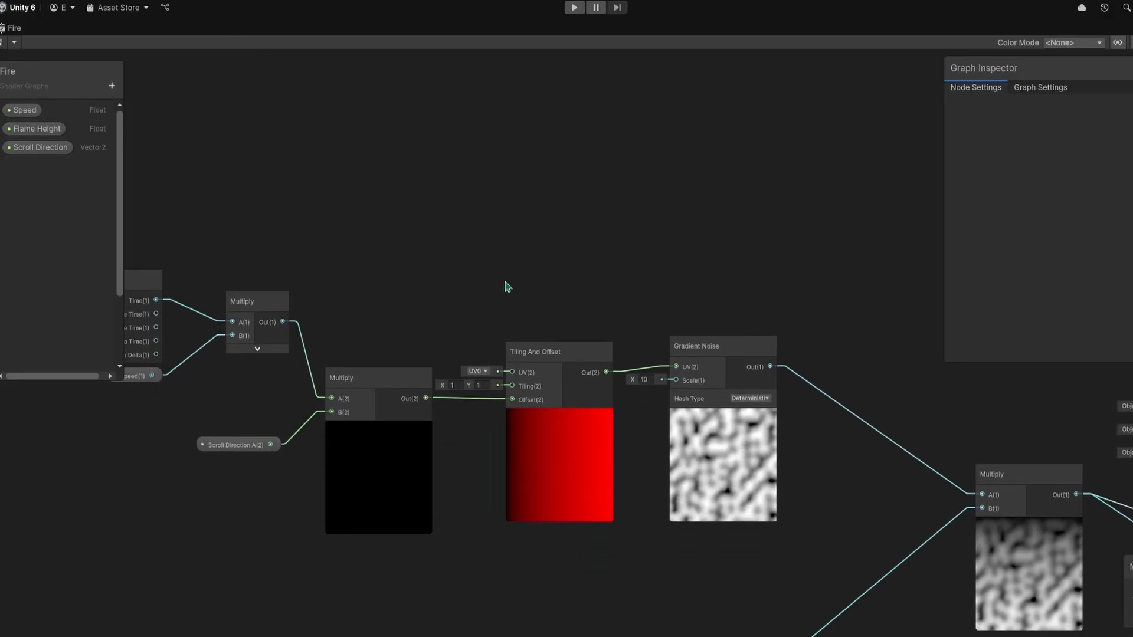
pyautogui.click(112, 85)
pyautogui.click(137, 130)
pyautogui.write('S')
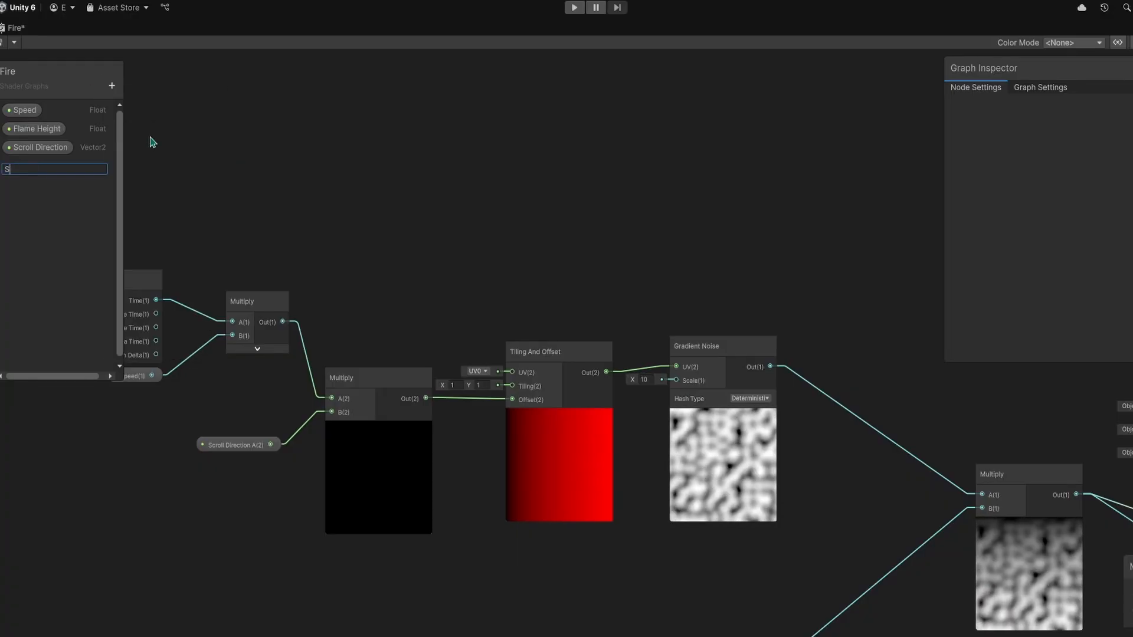
pyautogui.write('croll Direction')
pyautogui.press('Return')
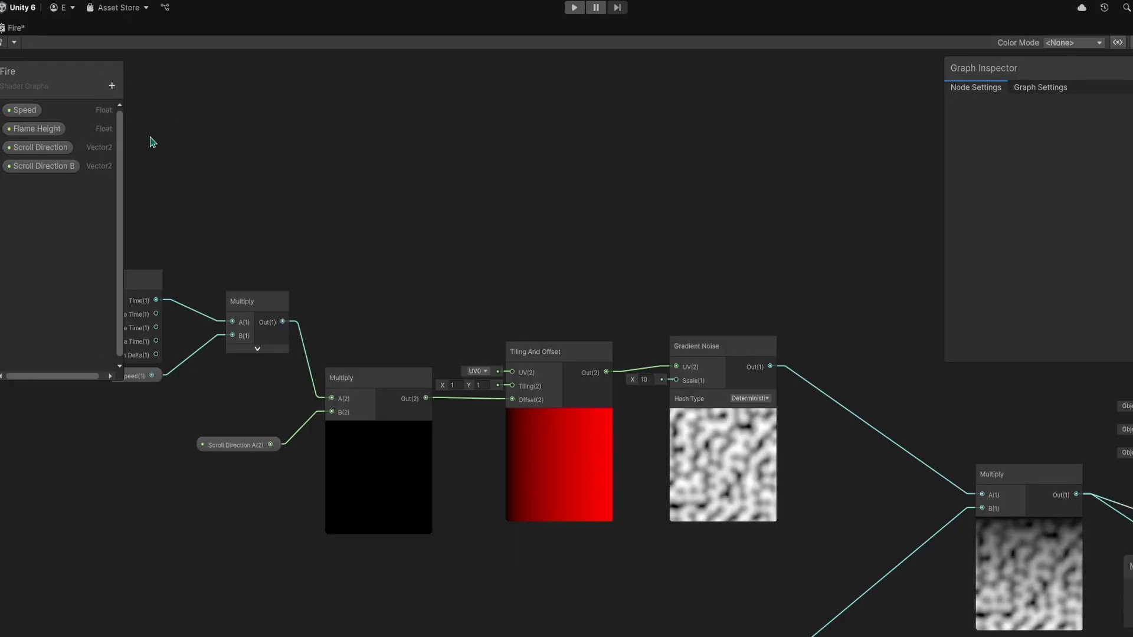
# Rename the Scroll Direction property to Scroll Direction A
pyautogui.click(90, 147)
pyautogui.rightClick(64, 152)
pyautogui.click(82, 156)
pyautogui.click(73, 154)
pyautogui.write('A')
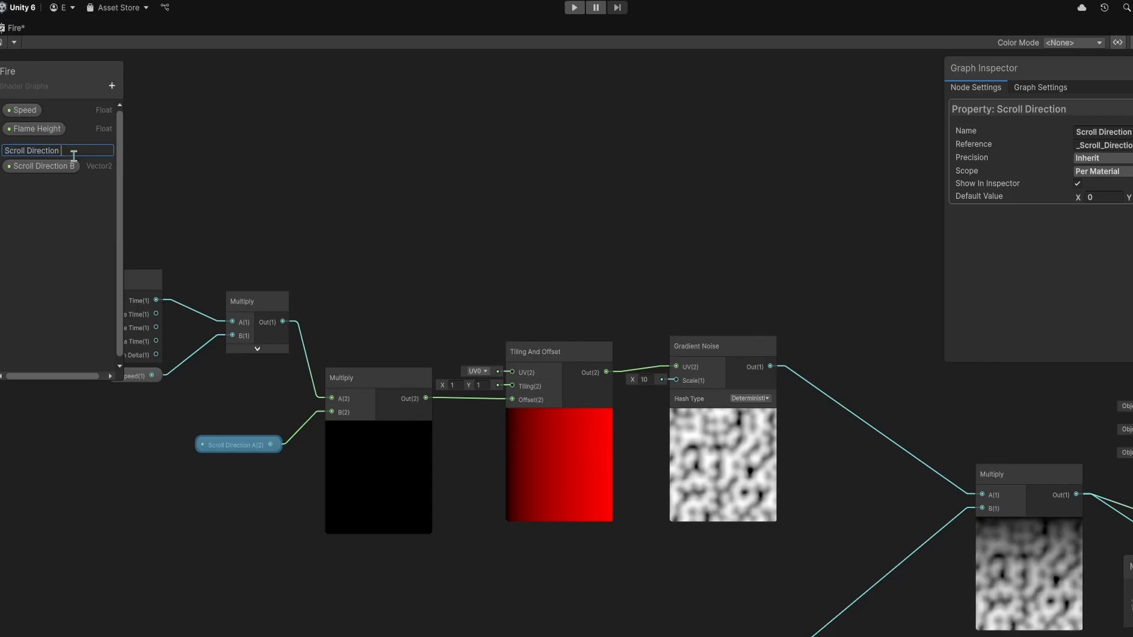
pyautogui.press('Return')
pyautogui.click(120, 178)
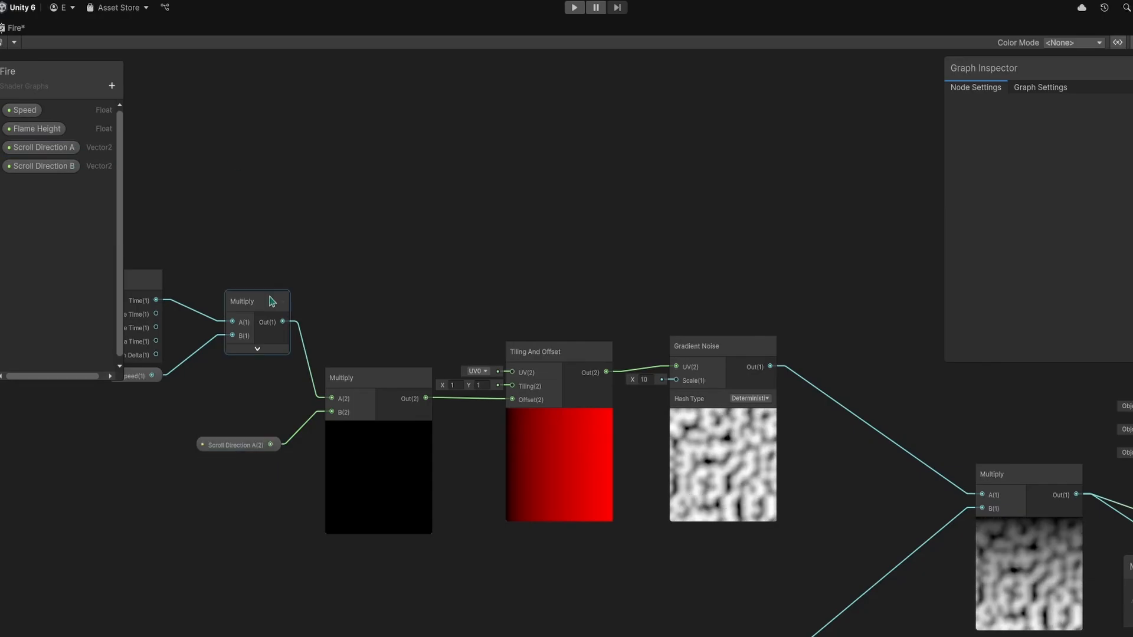
# Add a second Multiply node above the scroll Multiply, with the Time and Speed product feeding its B input
pyautogui.scroll(2, 417, 291)
pyautogui.press('space')
pyautogui.write('multiply')
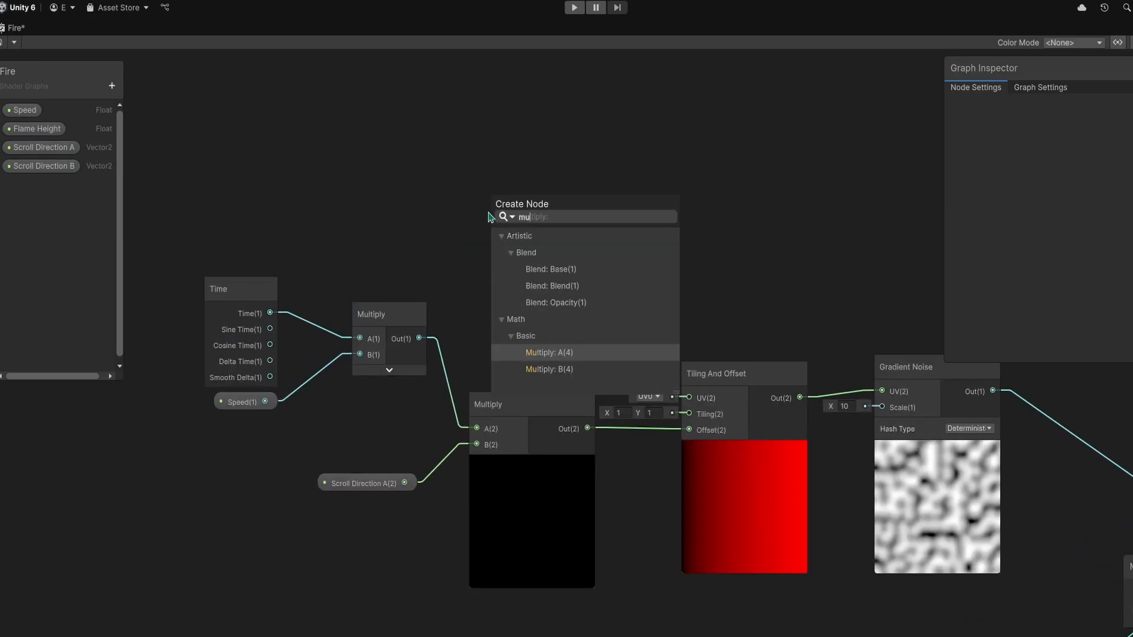
pyautogui.press('Down')
pyautogui.press('Return')
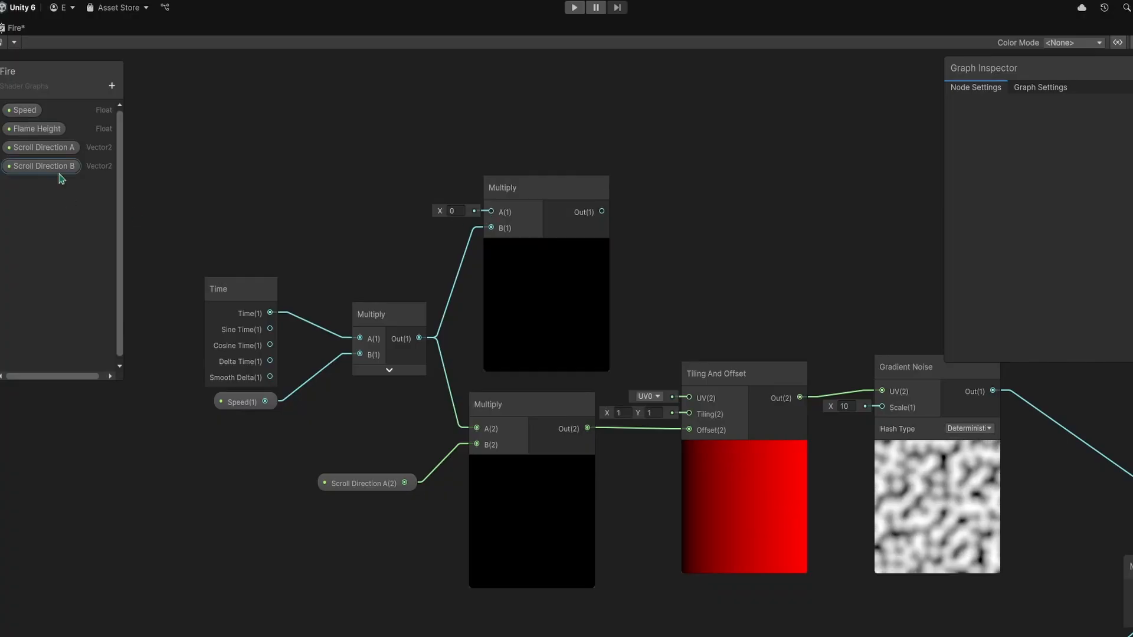
# Place a Scroll Direction B node in the graph and connect it to the new Multiply's A input
pyautogui.moveTo(59, 169); pyautogui.dragTo(285, 178)
pyautogui.moveTo(371, 187); pyautogui.dragTo(491, 212)
pyautogui.moveTo(301, 193); pyautogui.dragTo(345, 191)
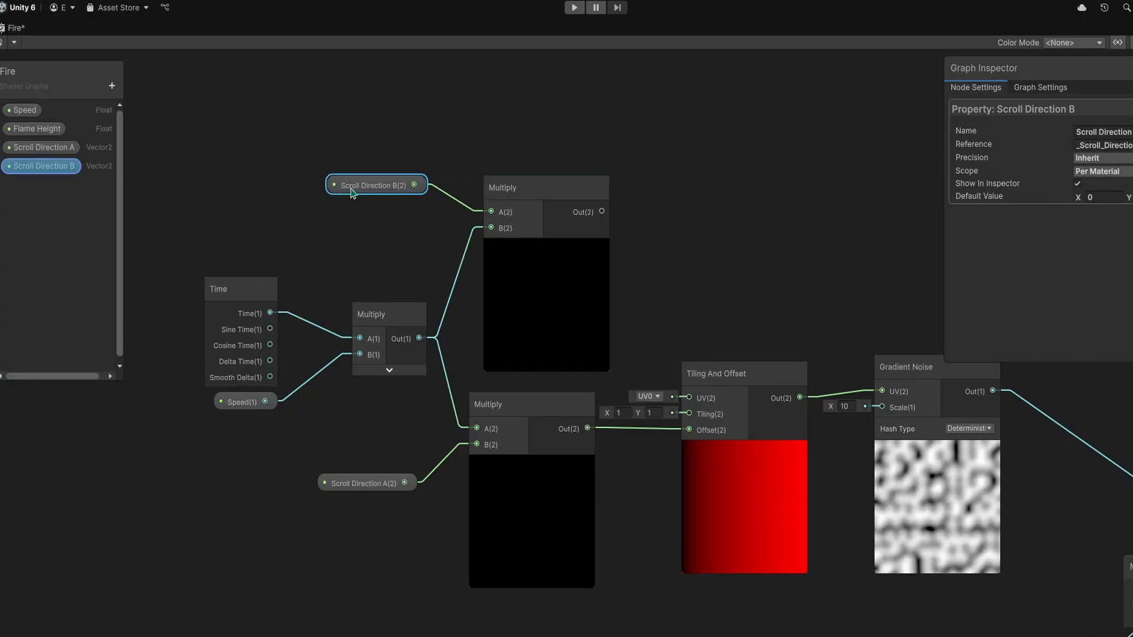
# Adjust the positions of the upper Multiply and Scroll Direction B nodes to tidy the second scroll branch
pyautogui.moveTo(549, 319); pyautogui.dragTo(535, 312)
pyautogui.click(683, 237)
pyautogui.moveTo(684, 238); pyautogui.dragTo(639, 340, button='middle')
pyautogui.moveTo(483, 412); pyautogui.dragTo(484, 403)
pyautogui.click(639, 357)
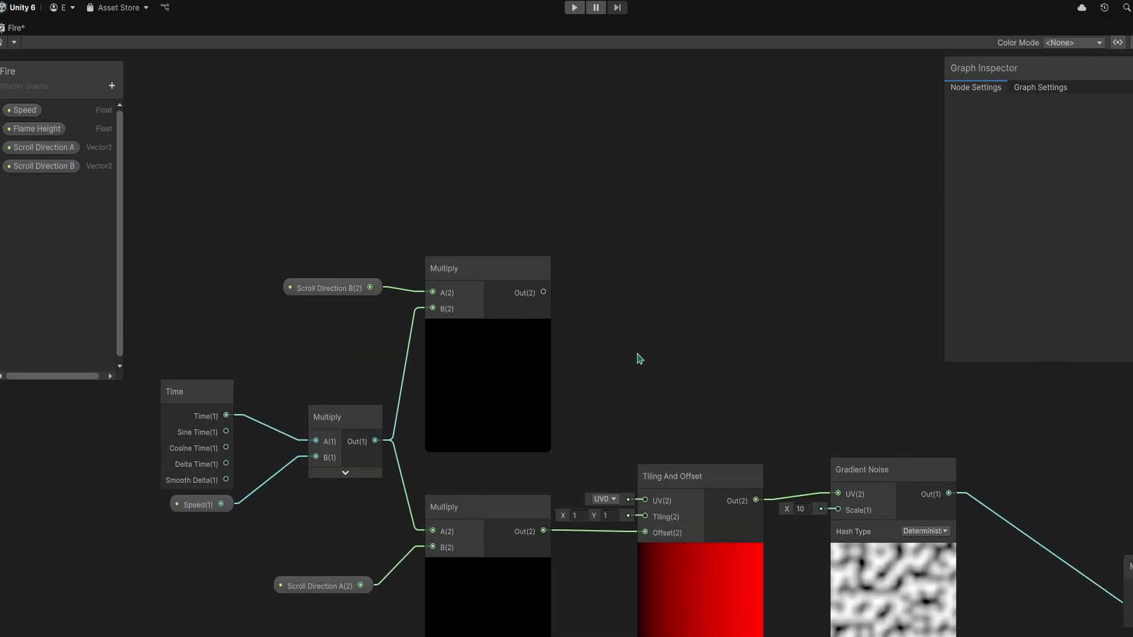
pyautogui.click(486, 366)
pyautogui.click(632, 354)
pyautogui.moveTo(632, 354); pyautogui.dragTo(441, 440, button='middle')
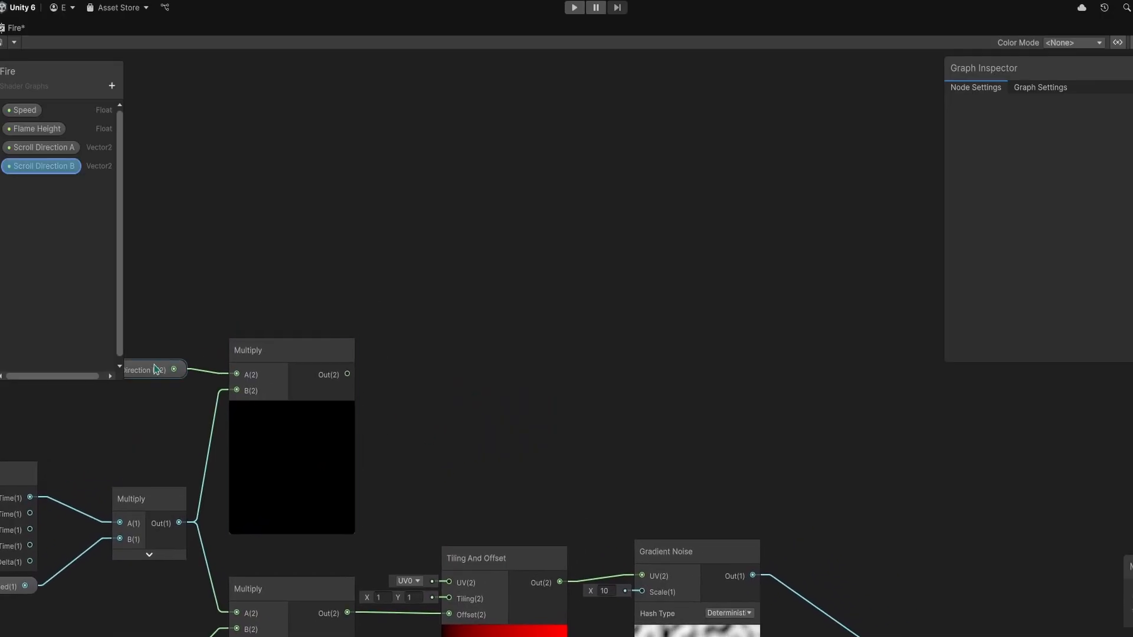
pyautogui.moveTo(157, 368); pyautogui.dragTo(156, 334)
pyautogui.click(497, 357)
pyautogui.moveTo(497, 358); pyautogui.dragTo(491, 377, button='middle')
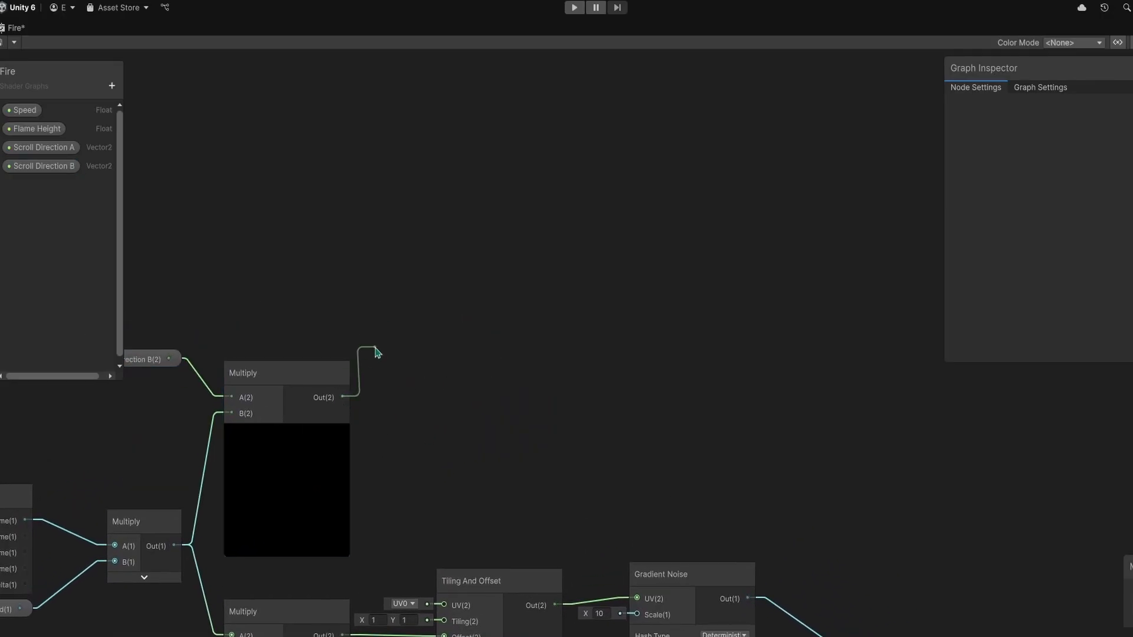
# Add a Voronoi node and place it above the Gradient Noise node
pyautogui.moveTo(411, 322); pyautogui.dragTo(411, 319)
pyautogui.press('Escape')
pyautogui.press('space')
pyautogui.write('voro')
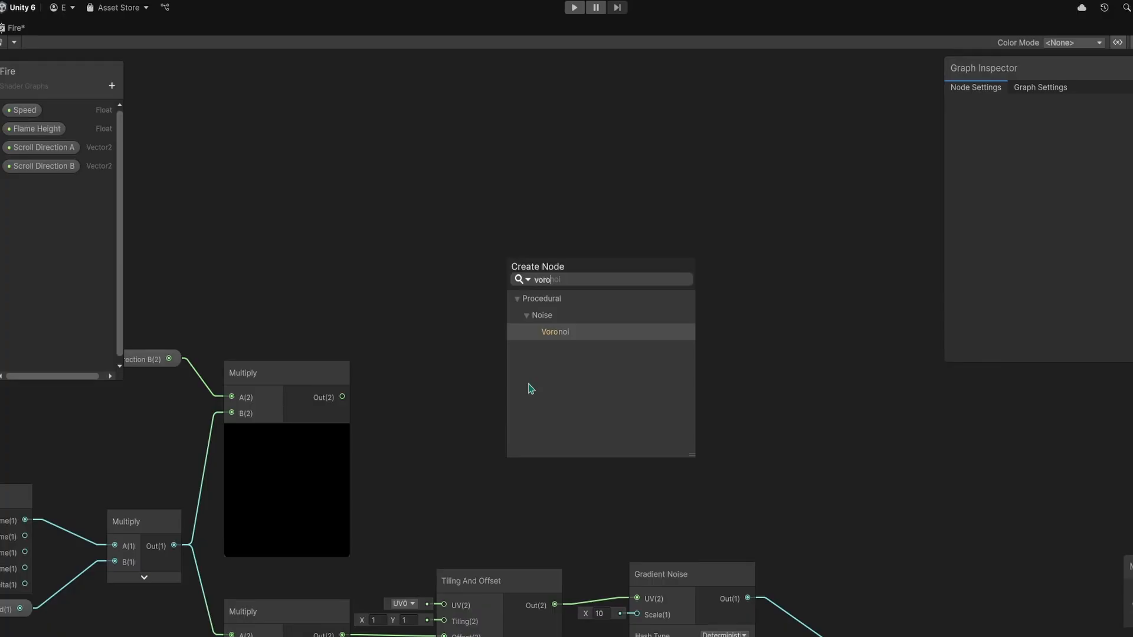
pyautogui.press('Return')
pyautogui.moveTo(574, 499); pyautogui.dragTo(686, 467)
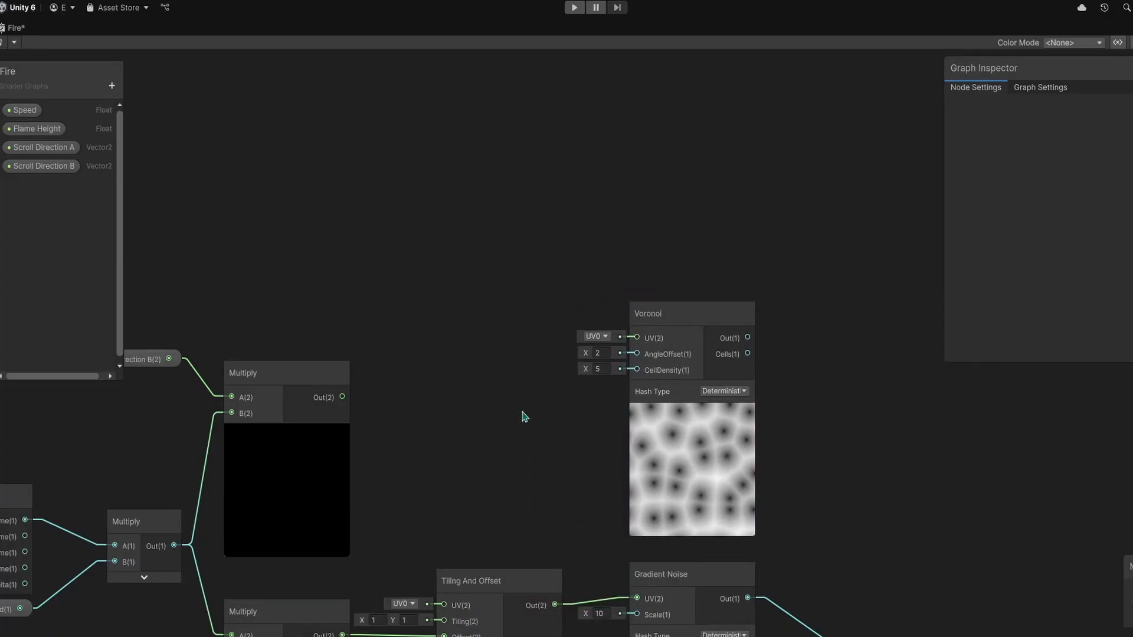
# Create a Tiling And Offset node whose Offset is fed by the upper Multiply, and place it above that Multiply
pyautogui.moveTo(378, 361); pyautogui.dragTo(421, 394, button='middle')
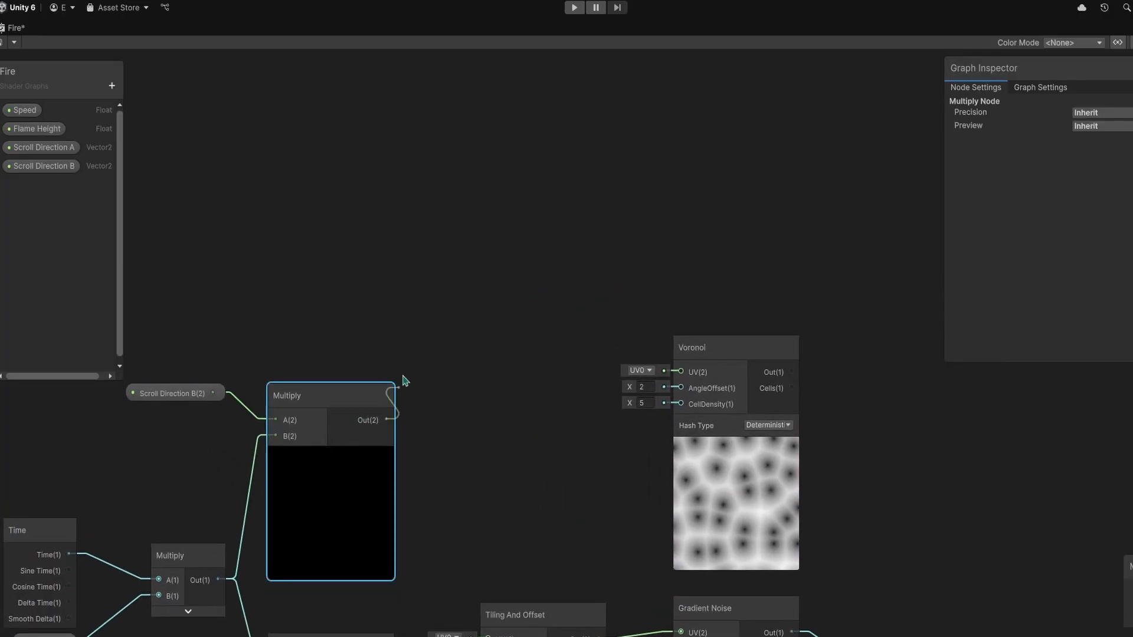
pyautogui.moveTo(403, 376); pyautogui.dragTo(421, 328)
pyautogui.write('tiling')
pyautogui.press('Return')
pyautogui.moveTo(468, 431); pyautogui.dragTo(490, 311)
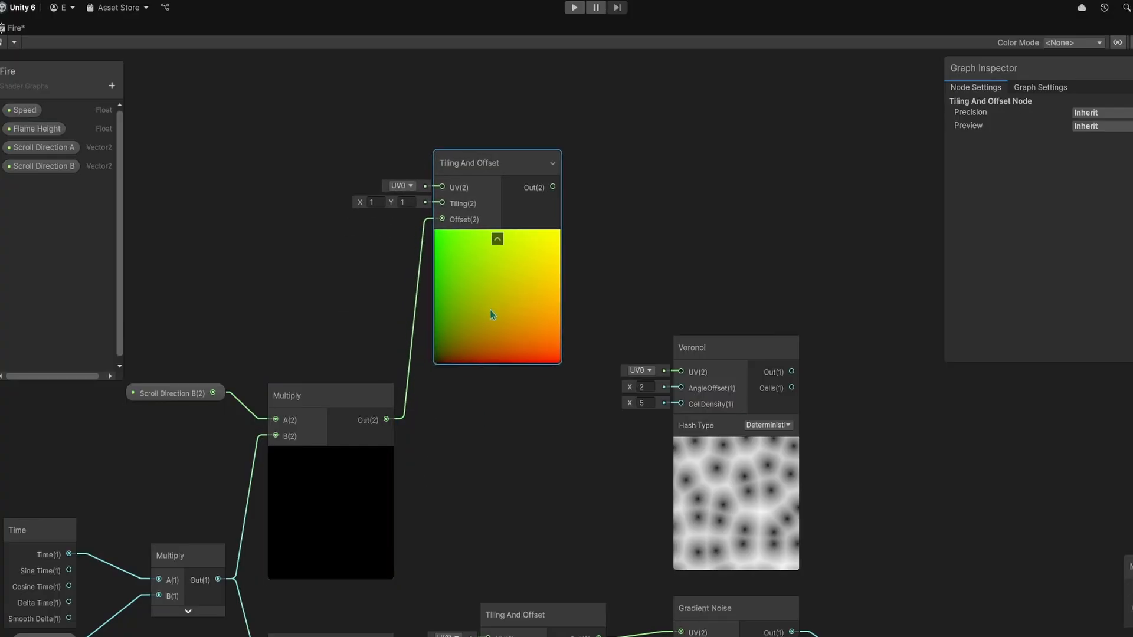
# Move the Voronoi node farther away and connect the upper Tiling And Offset output to its UV input
pyautogui.scroll(-3, 490, 310)
pyautogui.moveTo(515, 454); pyautogui.dragTo(487, 439, button='middle')
pyautogui.scroll(2, 445, 304)
pyautogui.moveTo(640, 402); pyautogui.dragTo(781, 374)
pyautogui.click(585, 325)
pyautogui.moveTo(585, 325); pyautogui.dragTo(609, 368, button='middle')
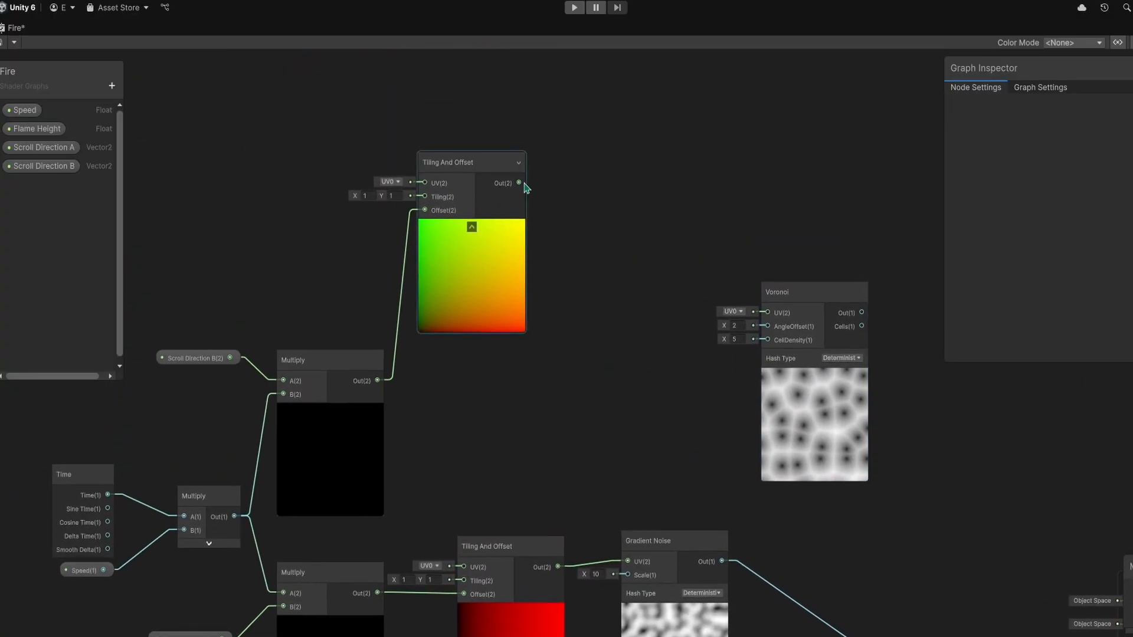
pyautogui.moveTo(578, 329); pyautogui.dragTo(639, 358, button='middle')
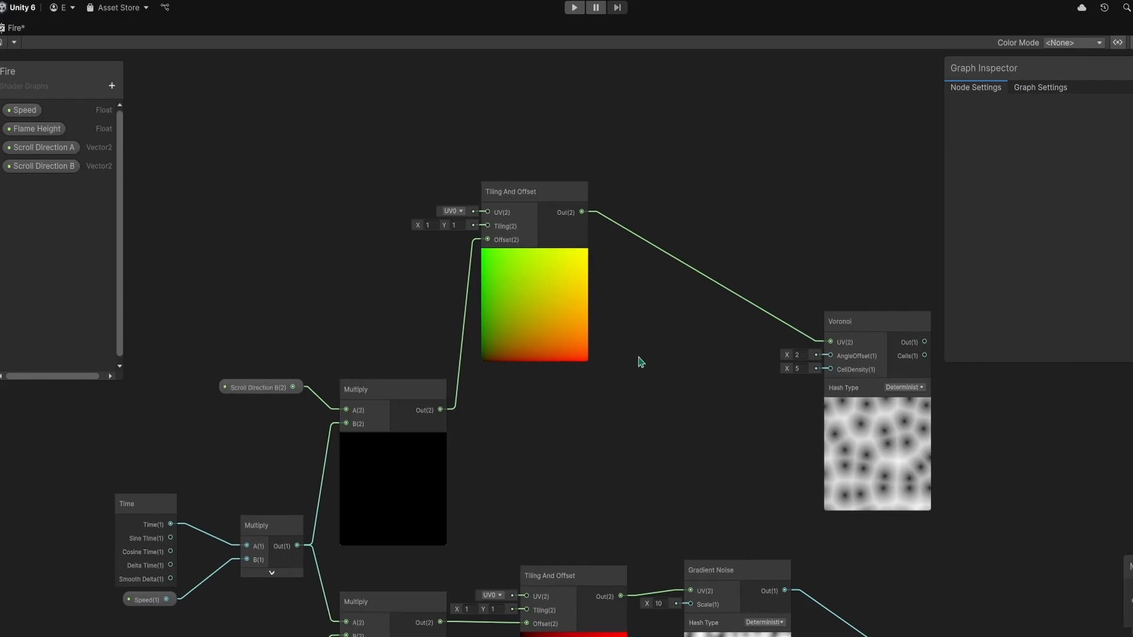
# Add a Twirl node beside the upper Tiling And Offset and connect its output to that node's UV input
pyautogui.rightClick(312, 194)
pyautogui.click(336, 202)
pyautogui.press('Return')
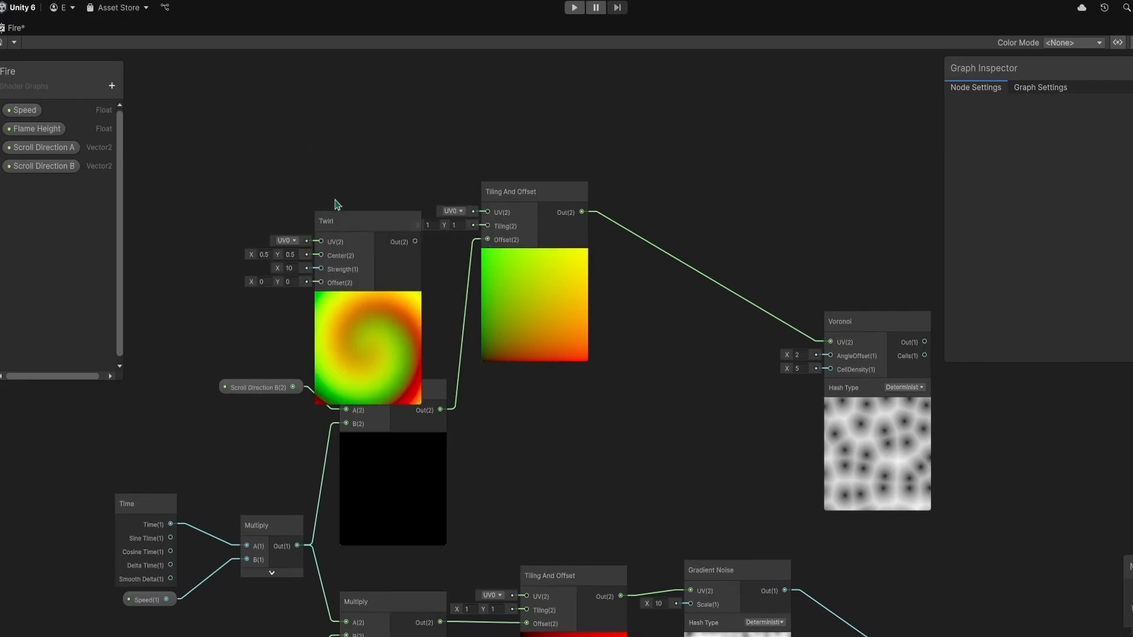
pyautogui.moveTo(384, 322); pyautogui.dragTo(365, 262)
pyautogui.moveTo(546, 290); pyautogui.dragTo(544, 253)
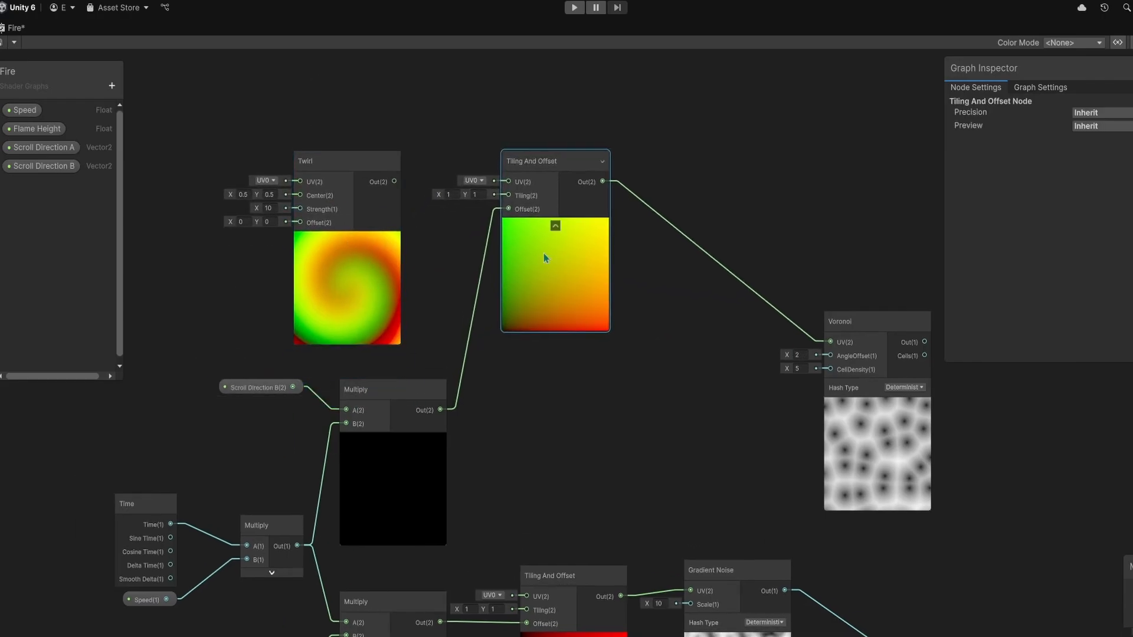
pyautogui.moveTo(395, 182); pyautogui.dragTo(509, 183)
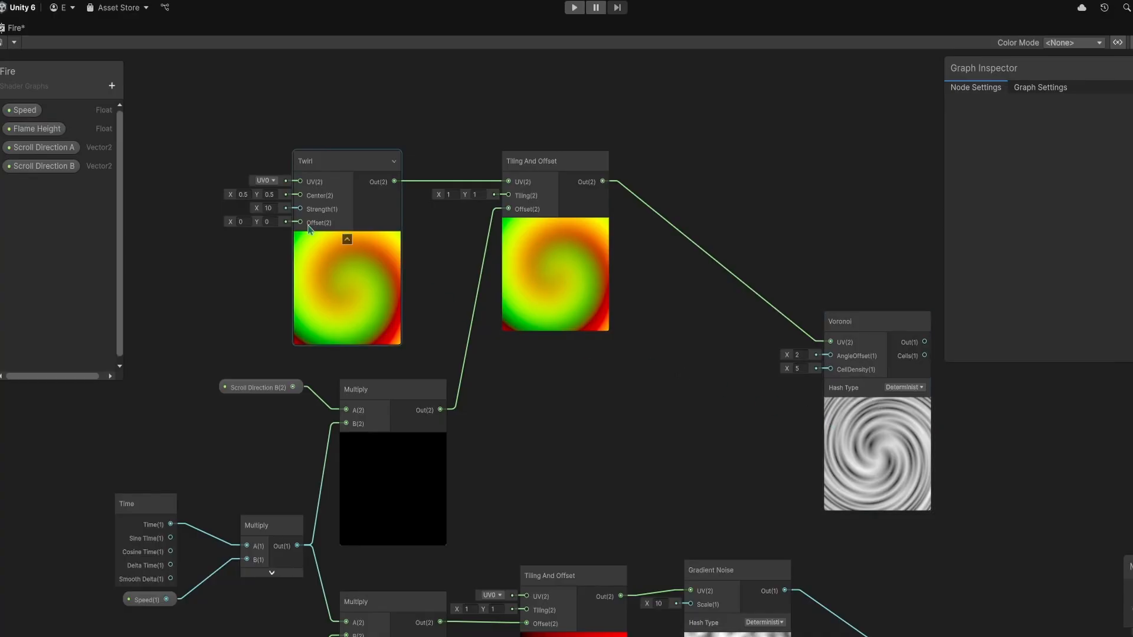
# Set the Twirl node's Strength to 1 and move the Voronoi node closer to the upper Tiling And Offset
pyautogui.write('1')
pyautogui.press('Return')
pyautogui.moveTo(874, 404); pyautogui.dragTo(733, 377)
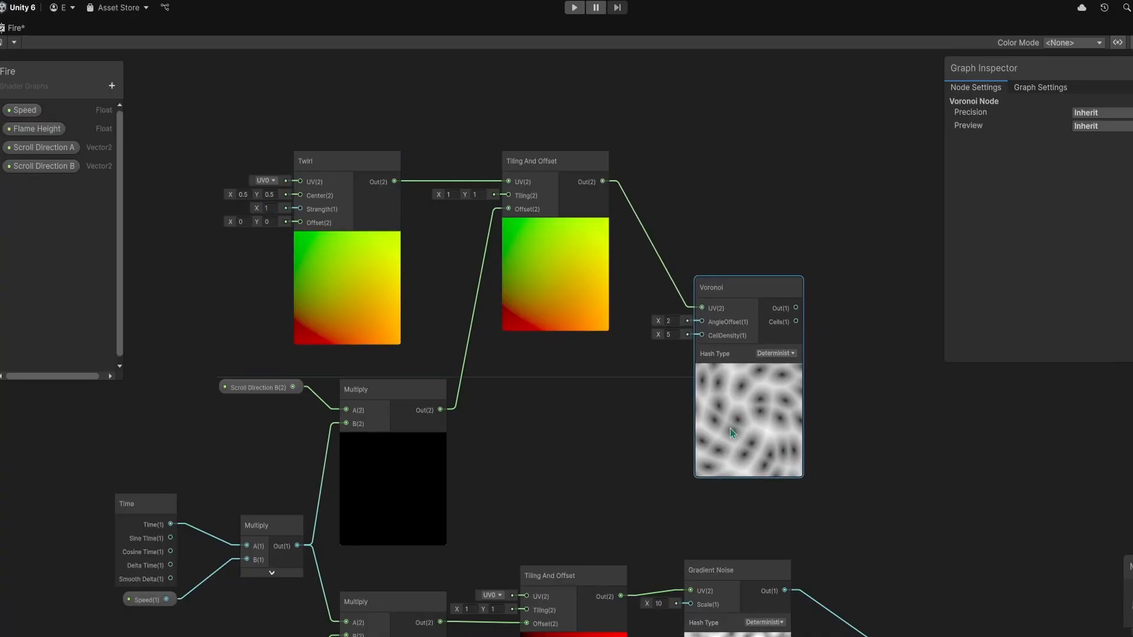
pyautogui.moveTo(569, 427); pyautogui.dragTo(525, 375, button='middle')
pyautogui.scroll(1, 502, 358)
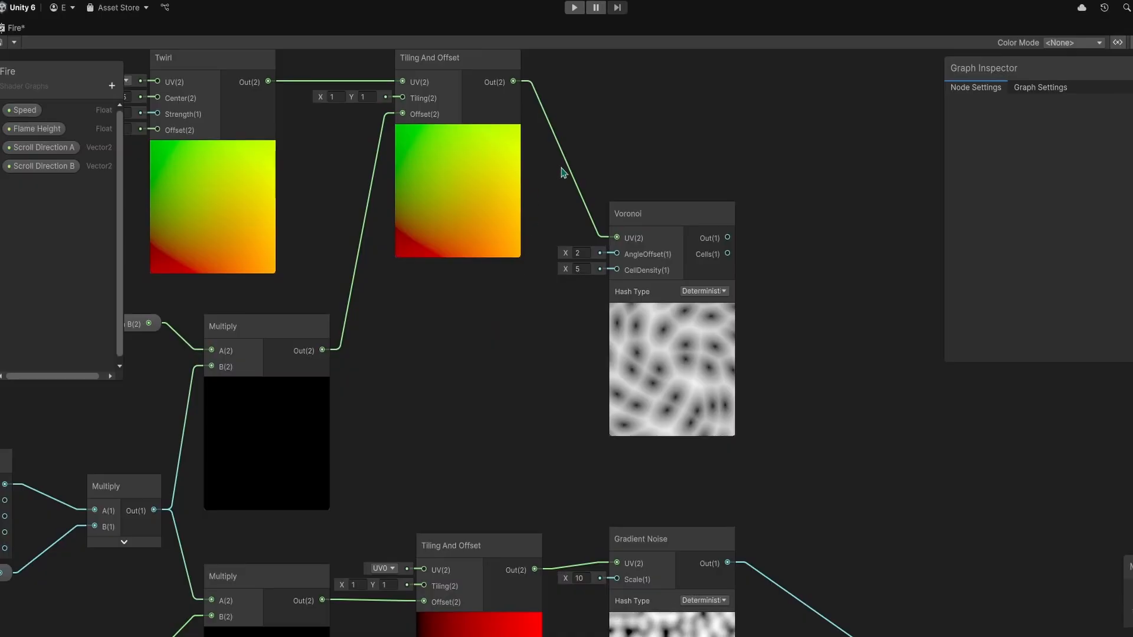
# Disconnect the Voronoi node and move it aside, and add a Gradient Noise node aligned below the upper Tiling And Offset
pyautogui.click(602, 177)
pyautogui.moveTo(668, 309); pyautogui.dragTo(919, 340)
pyautogui.rightClick(456, 347)
pyautogui.click(489, 354)
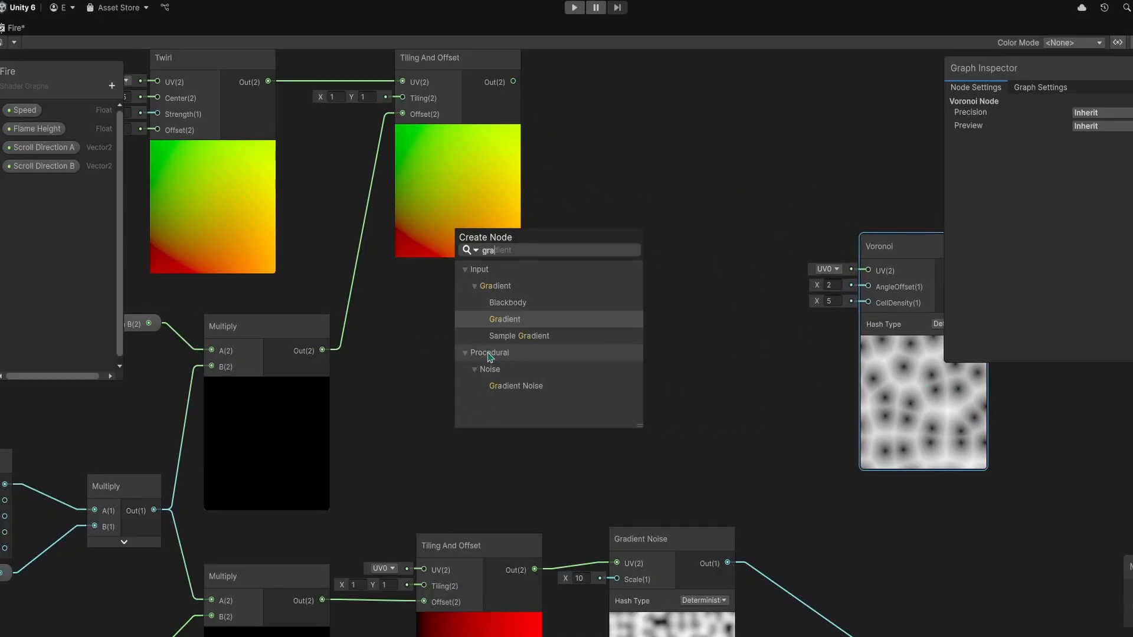
pyautogui.doubleClick(511, 388)
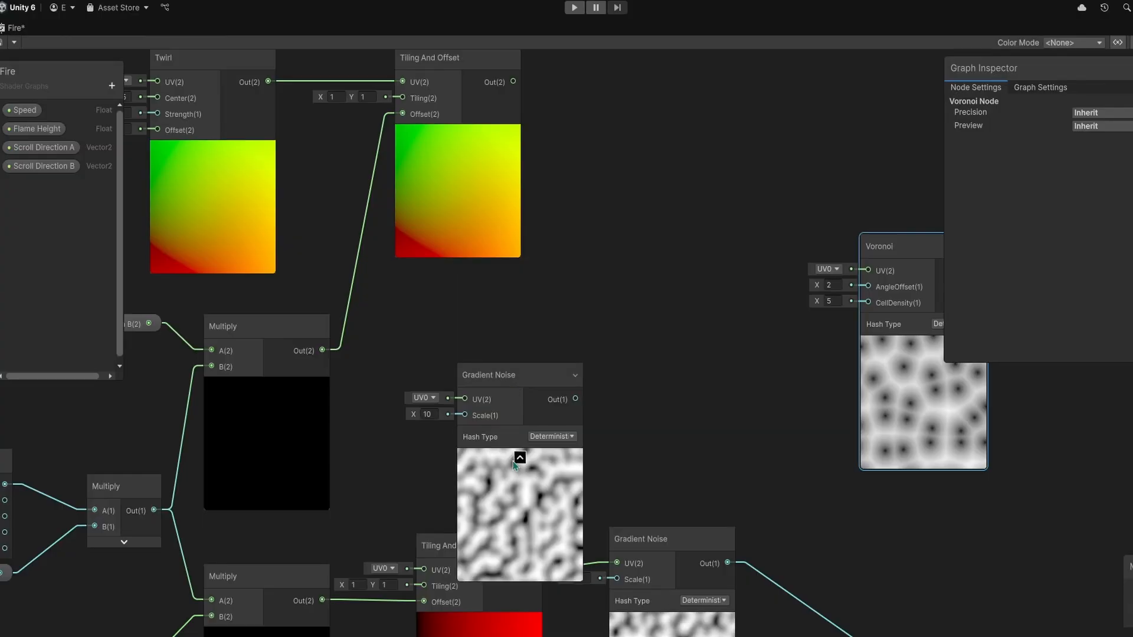
pyautogui.moveTo(518, 454); pyautogui.dragTo(477, 370)
pyautogui.moveTo(484, 189); pyautogui.dragTo(505, 189)
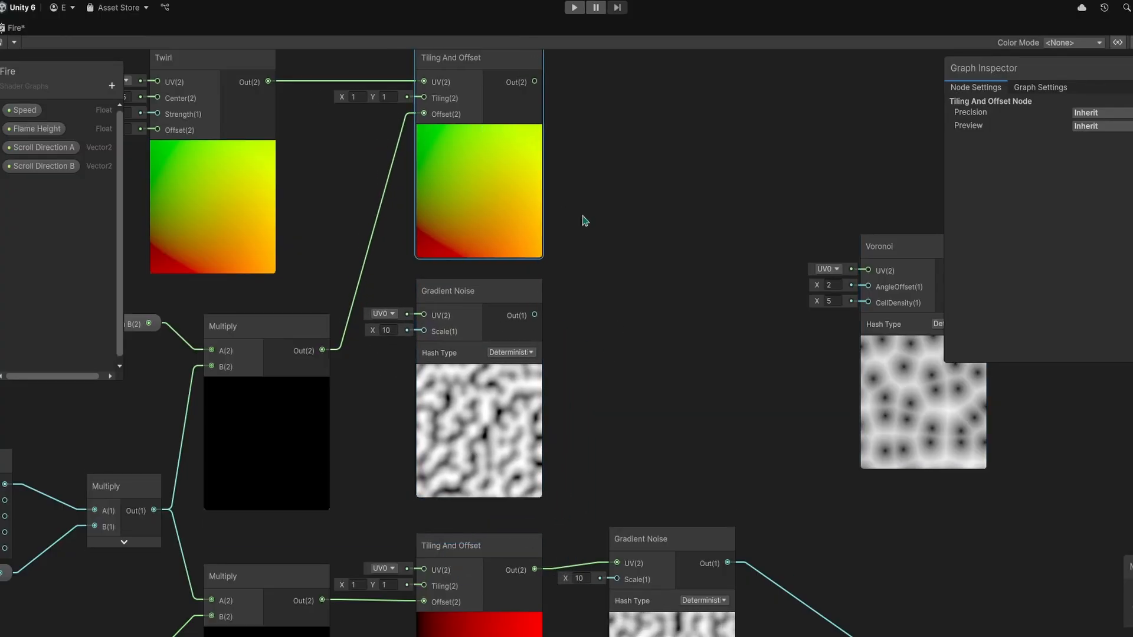
# Add a Remap node fed by the new Gradient Noise output and set its In Min Max X to 0
pyautogui.click(587, 224)
pyautogui.moveTo(638, 294); pyautogui.dragTo(449, 275, button='middle')
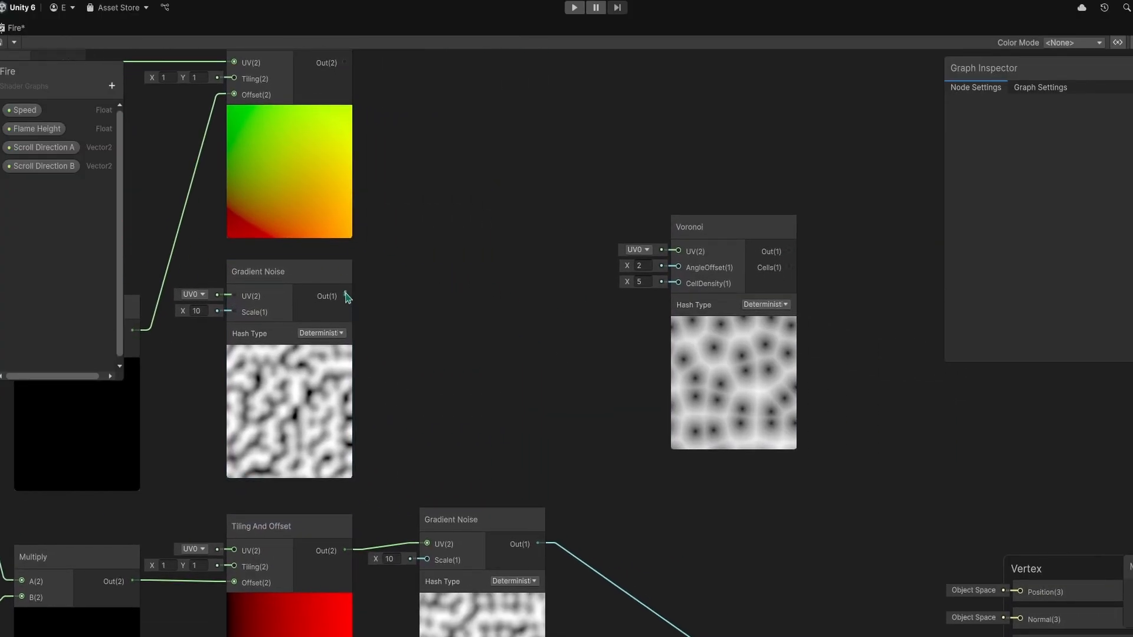
pyautogui.moveTo(346, 297); pyautogui.dragTo(409, 304)
pyautogui.write('remap')
pyautogui.press('Return')
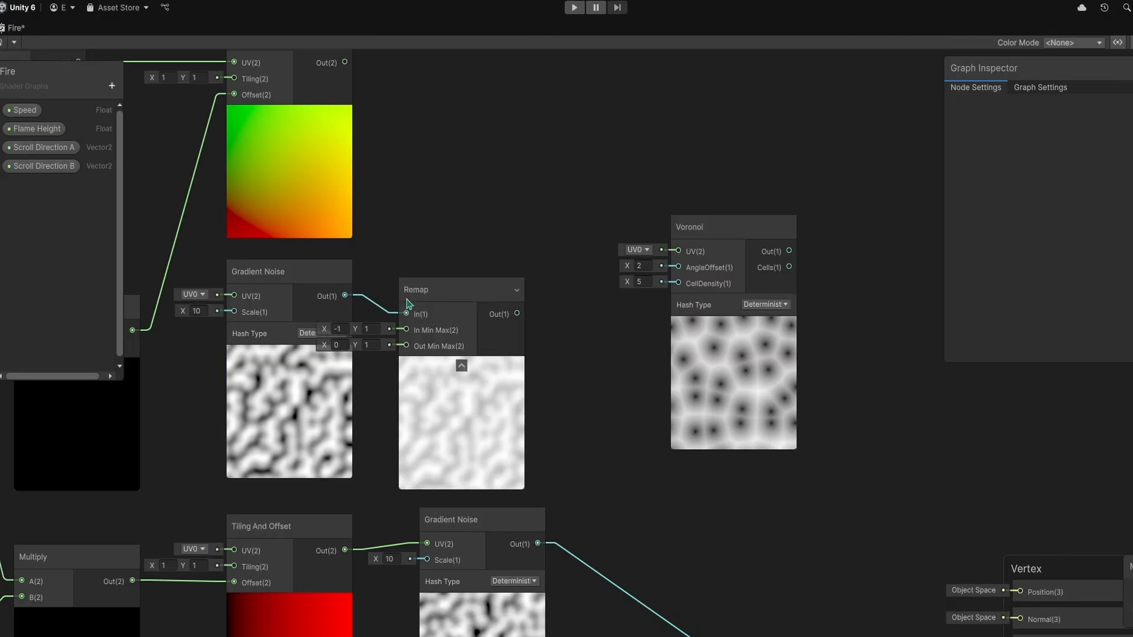
pyautogui.click(366, 312)
pyautogui.write('0')
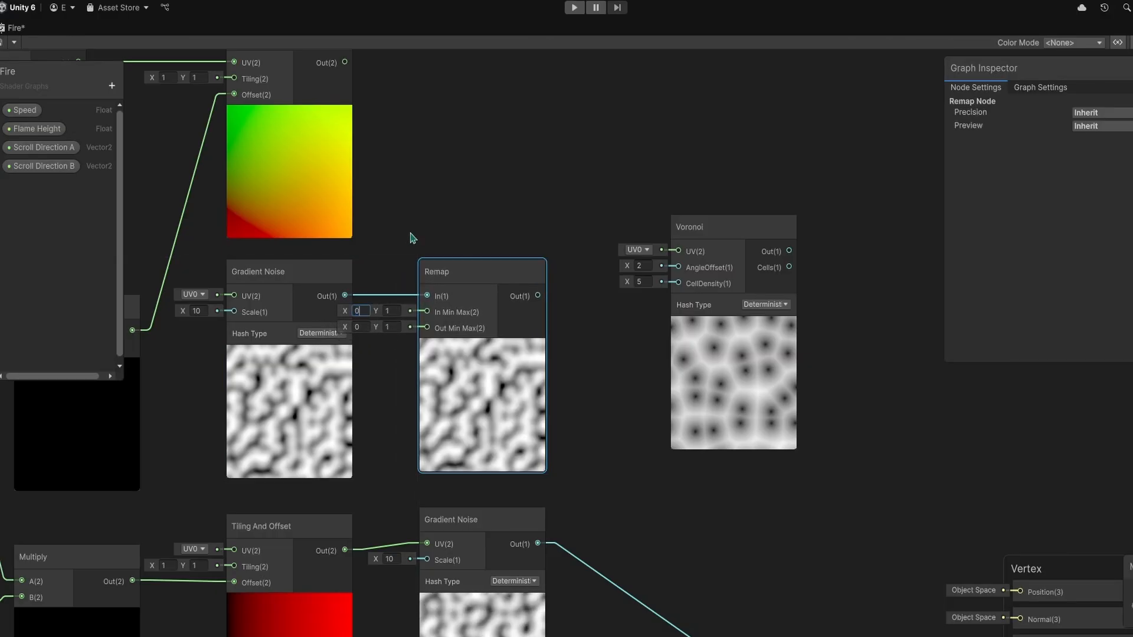
pyautogui.click(411, 235)
# Set the Remap node's Out Min Max to X 2 and Y 5
pyautogui.scroll(2, 335, 389)
pyautogui.moveTo(337, 395); pyautogui.dragTo(319, 390, button='middle')
pyautogui.scroll(1, 369, 418)
pyautogui.moveTo(373, 421); pyautogui.dragTo(390, 443, button='middle')
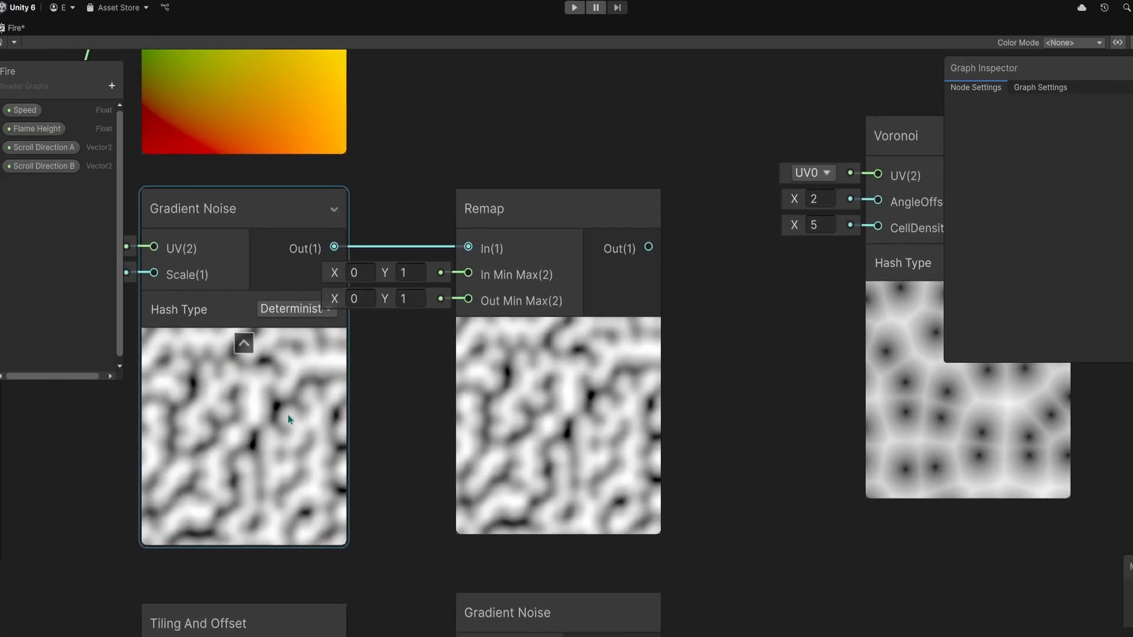
pyautogui.write('2')
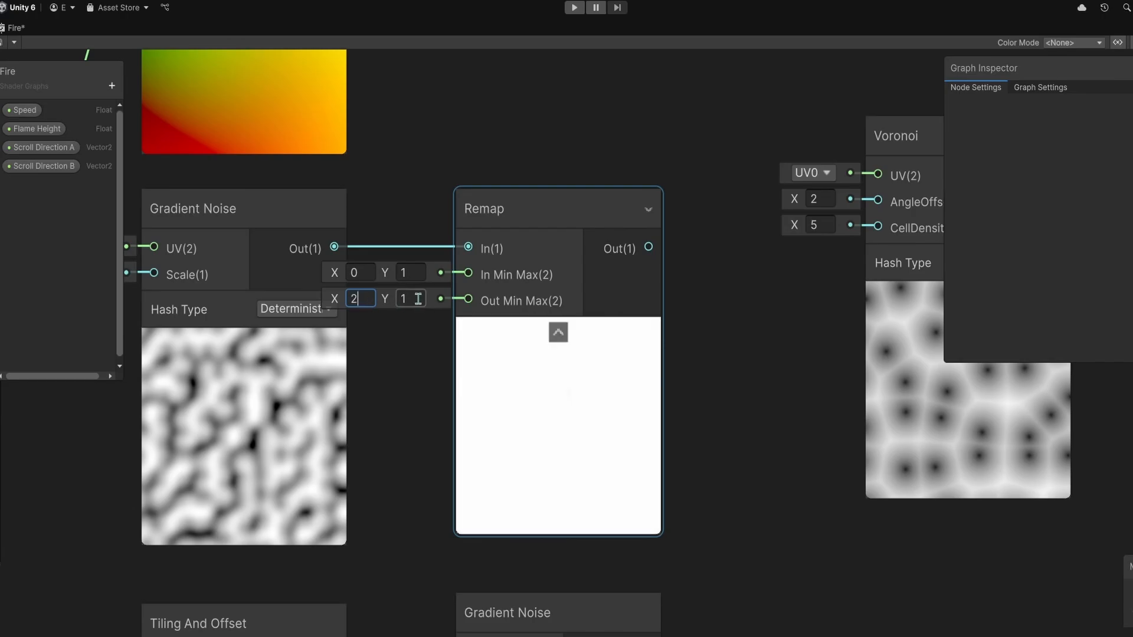
pyautogui.press('Return')
# Connect the Remap output to the Voronoi node's AngleOffset input
pyautogui.scroll(-4, 728, 387)
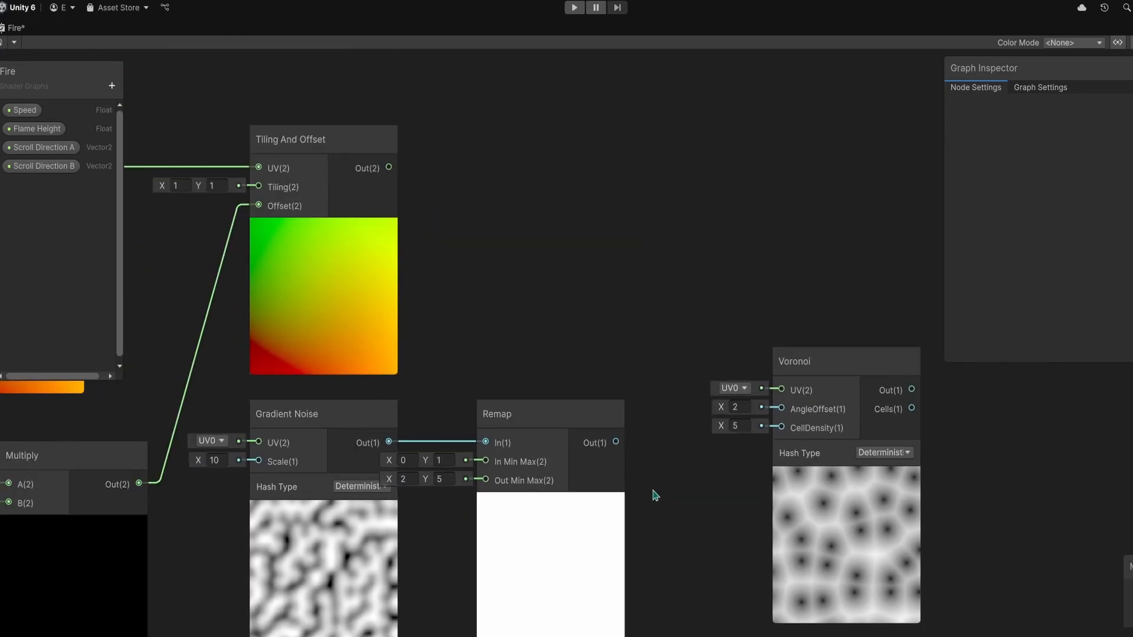
pyautogui.moveTo(685, 444); pyautogui.dragTo(778, 416)
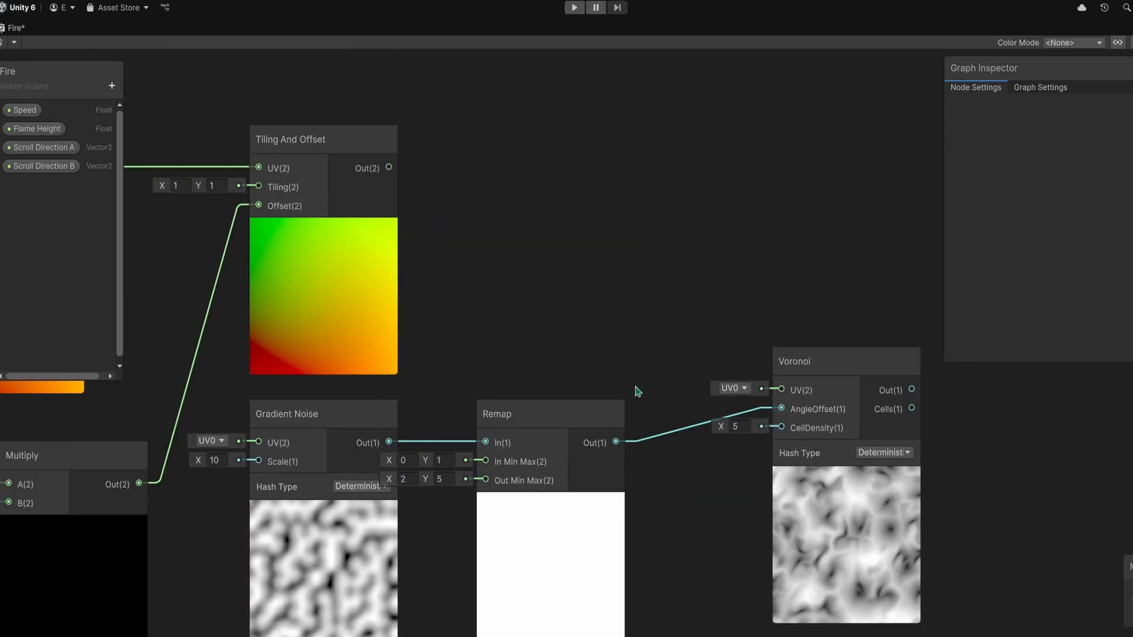
pyautogui.moveTo(629, 355); pyautogui.dragTo(477, 269, button='middle')
pyautogui.scroll(2, 676, 470)
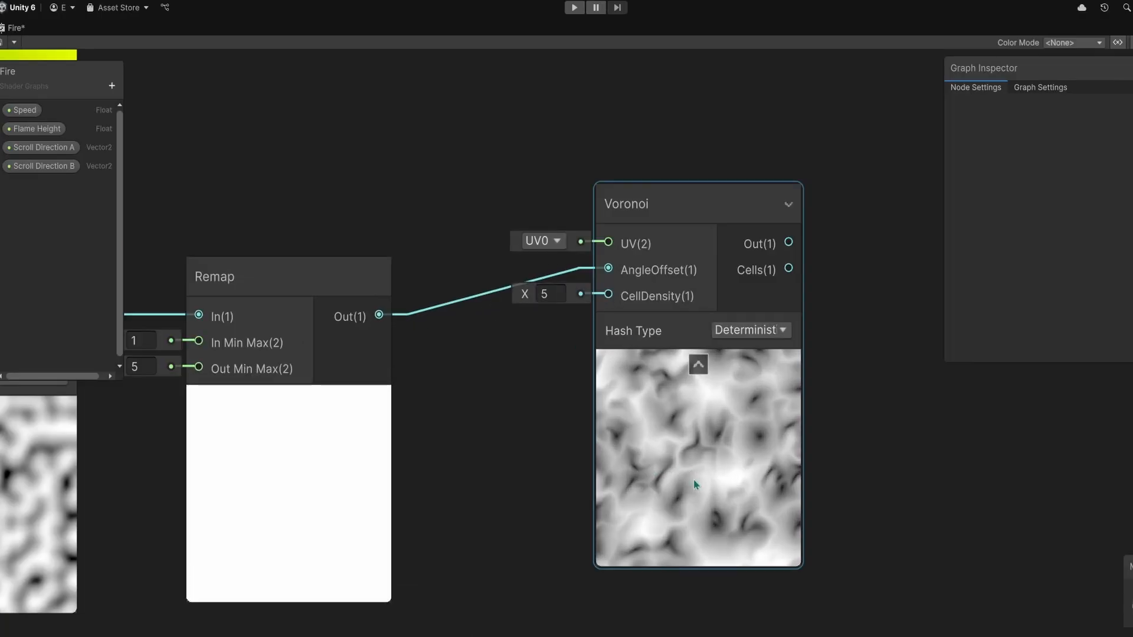
# Connect the upper Tiling And Offset output to Voronoi's UV input and set Scroll Direction B's default X to 0.5
pyautogui.moveTo(514, 399); pyautogui.dragTo(550, 446, button='middle')
pyautogui.scroll(-2, 550, 446)
pyautogui.moveTo(227, 112); pyautogui.dragTo(620, 332)
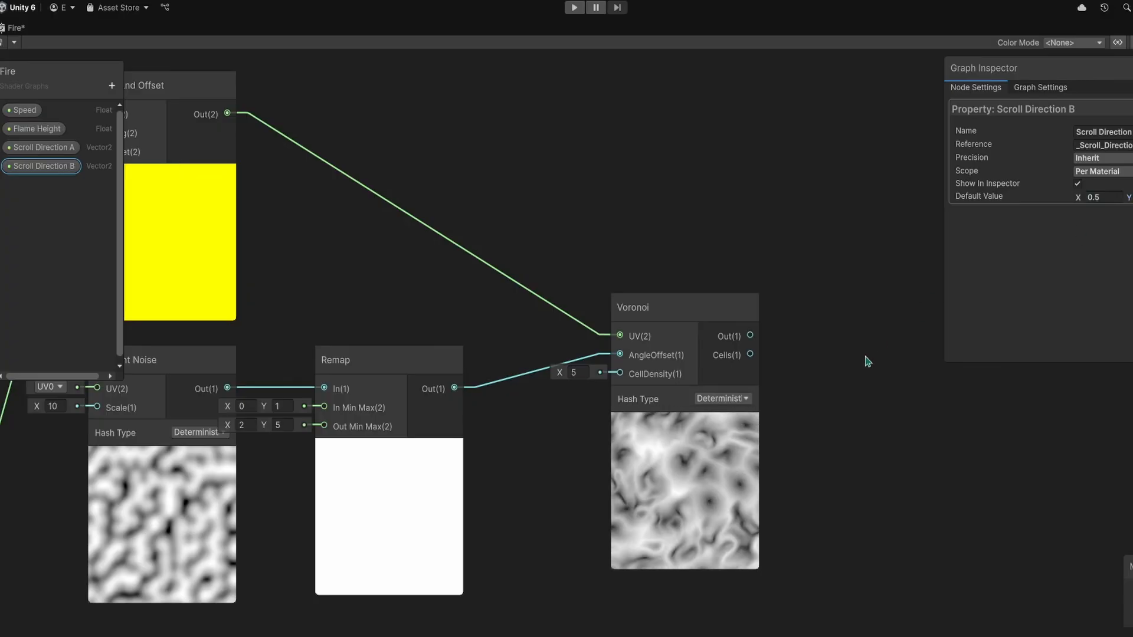
pyautogui.click(872, 406)
# Select the Vertex and Fragment stack and move it away to make room for another node
pyautogui.moveTo(828, 450); pyautogui.dragTo(734, 280, button='middle')
pyautogui.scroll(-2, 734, 280)
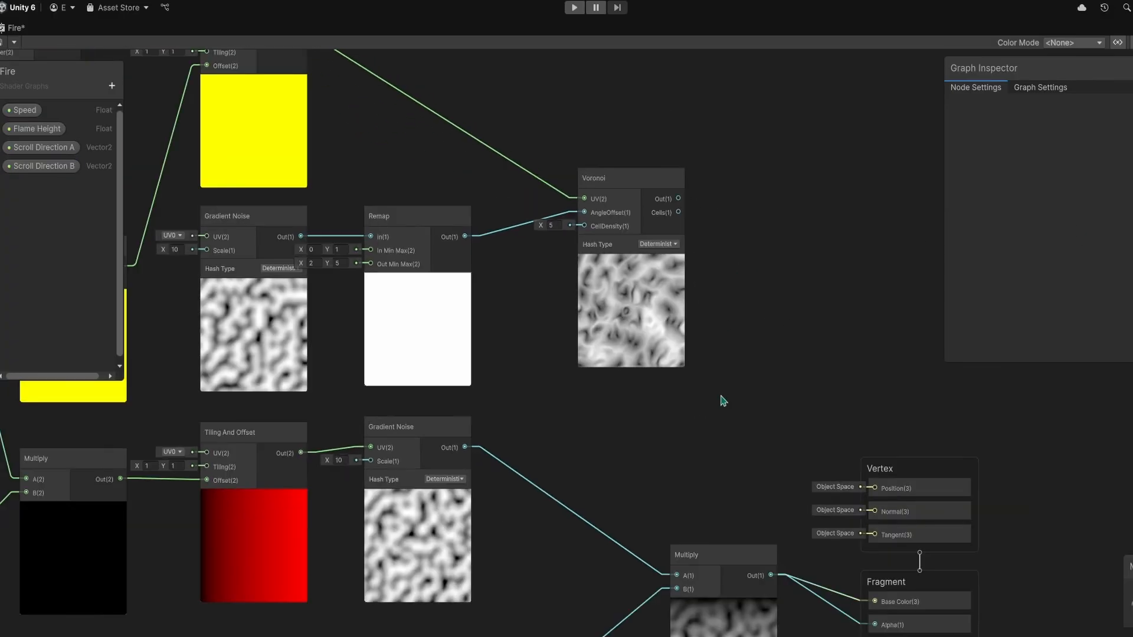
pyautogui.moveTo(721, 394); pyautogui.dragTo(468, 321, button='middle')
pyautogui.moveTo(863, 297); pyautogui.dragTo(627, 582)
pyautogui.moveTo(643, 490); pyautogui.dragTo(834, 393)
# Add a Multiply node combining the Voronoi output with the masked noise Multiply, and connect its output to Base Color
pyautogui.click(614, 341)
pyautogui.press('space')
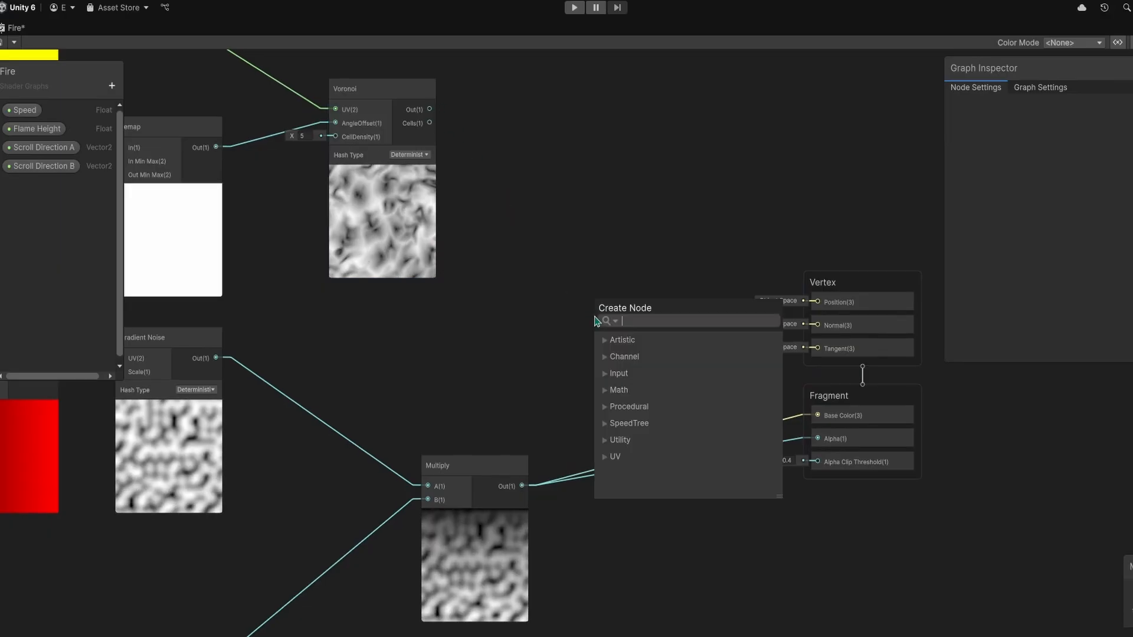
pyautogui.write('mu')
pyautogui.press('Return')
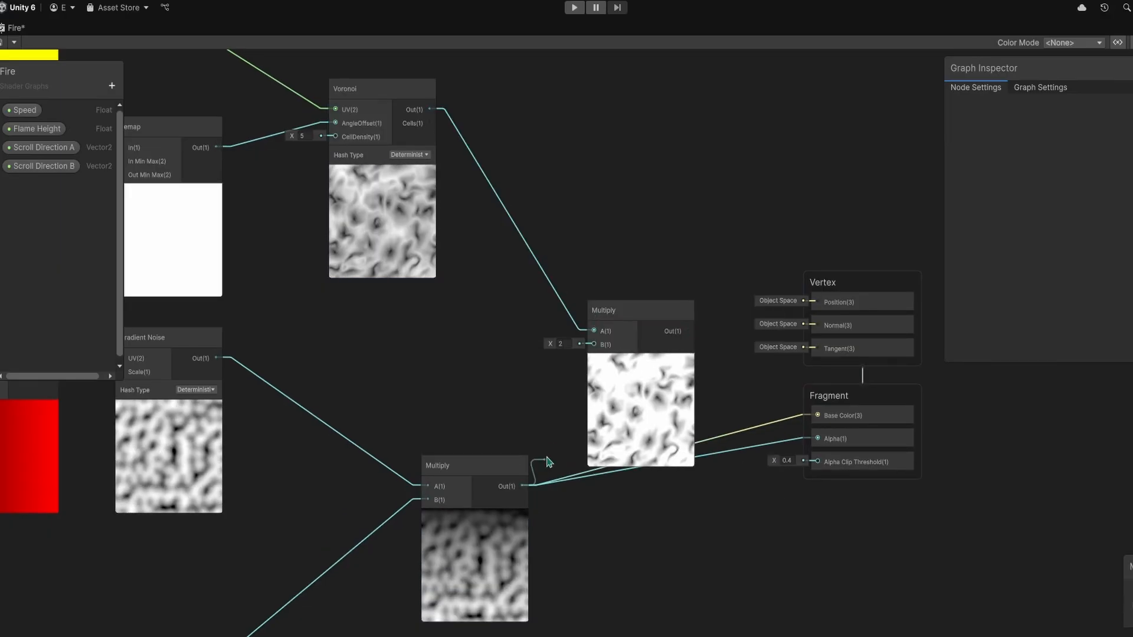
pyautogui.moveTo(718, 483); pyautogui.dragTo(571, 426, button='middle')
pyautogui.moveTo(541, 273); pyautogui.dragTo(671, 358)
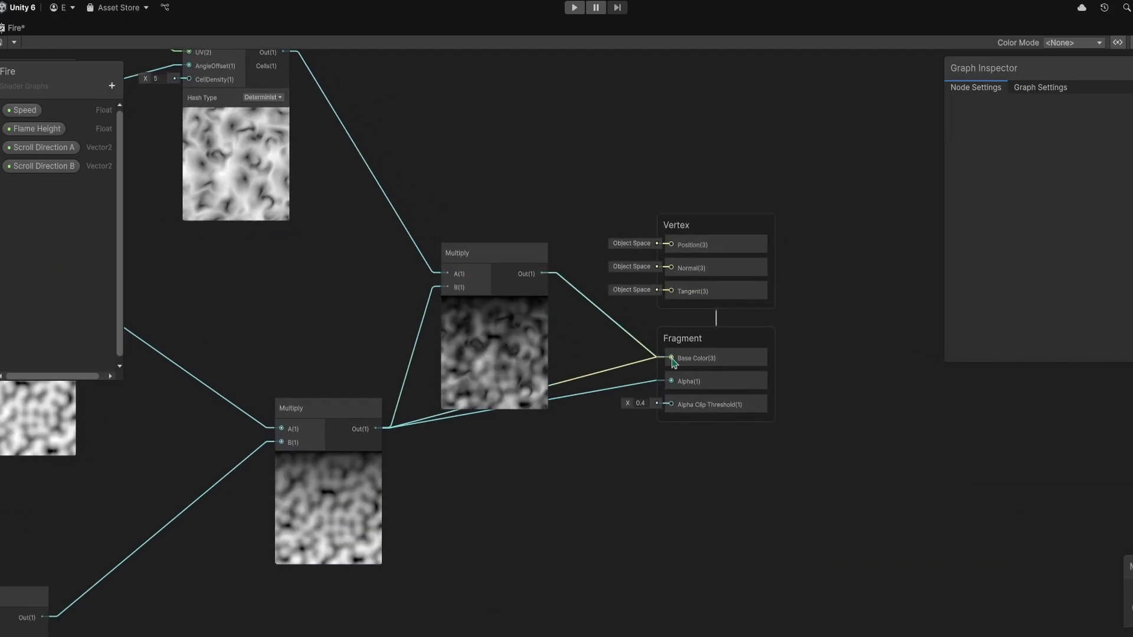
# Connect the combined Multiply output to the Fragment's Alpha, save the graph, and show the result in the Scene view
pyautogui.moveTo(541, 273); pyautogui.dragTo(671, 381)
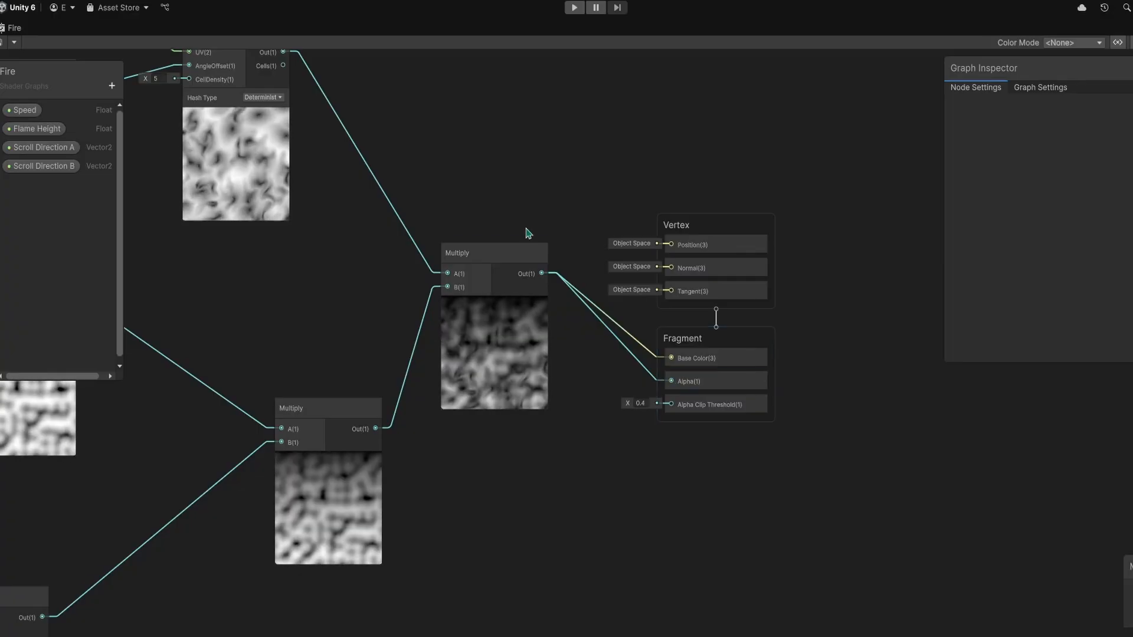
pyautogui.hotkey('ctrl', 's')
pyautogui.doubleClick(10, 29)
pyautogui.click(192, 28)
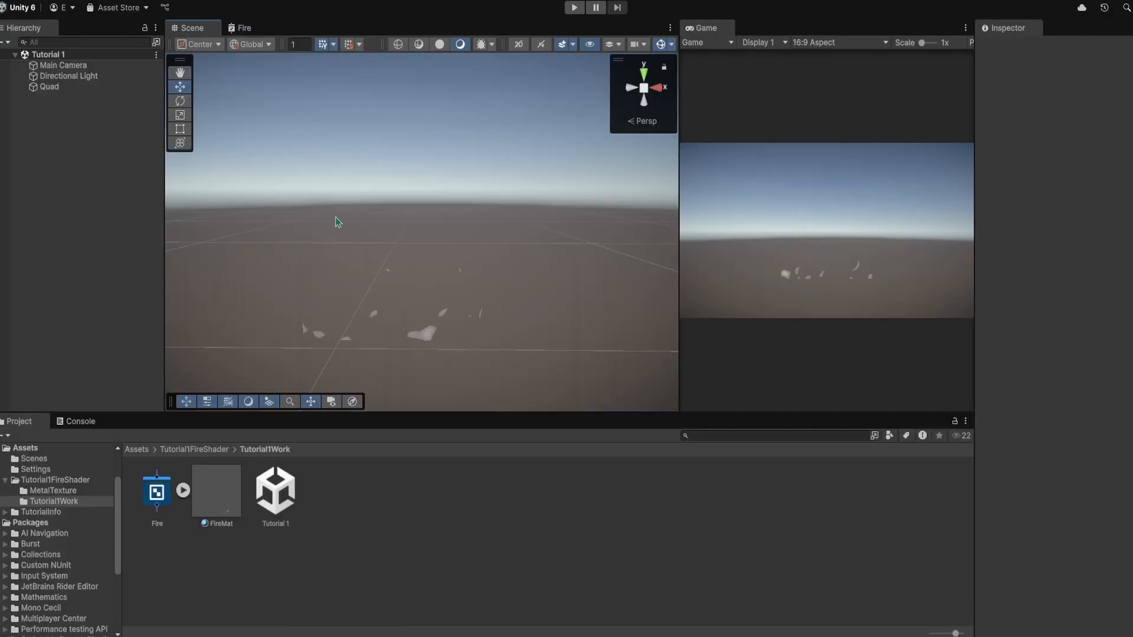
# Set the Fragment's Alpha Clip Threshold to 0.1 in the Fire graph and check the flames in the Scene view
pyautogui.click(244, 28)
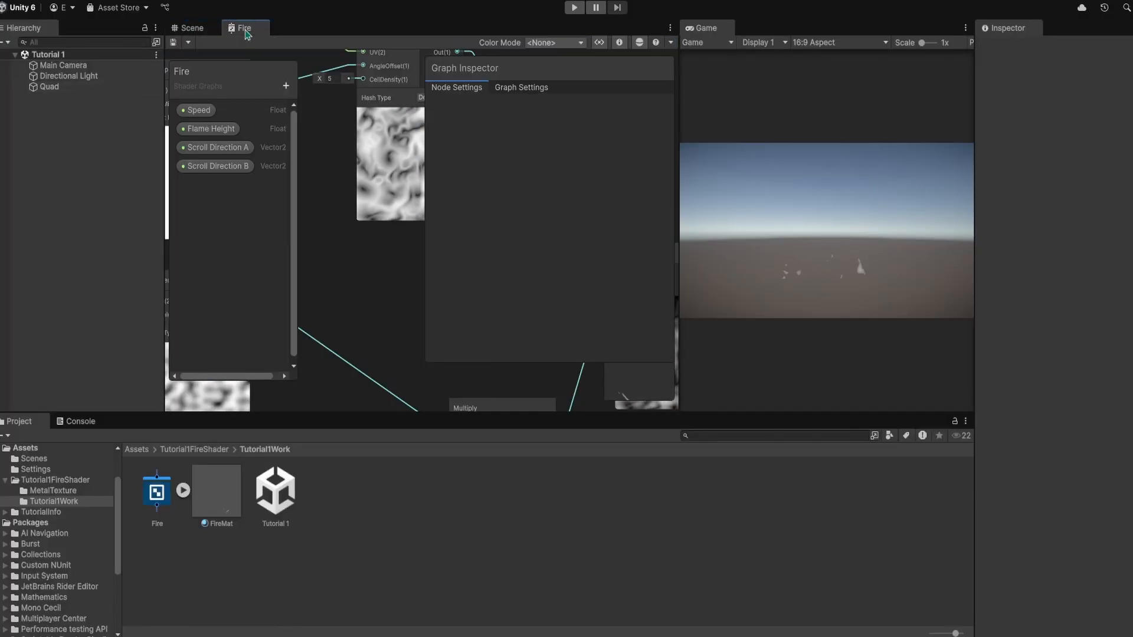
pyautogui.click(214, 129)
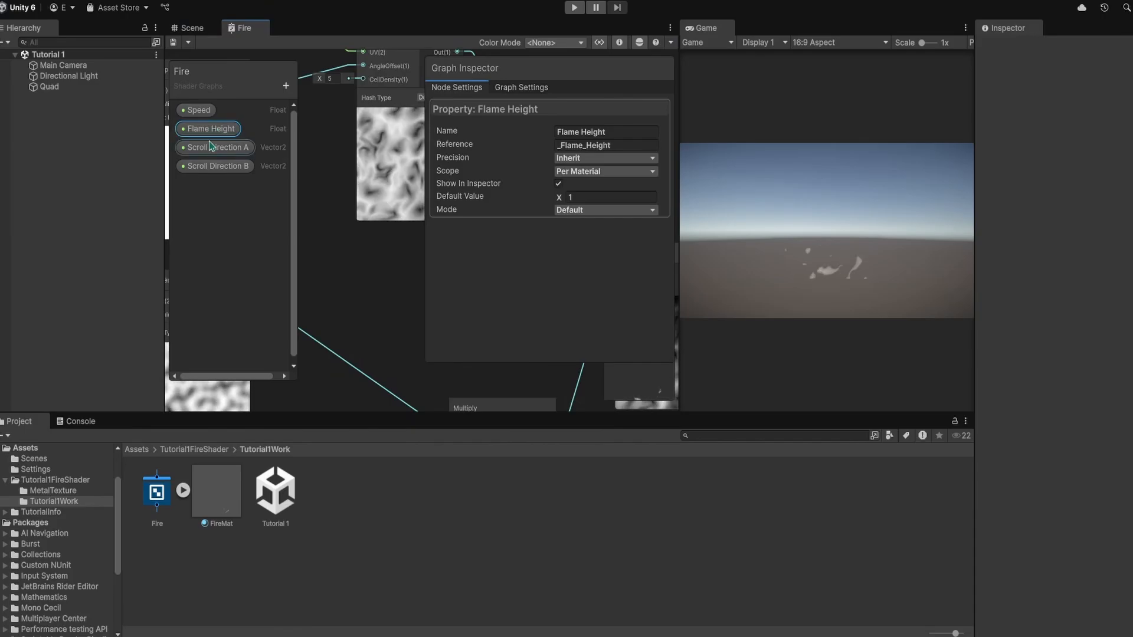
pyautogui.click(344, 248)
pyautogui.moveTo(344, 248); pyautogui.dragTo(177, 344, button='middle')
pyautogui.moveTo(359, 400); pyautogui.dragTo(172, 255, button='middle')
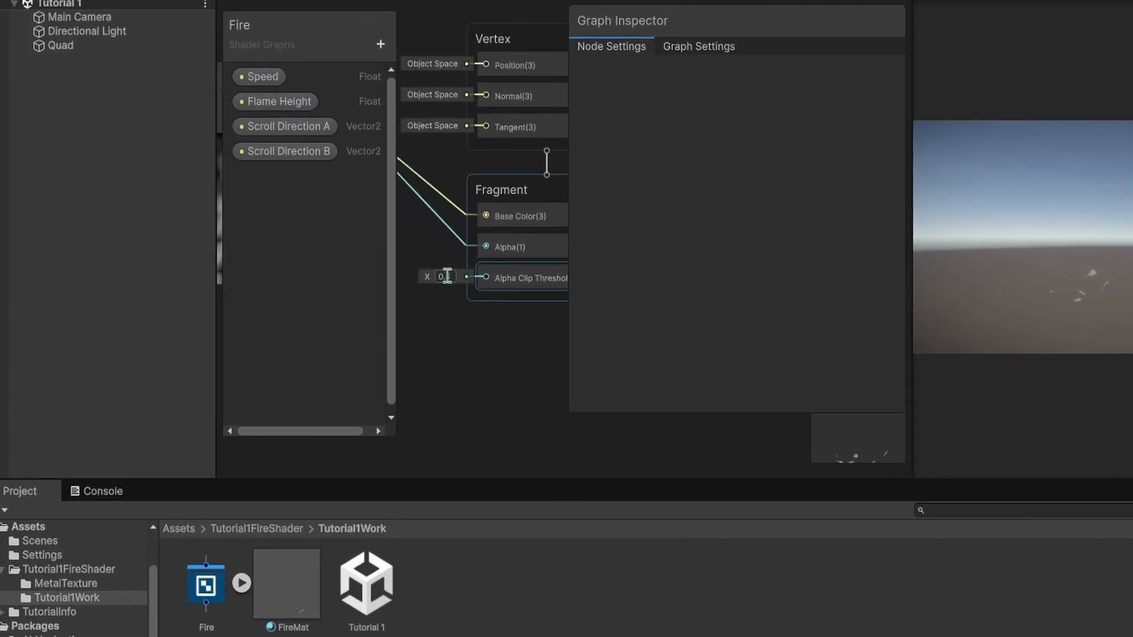
pyautogui.click(333, 260)
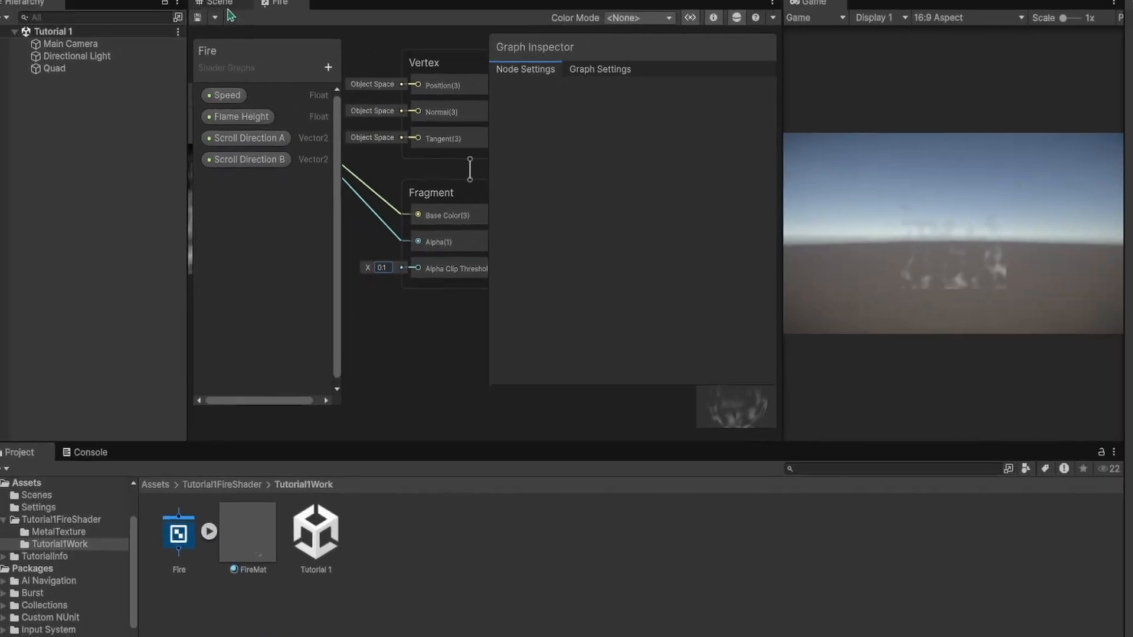
pyautogui.click(192, 27)
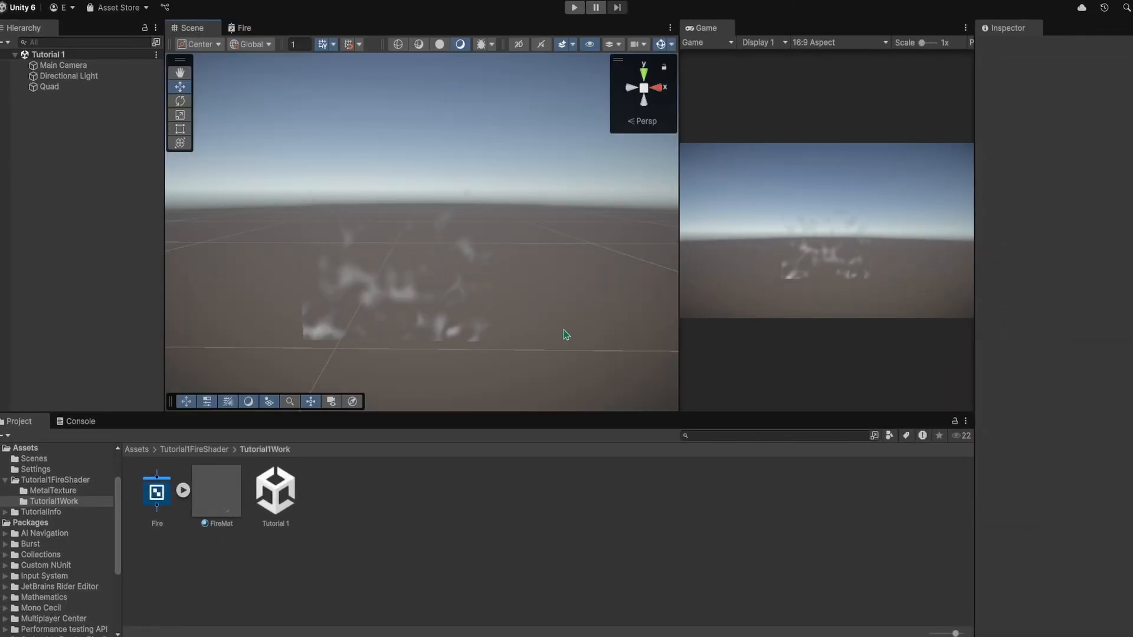
pyautogui.moveTo(555, 334); pyautogui.dragTo(553, 344, button='right')
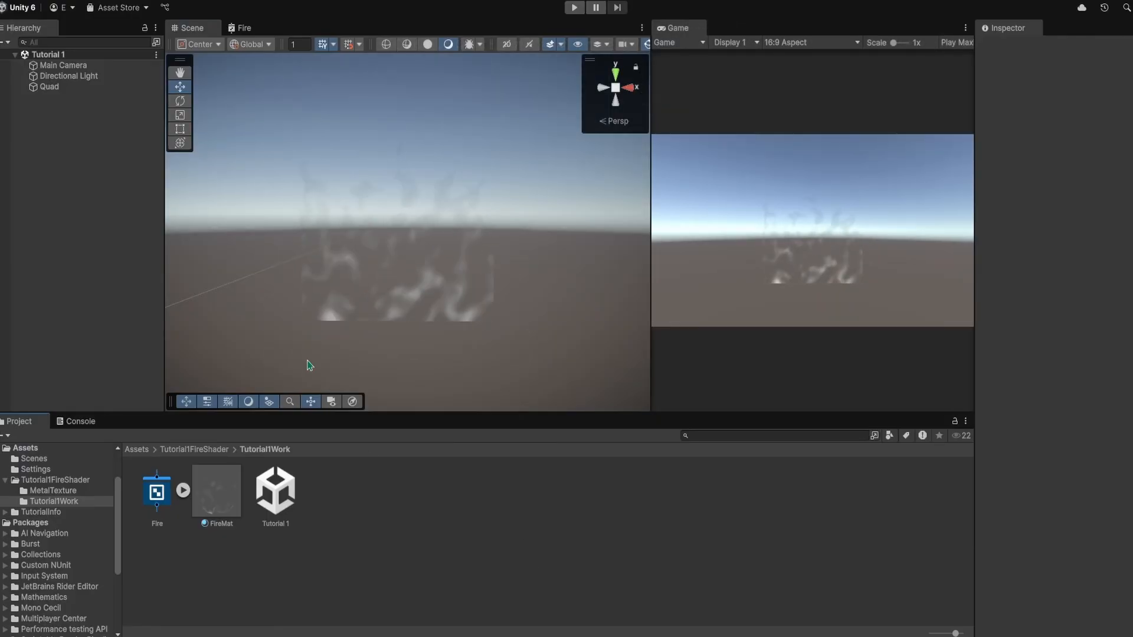
# Enlarge the Fire graph and add a Color property named Background Color
pyautogui.click(243, 28)
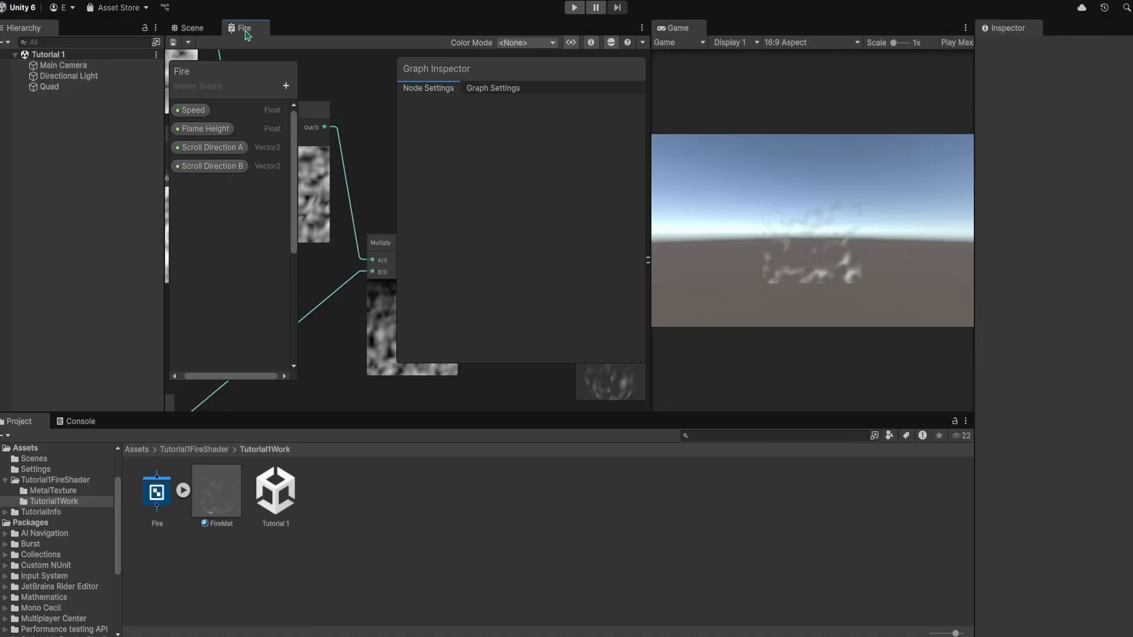
pyautogui.doubleClick(246, 30)
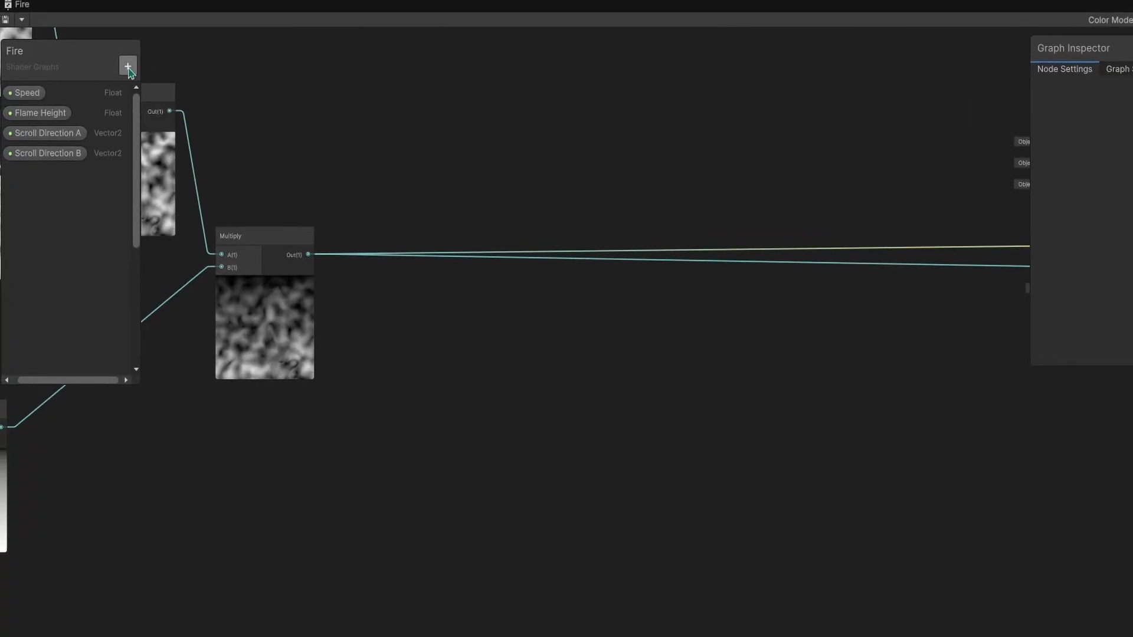
pyautogui.click(128, 67)
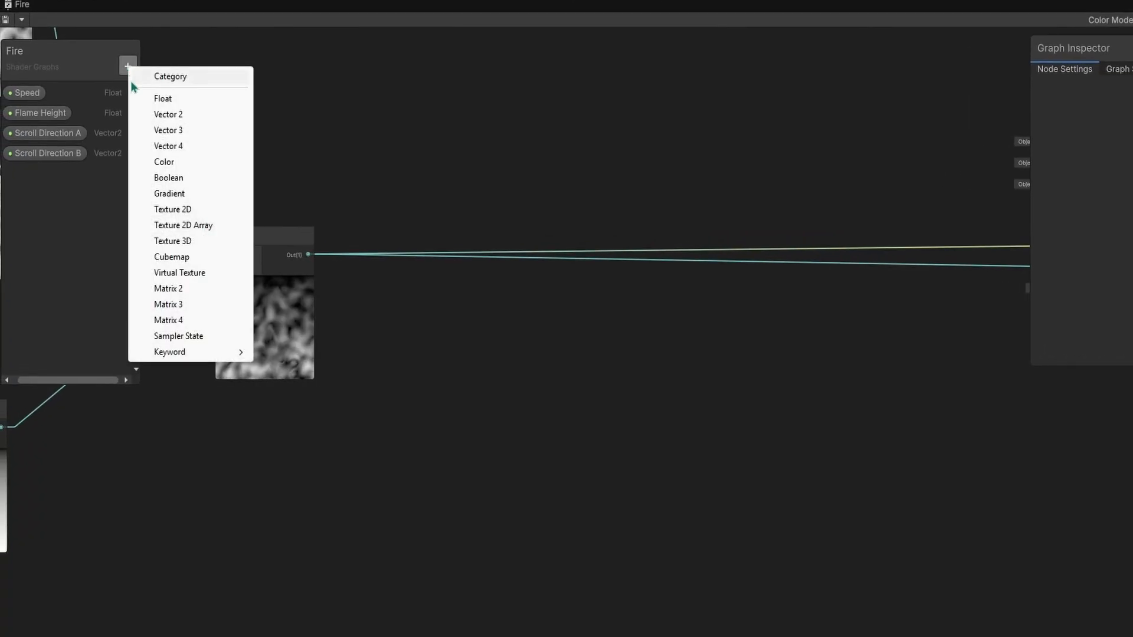
pyautogui.click(165, 162)
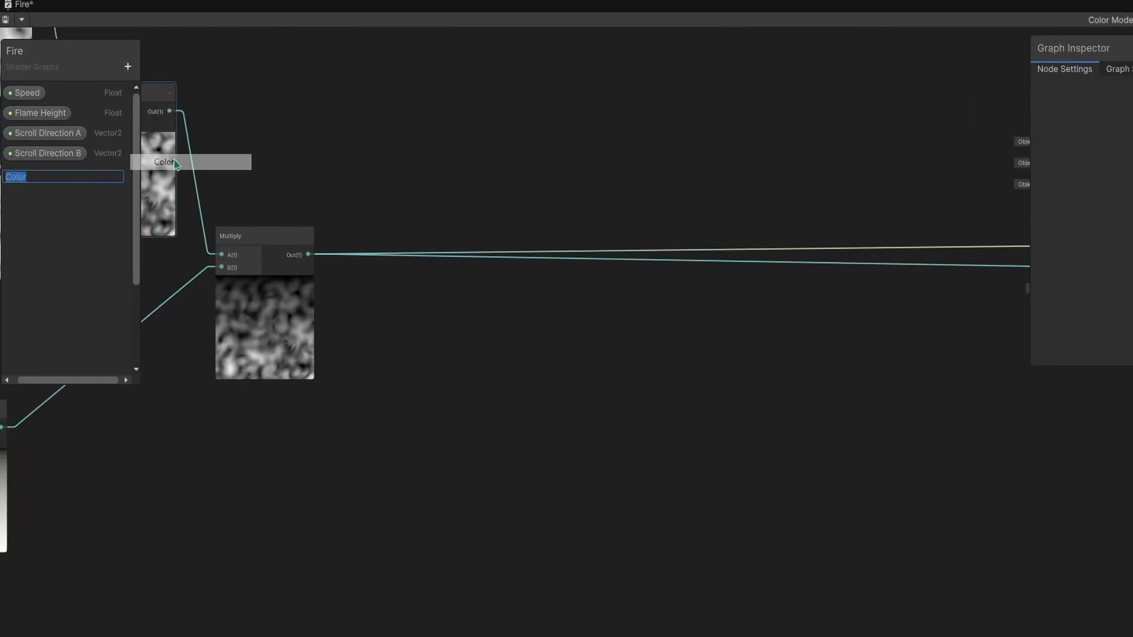
pyautogui.write('Background')
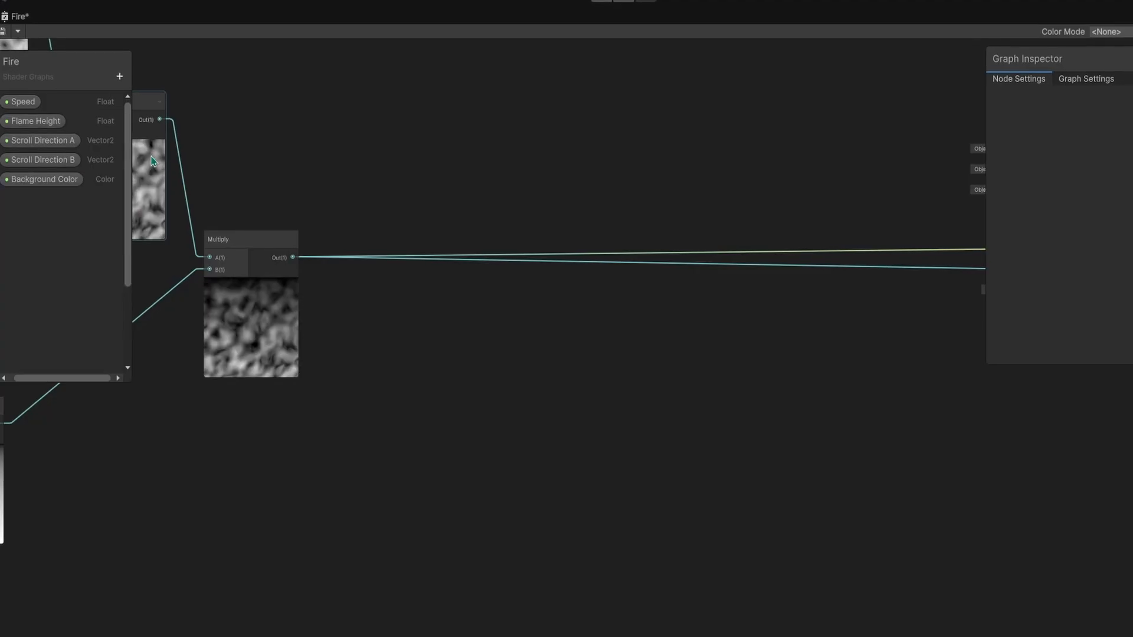
# Add two more Color properties named Base Color and Highlights Color
pyautogui.click(117, 78)
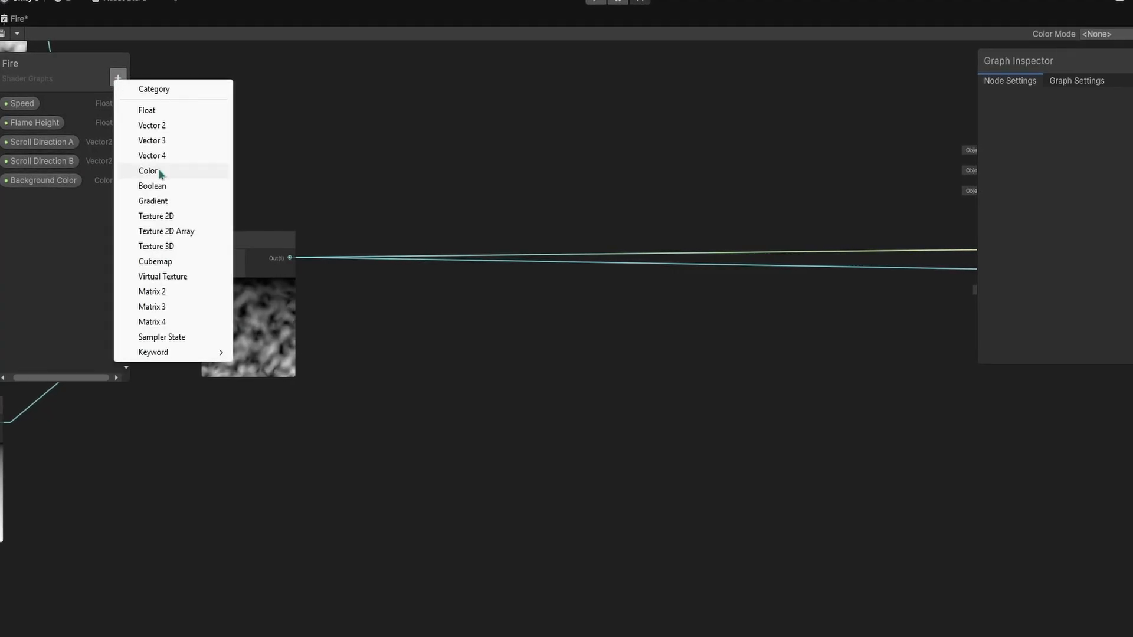
pyautogui.click(160, 174)
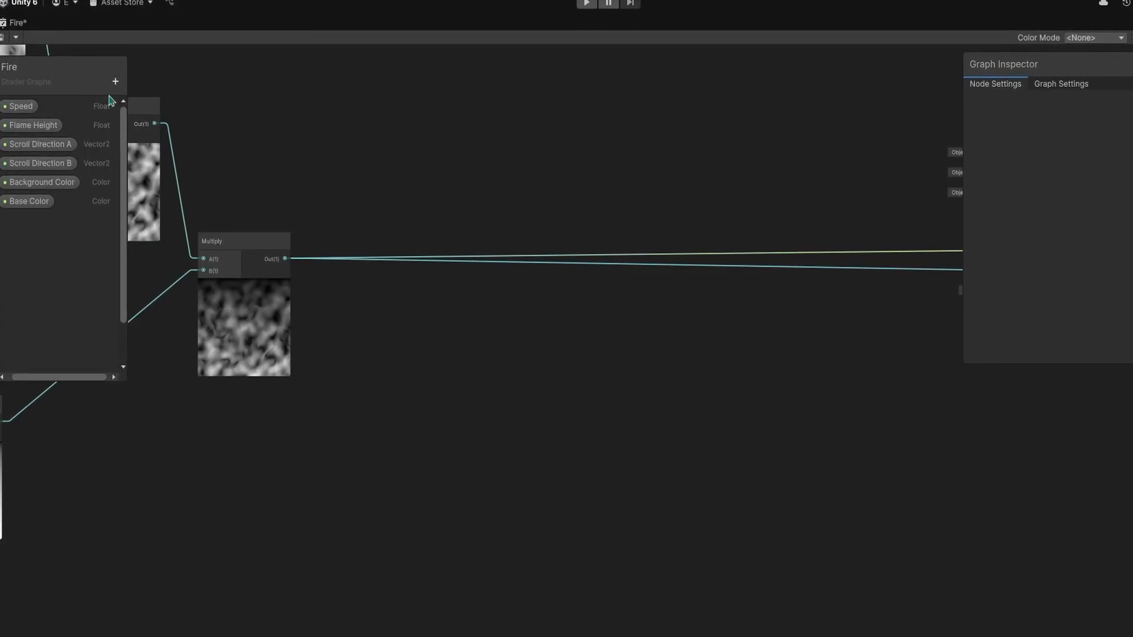
pyautogui.click(115, 82)
pyautogui.click(156, 170)
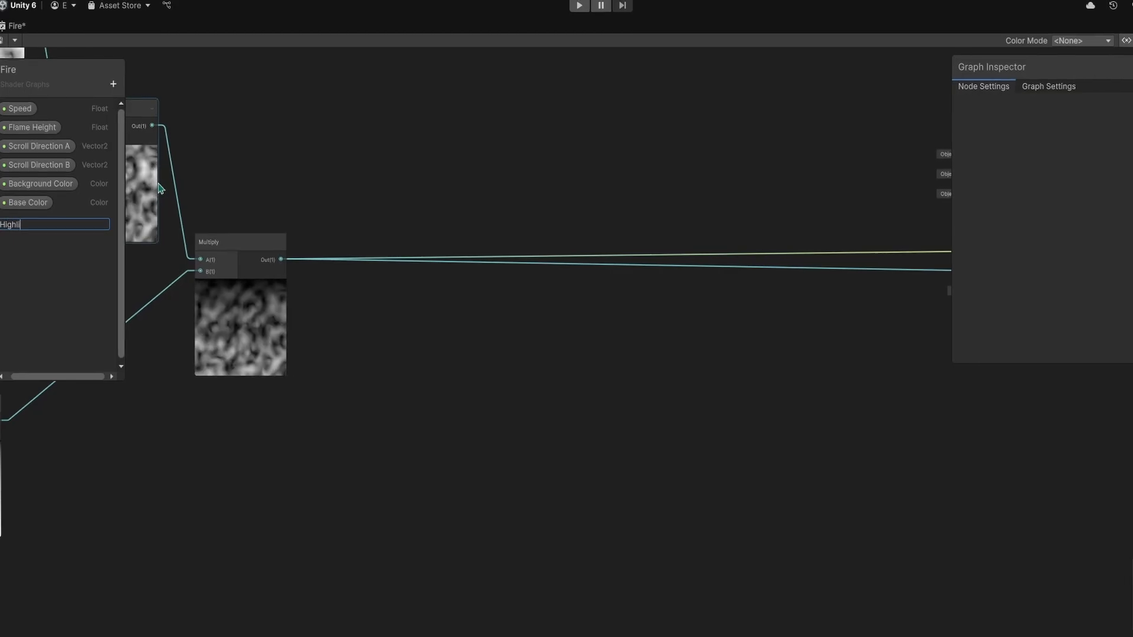
# Set the default colors to red for Background Color, orange for Base Color and yellow for Highlights Color
pyautogui.click(68, 186)
pyautogui.click(1095, 197)
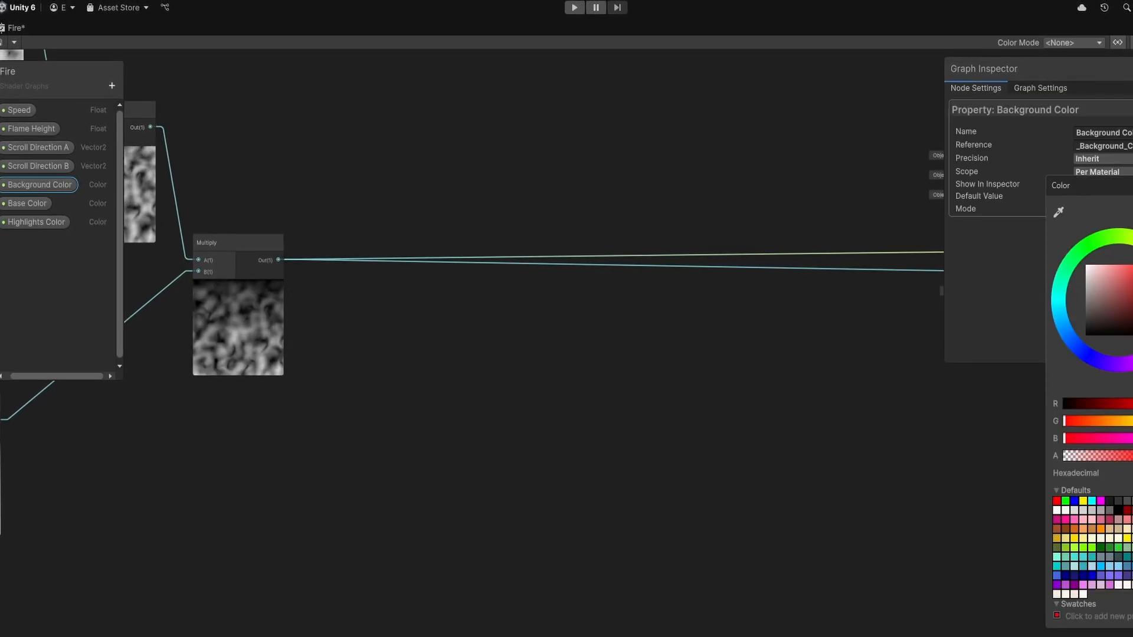
pyautogui.click(30, 204)
pyautogui.click(1090, 198)
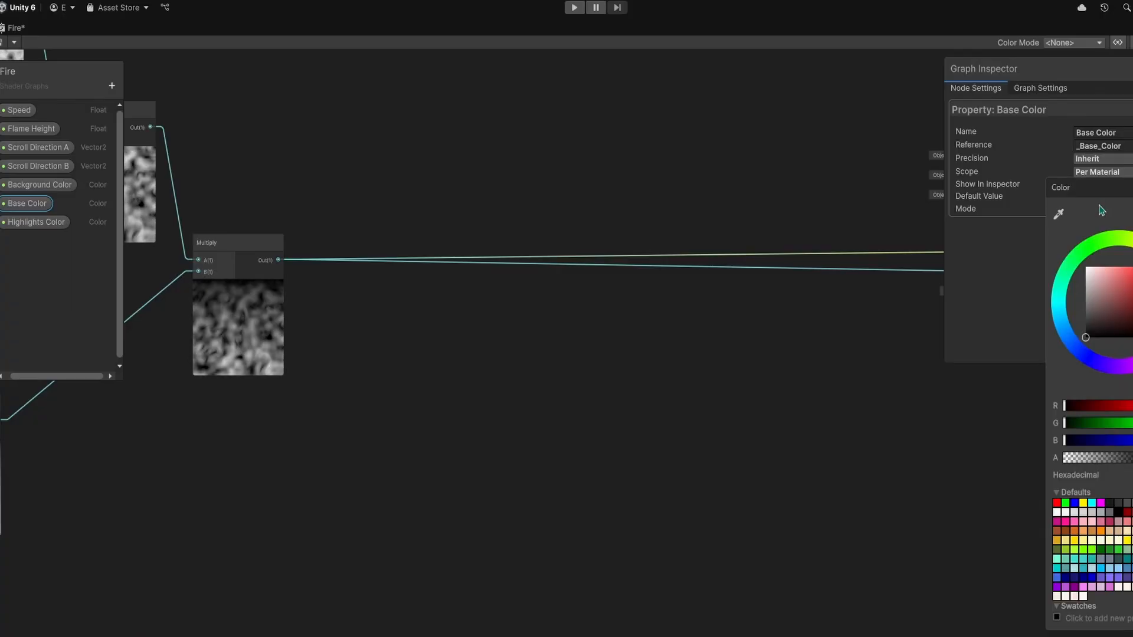
pyautogui.click(36, 222)
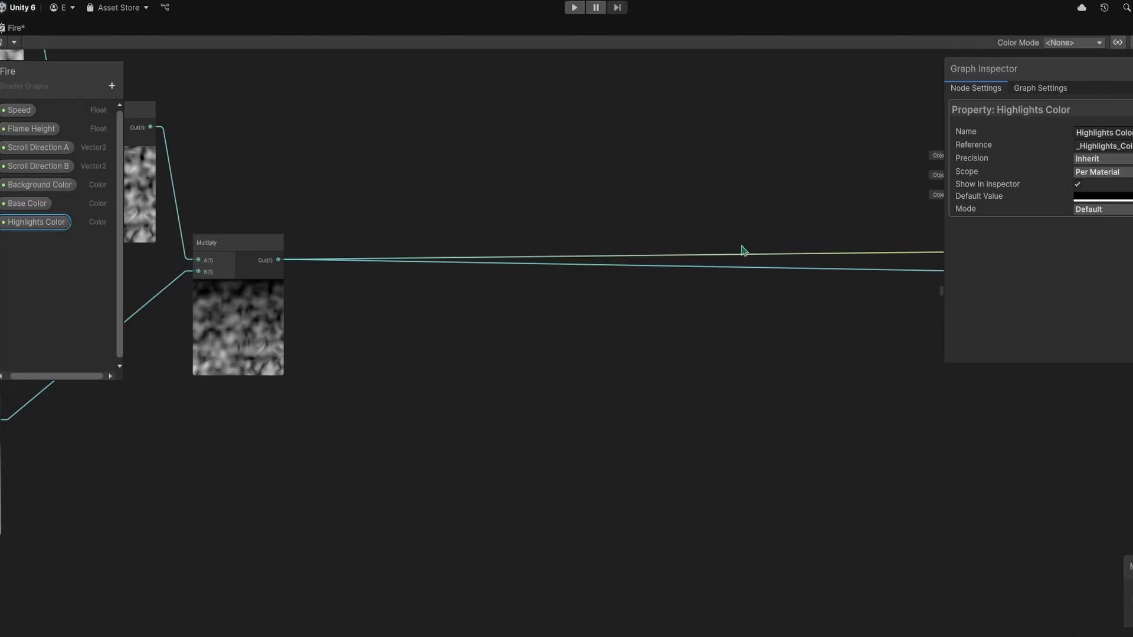
pyautogui.click(1124, 199)
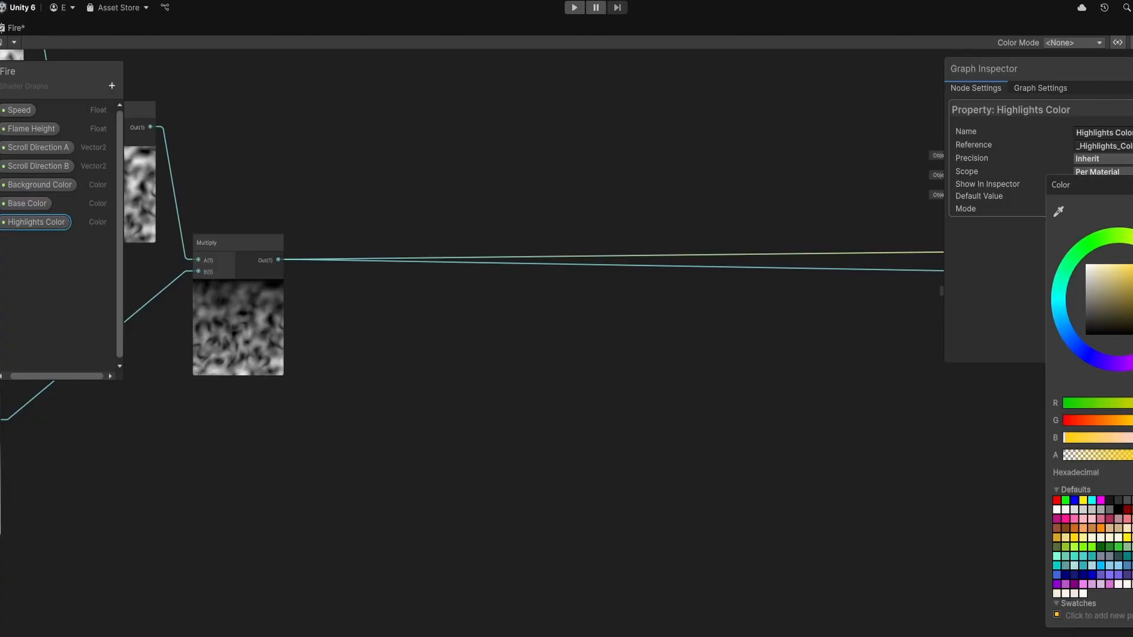
pyautogui.click(165, 295)
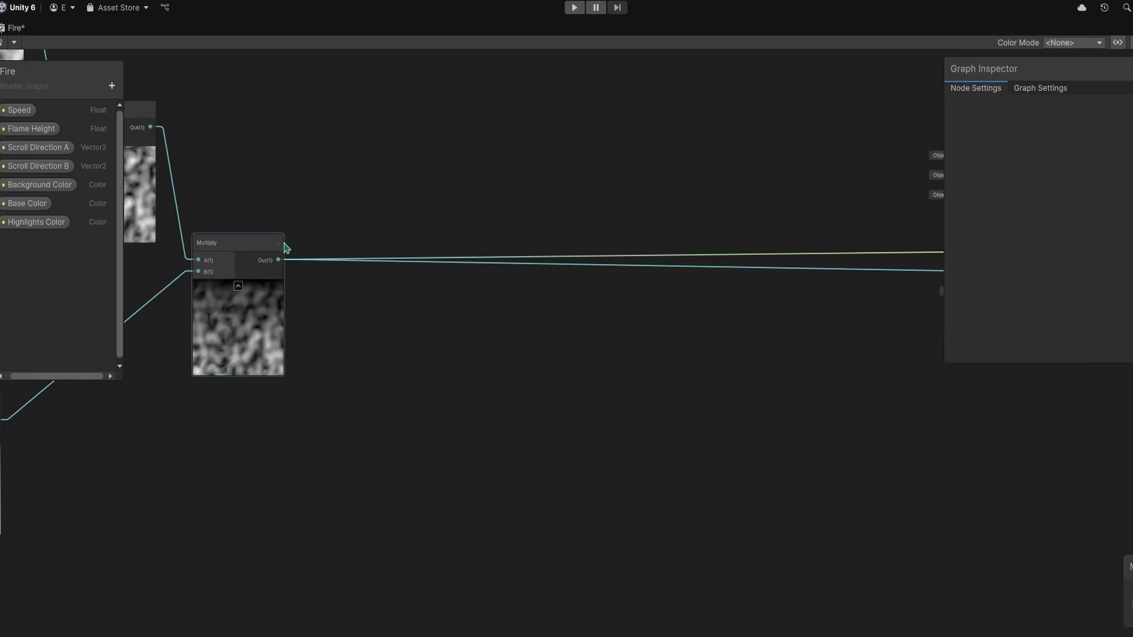
# Add a Multiply node combining the final noise Multiply output (A) with the Background Color property (B)
pyautogui.moveTo(396, 299); pyautogui.dragTo(400, 310)
pyautogui.write('n')
pyautogui.press('BackSpace')
pyautogui.write('mul')
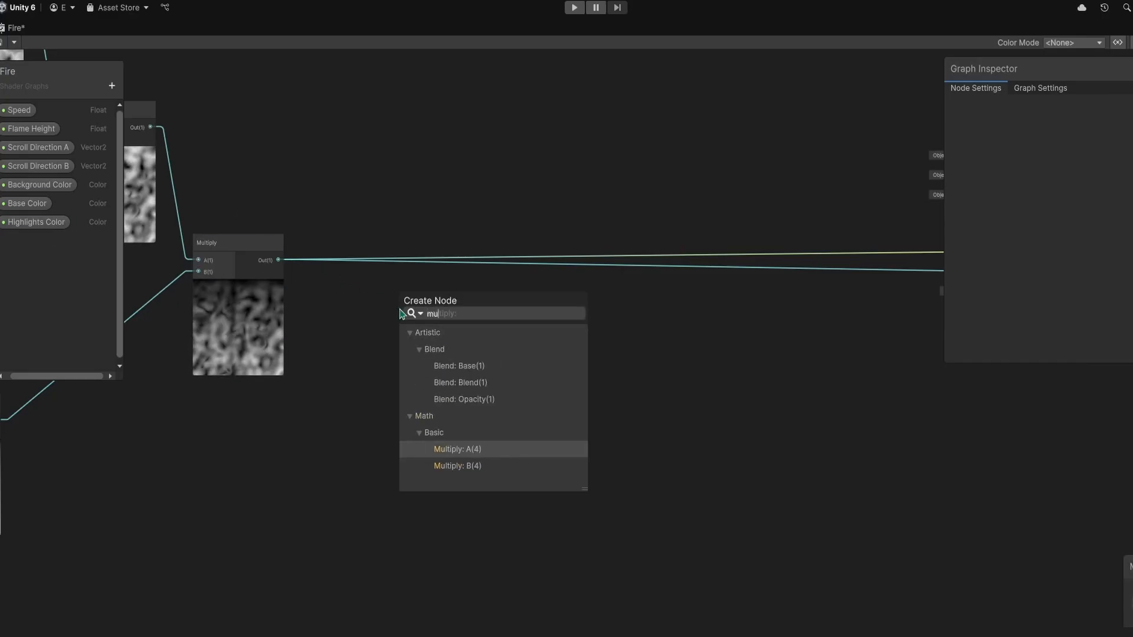
pyautogui.press('Return')
pyautogui.moveTo(40, 184); pyautogui.dragTo(282, 409)
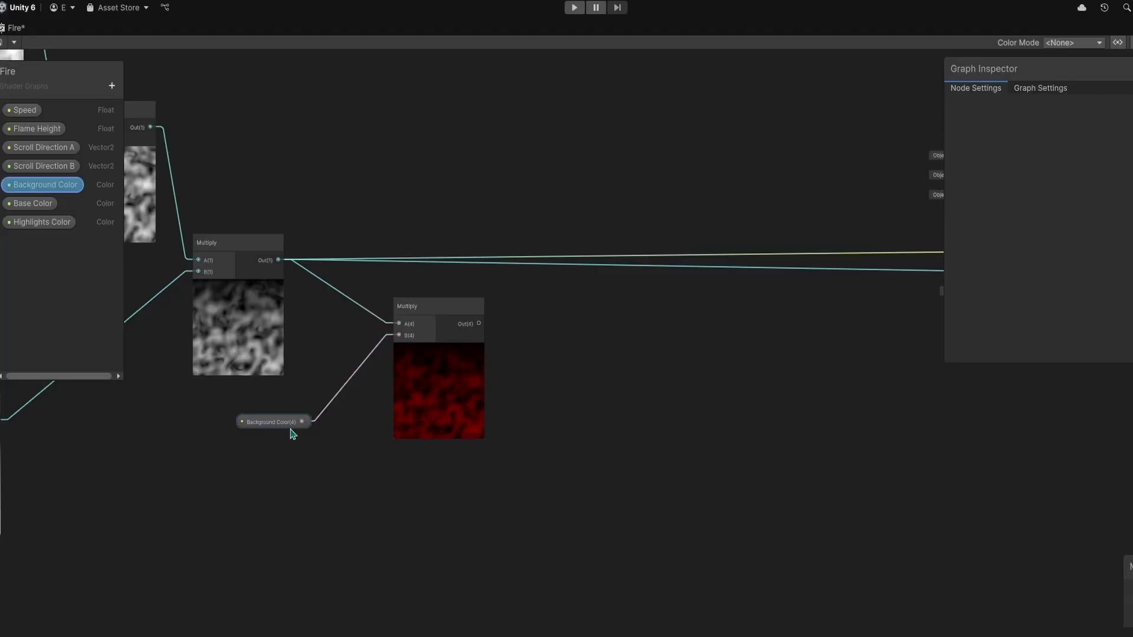
pyautogui.click(415, 442)
# Feed the final noise Multiply output into the In of a new Smoothstep node and set its Edge1 to 0.1
pyautogui.moveTo(413, 437); pyautogui.dragTo(428, 441, button='middle')
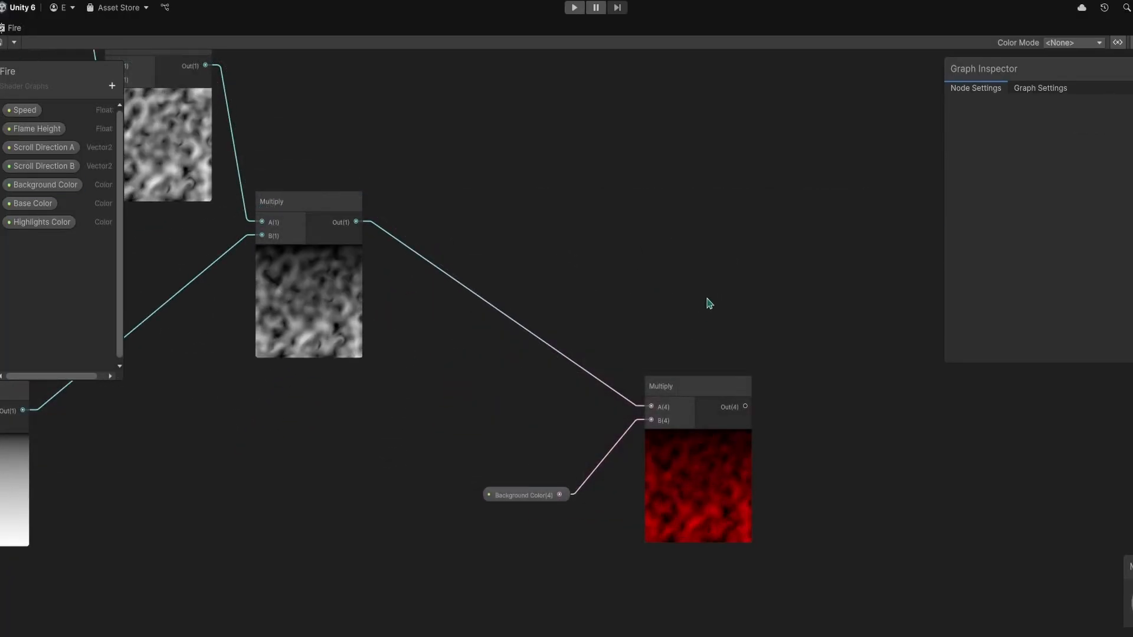
pyautogui.moveTo(357, 224); pyautogui.dragTo(610, 124)
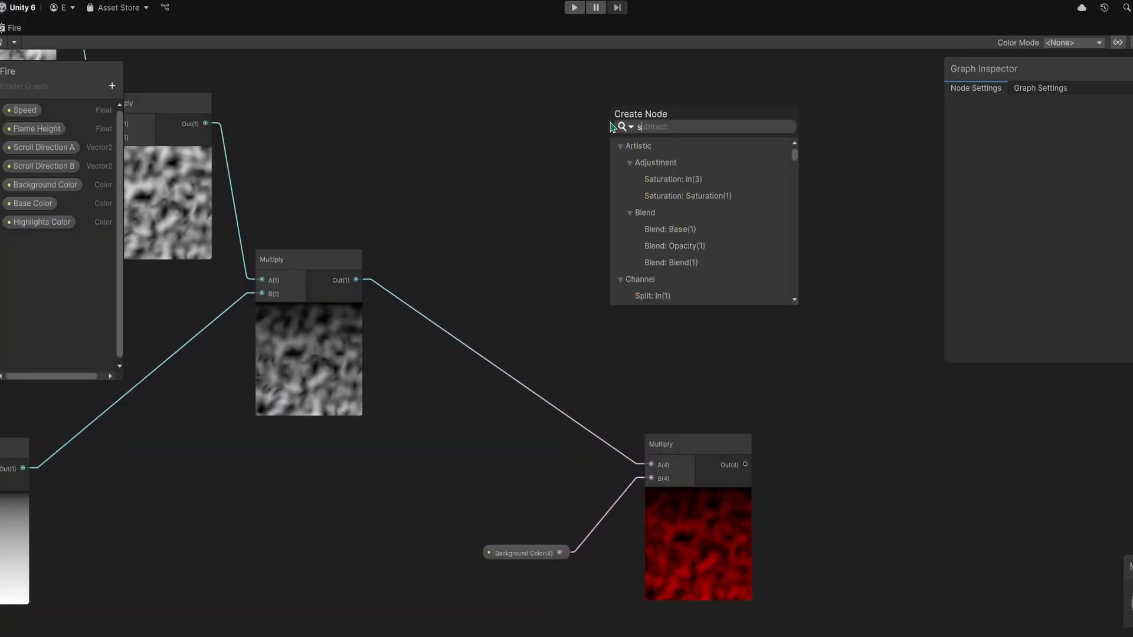
pyautogui.write('smooth')
pyautogui.press('Return')
pyautogui.moveTo(754, 196); pyautogui.dragTo(685, 225, button='middle')
pyautogui.moveTo(625, 241); pyautogui.dragTo(666, 242)
pyautogui.click(746, 217)
pyautogui.moveTo(746, 217); pyautogui.dragTo(699, 249, button='middle')
pyautogui.moveTo(491, 169); pyautogui.dragTo(495, 169)
pyautogui.click(506, 170)
pyautogui.write('0.1')
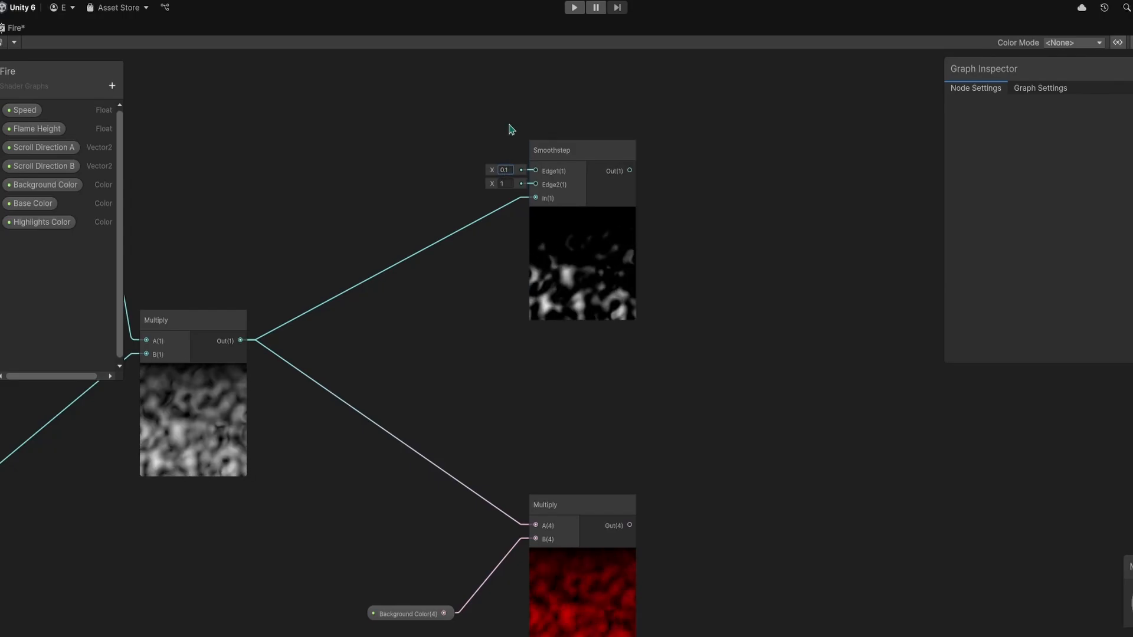
# Place the Base Color property below the Smoothstep and multiply it with the Smoothstep output in a new Multiply node
pyautogui.moveTo(33, 203); pyautogui.dragTo(605, 338)
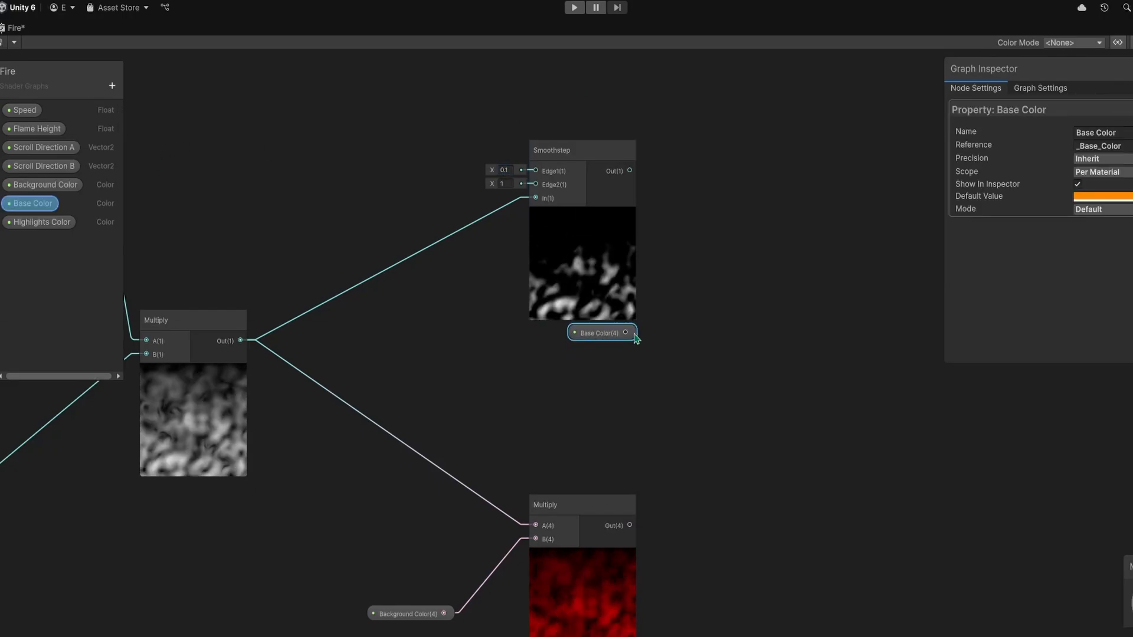
pyautogui.moveTo(679, 324); pyautogui.dragTo(650, 421, button='middle')
pyautogui.click(650, 419)
pyautogui.moveTo(627, 383); pyautogui.dragTo(517, 387, button='middle')
pyautogui.moveTo(487, 434); pyautogui.dragTo(614, 309)
pyautogui.write('mu')
pyautogui.press('Return')
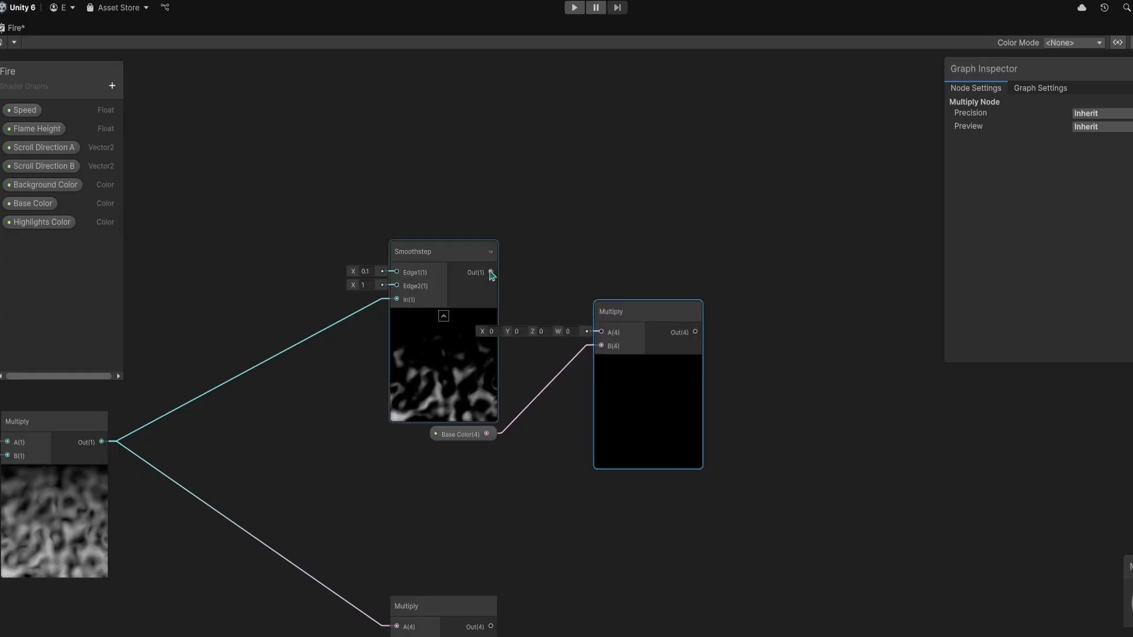
pyautogui.moveTo(492, 272); pyautogui.dragTo(643, 306)
pyautogui.click(589, 216)
# Feed the final noise Multiply output into a second Smoothstep above the first and set its Edge1 to 0.25
pyautogui.moveTo(589, 216); pyautogui.dragTo(762, 303, button='middle')
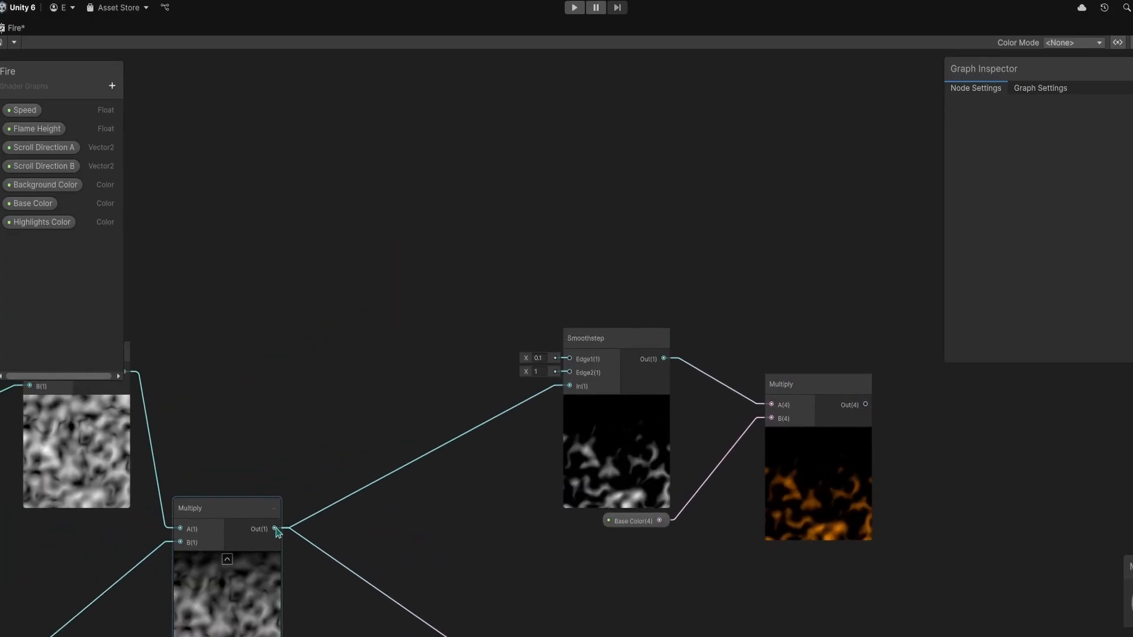
pyautogui.moveTo(275, 529); pyautogui.dragTo(521, 217)
pyautogui.write('smoot')
pyautogui.press('Down')
pyautogui.press('Return')
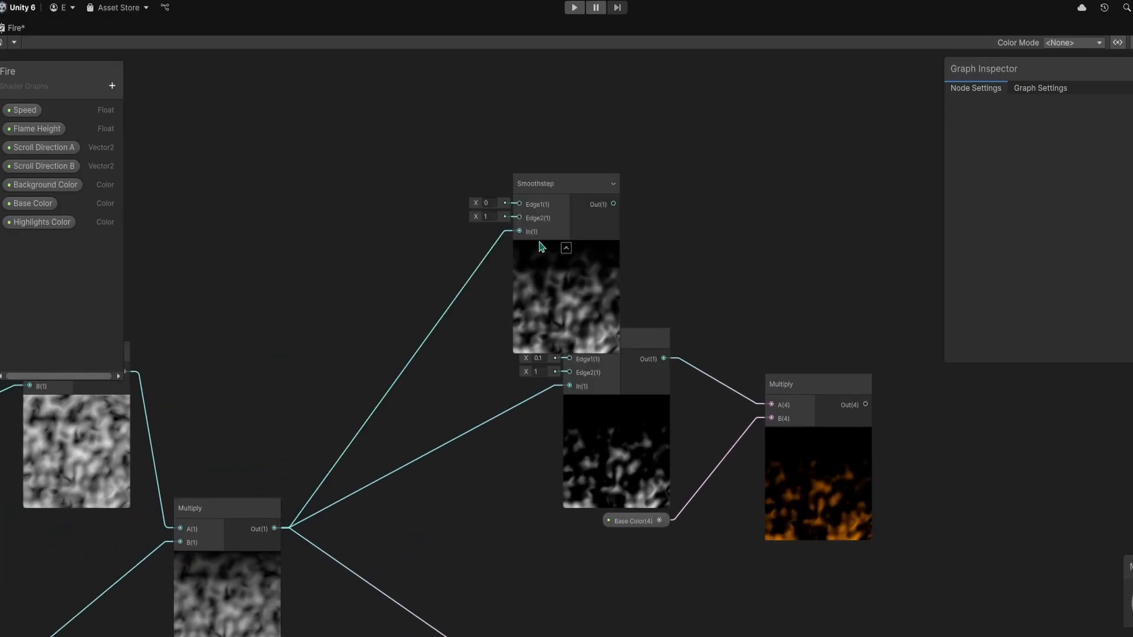
pyautogui.moveTo(558, 301); pyautogui.dragTo(607, 213)
pyautogui.click(716, 200)
pyautogui.moveTo(716, 201); pyautogui.dragTo(547, 244, button='middle')
pyautogui.click(371, 156)
pyautogui.write('0.25')
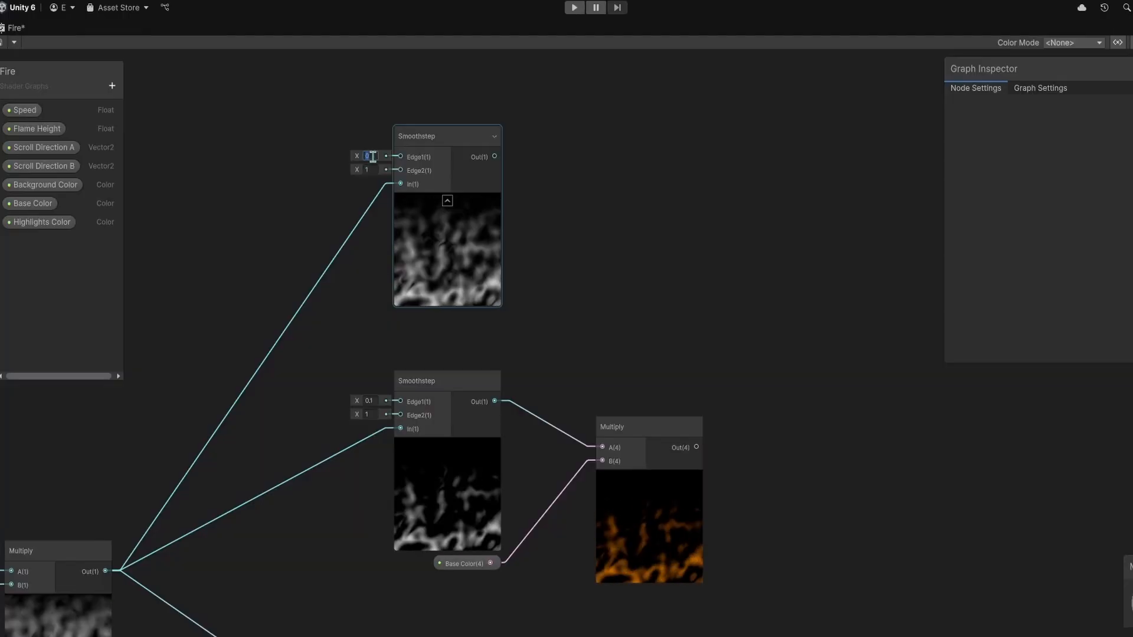
# Multiply the upper Smoothstep output with the Highlights Color property in a new Multiply node aligned above the Base Color one
pyautogui.moveTo(38, 222); pyautogui.dragTo(584, 255)
pyautogui.write('mul')
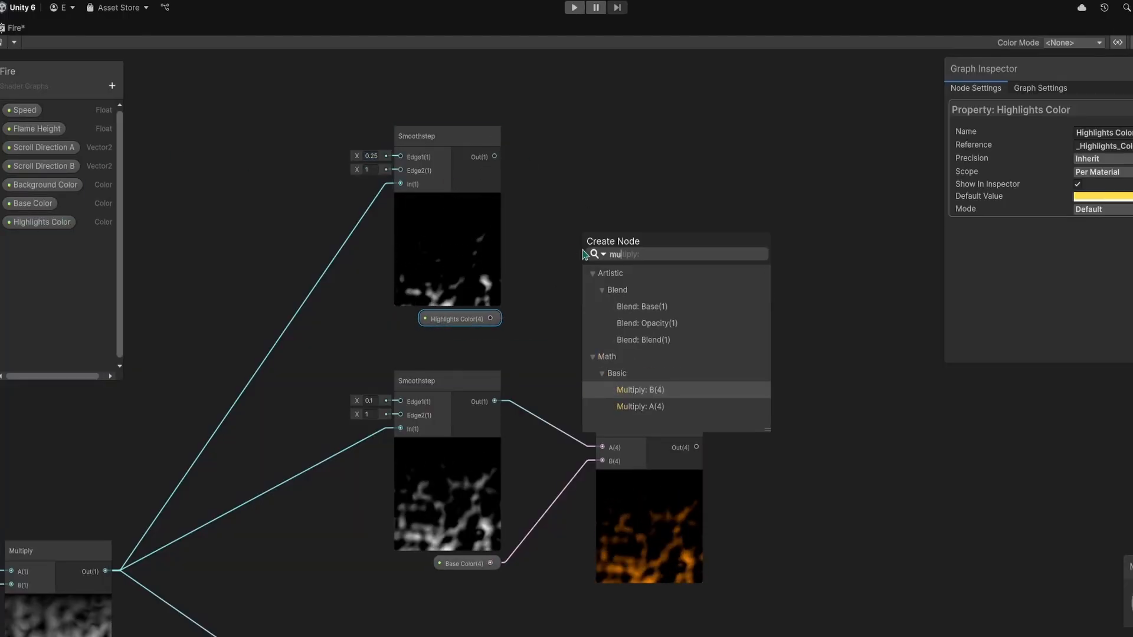
pyautogui.press('Return')
pyautogui.moveTo(495, 156); pyautogui.dragTo(582, 252)
pyautogui.moveTo(626, 349); pyautogui.dragTo(648, 289)
pyautogui.click(802, 410)
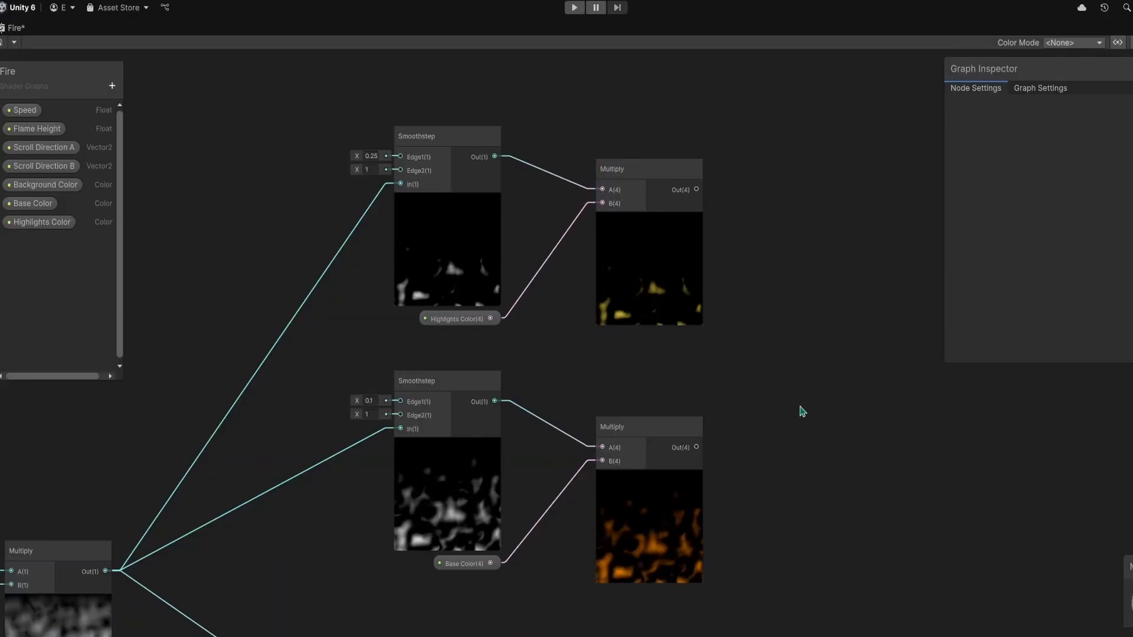
# Add an Add node summing the Base Color Multiply (A) and the Background Color Multiply (B)
pyautogui.scroll(-2, 794, 437)
pyautogui.moveTo(746, 531); pyautogui.dragTo(584, 356, button='middle')
pyautogui.write('add')
pyautogui.moveTo(412, 493); pyautogui.dragTo(630, 388)
pyautogui.press('Return')
pyautogui.moveTo(560, 271); pyautogui.dragTo(647, 398)
pyautogui.click(696, 345)
# Add a second Add node summing the Highlights Color Multiply (A) and the output of the existing Add node (B)
pyautogui.moveTo(696, 345); pyautogui.dragTo(543, 368, button='middle')
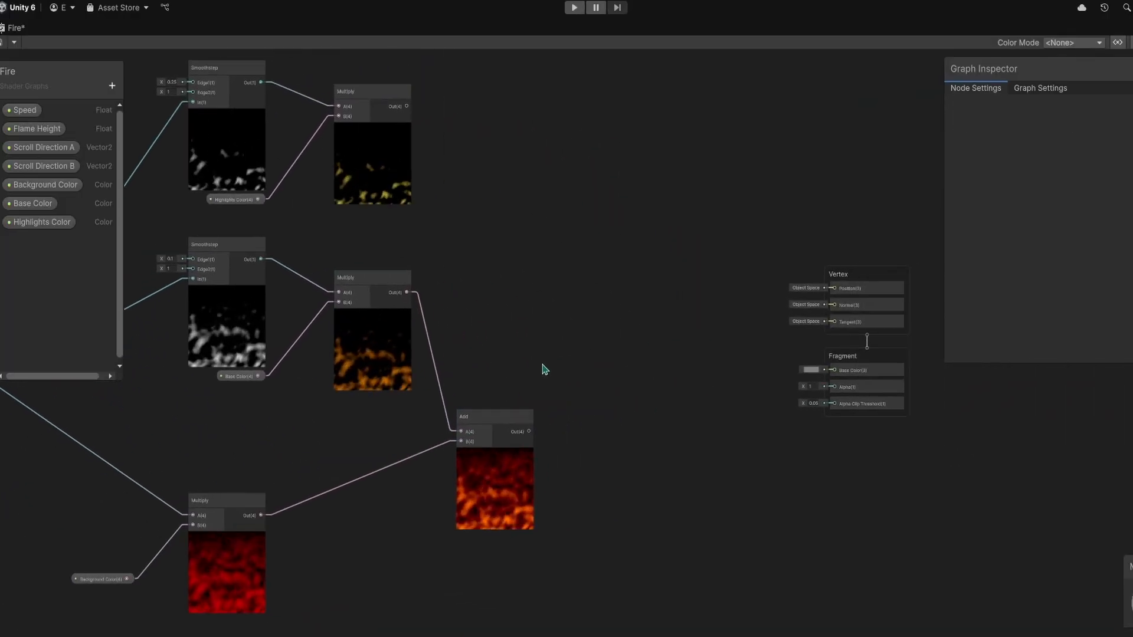
pyautogui.moveTo(407, 108); pyautogui.dragTo(566, 288)
pyautogui.write('add')
pyautogui.press('Return')
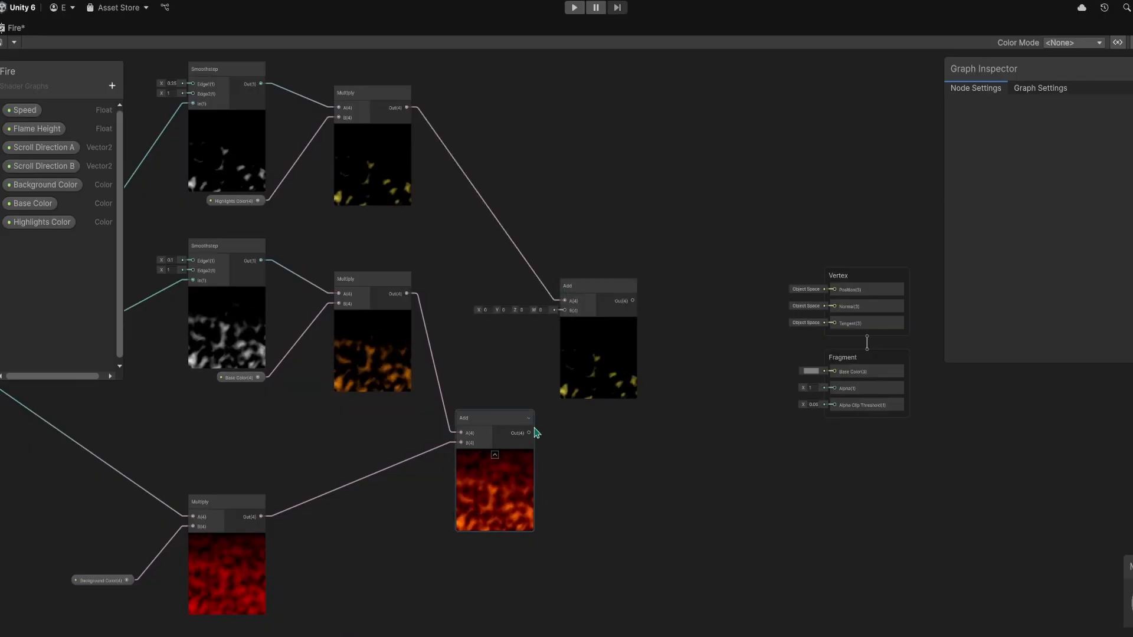
pyautogui.moveTo(529, 432); pyautogui.dragTo(565, 311)
# Create a Float property named Brightness and place it in the graph just below the final Add node
pyautogui.moveTo(726, 374); pyautogui.dragTo(536, 347, button='middle')
pyautogui.scroll(1, 442, 299)
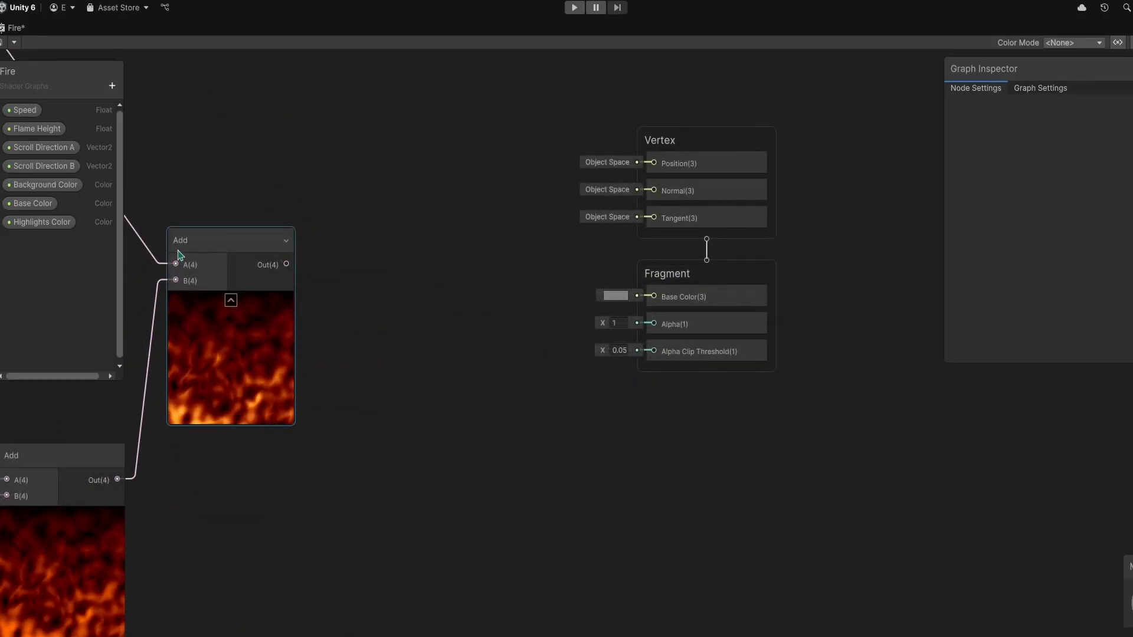
pyautogui.click(112, 86)
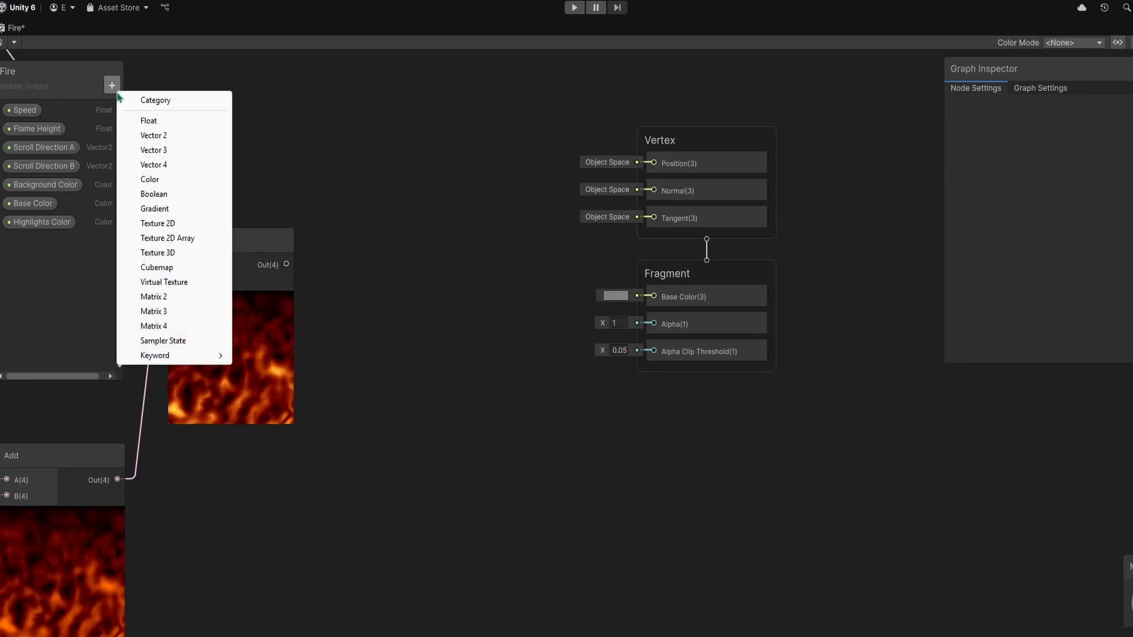
pyautogui.click(207, 127)
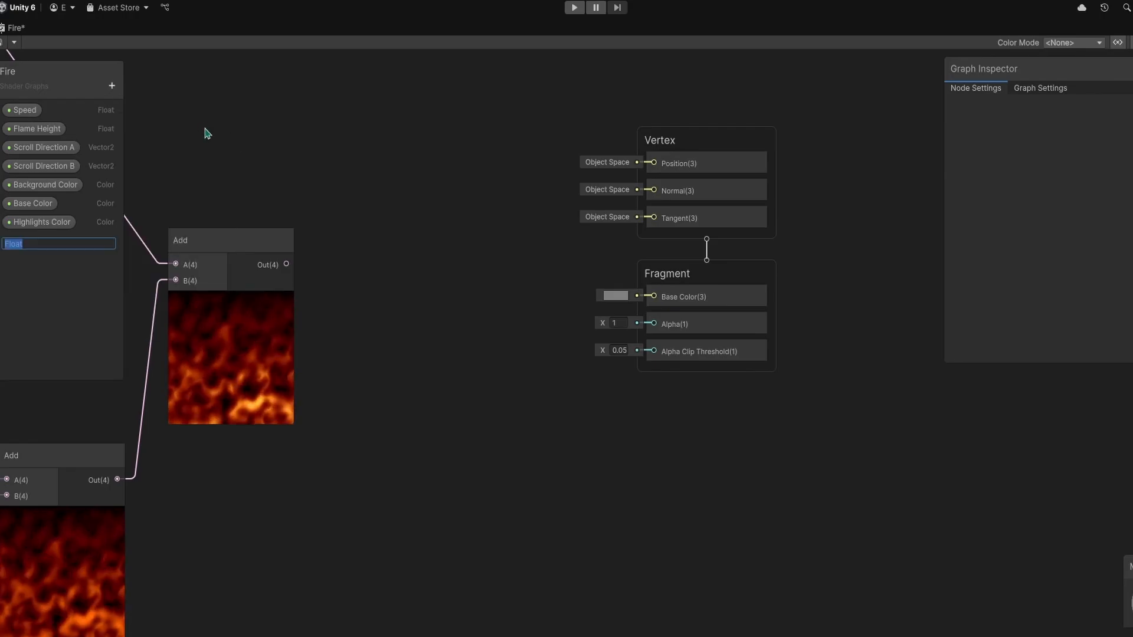
pyautogui.moveTo(32, 242); pyautogui.dragTo(269, 456)
pyautogui.moveTo(288, 466); pyautogui.dragTo(236, 443)
# Multiply the final Add output with Brightness in a new Multiply node and set the Brightness default value to 2
pyautogui.press('space')
pyautogui.write('multiply')
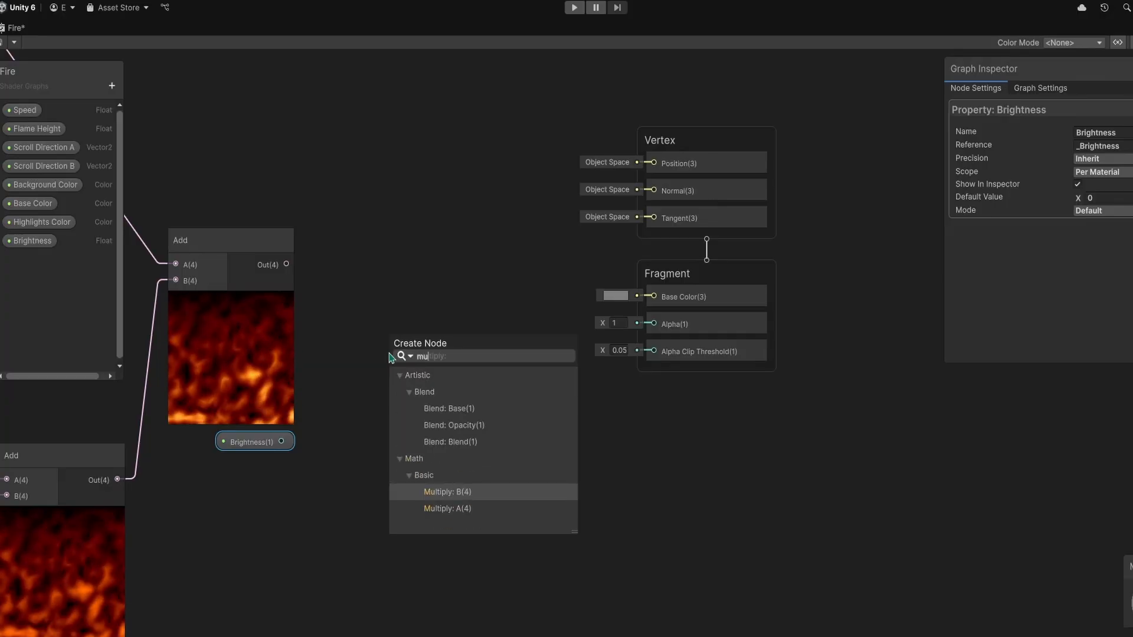
pyautogui.press('Return')
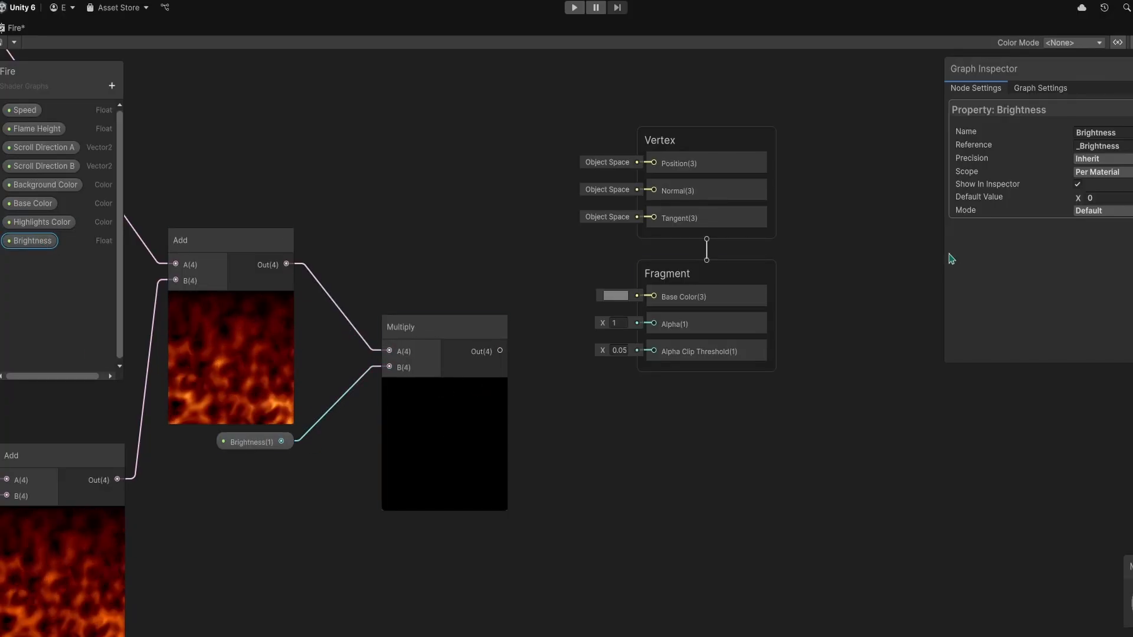
pyautogui.write('2')
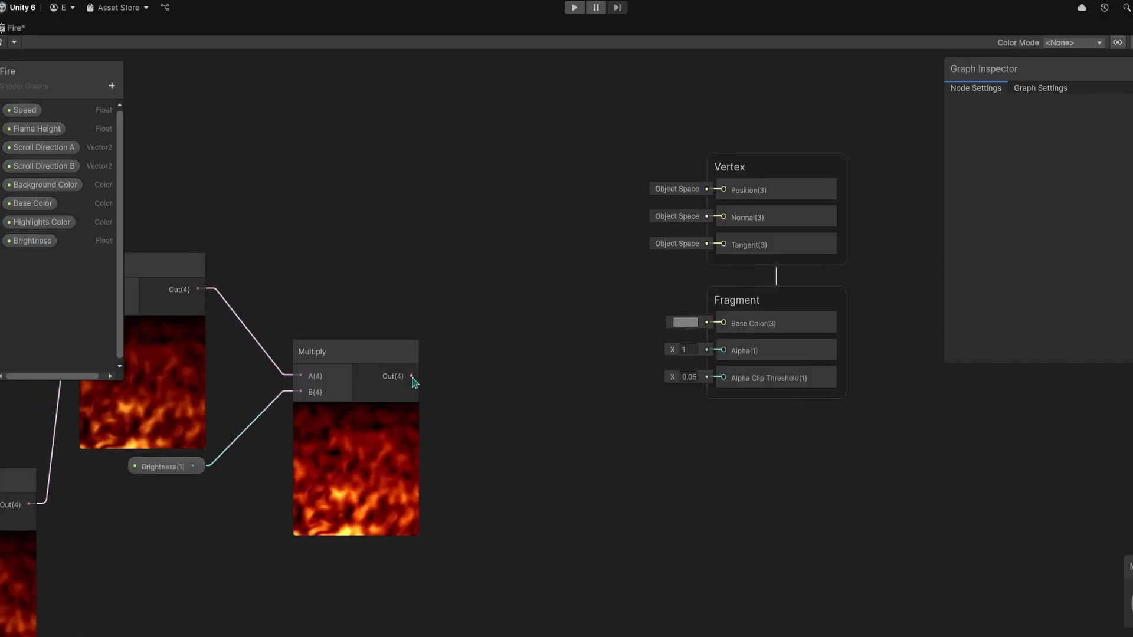
# Split the brightness Multiply output, connect the Split's A channel to Fragment Alpha, and connect the Multiply to Fragment Base Color
pyautogui.moveTo(412, 376); pyautogui.dragTo(490, 355)
pyautogui.write('split')
pyautogui.press('Return')
pyautogui.moveTo(543, 412); pyautogui.dragTo(723, 350)
pyautogui.moveTo(524, 349); pyautogui.dragTo(523, 416)
pyautogui.moveTo(412, 376); pyautogui.dragTo(700, 324)
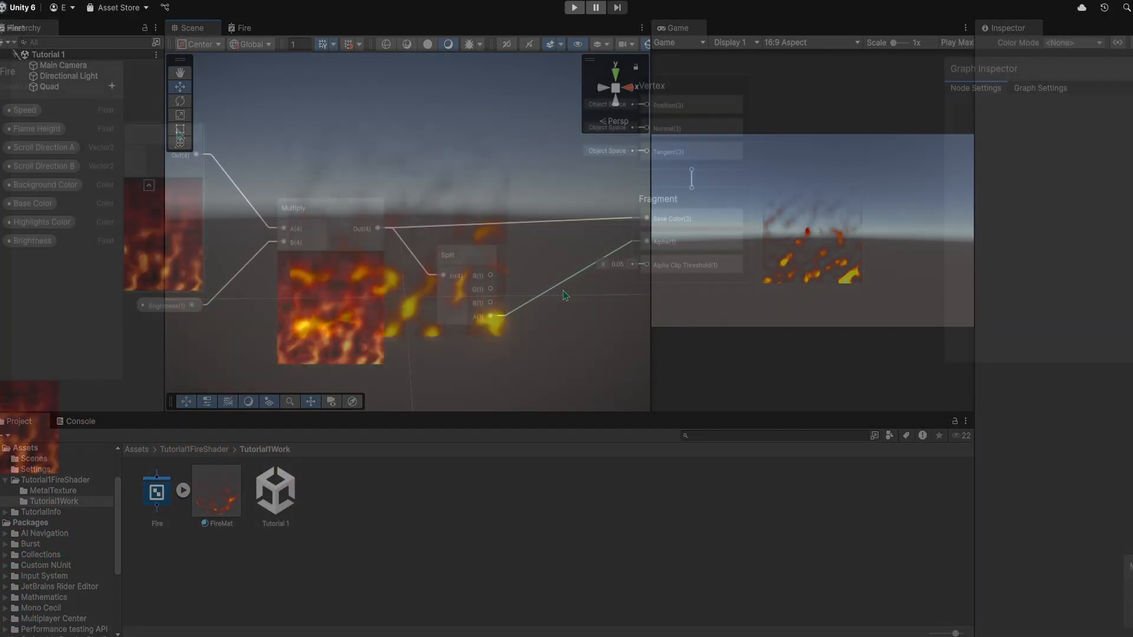
# Create two Float properties named Alpha and Alpha Clip Threshold
pyautogui.click(112, 85)
pyautogui.click(142, 120)
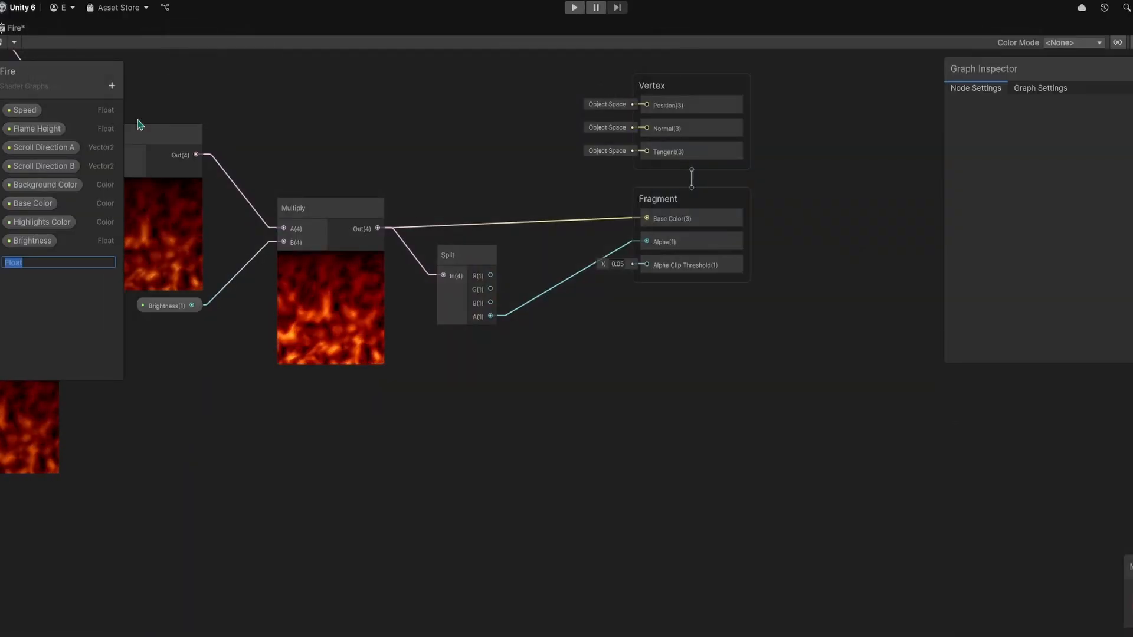
pyautogui.click(112, 85)
pyautogui.click(141, 118)
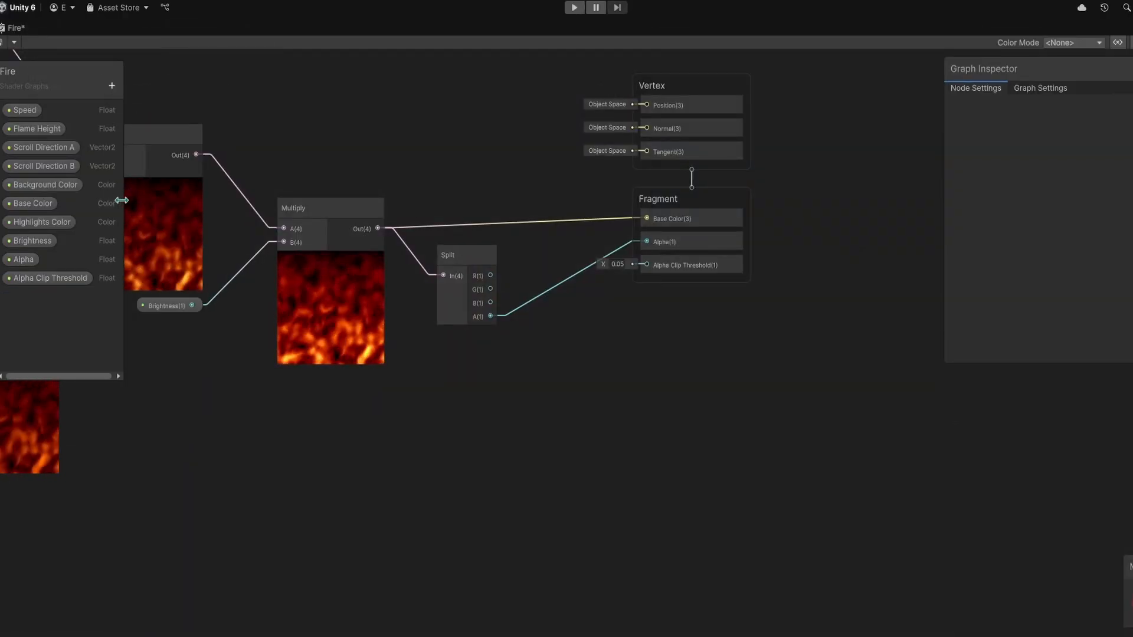
# Set the default value of the Alpha Clip Threshold property to 0.1
pyautogui.click(117, 261)
pyautogui.click(84, 277)
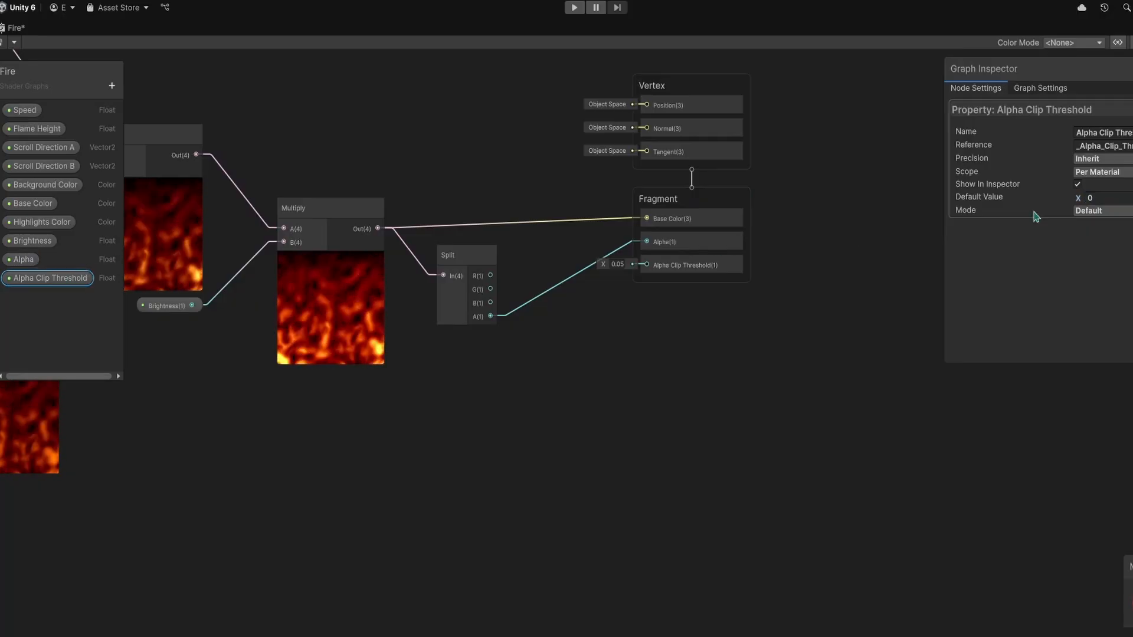
pyautogui.click(1113, 197)
pyautogui.write('0.1')
# Move the output stack farther from the Split node and multiply the Split's A channel with the Alpha property in a new Multiply node
pyautogui.moveTo(352, 392); pyautogui.dragTo(215, 390, button='middle')
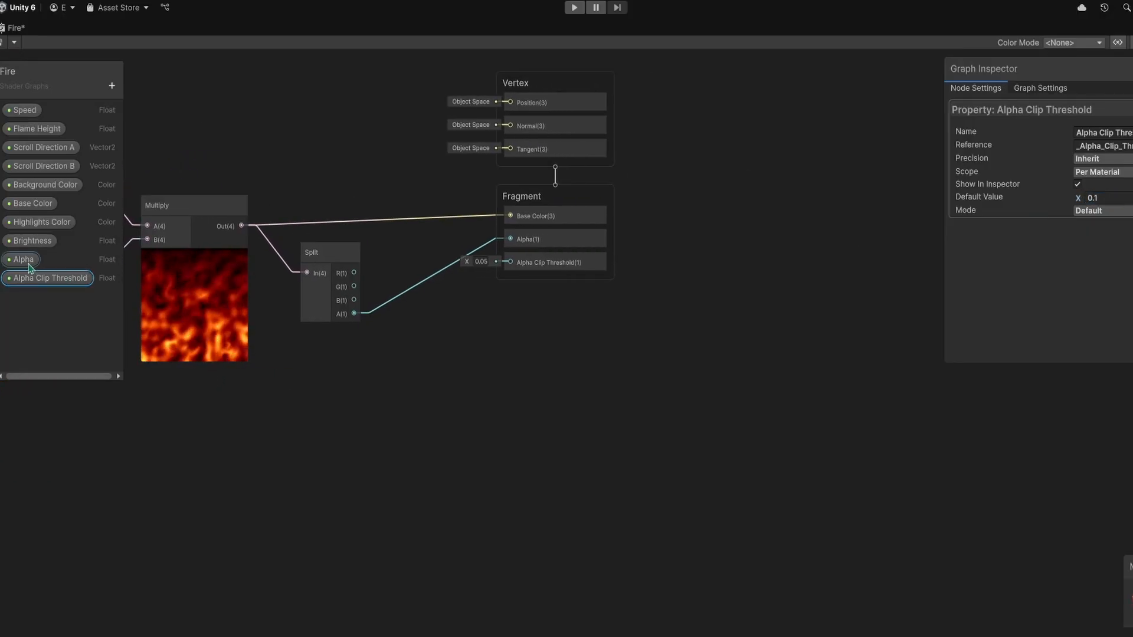
pyautogui.moveTo(588, 244); pyautogui.dragTo(889, 235)
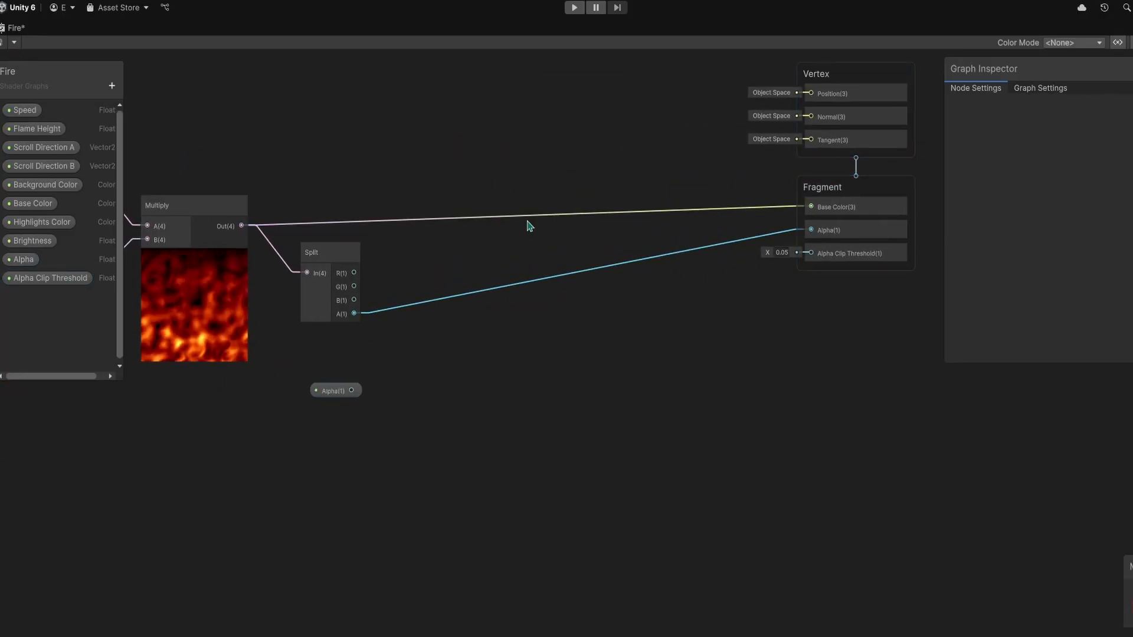
pyautogui.press('space')
pyautogui.write('j')
pyautogui.press('BackSpace')
pyautogui.write('mul')
pyautogui.press('Return')
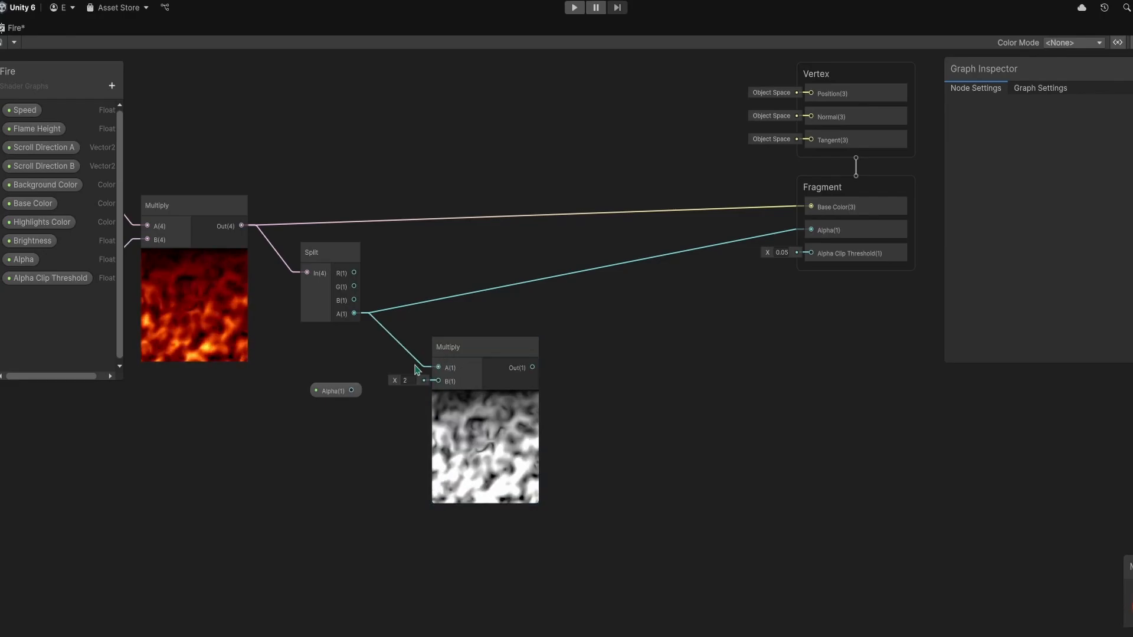
pyautogui.moveTo(352, 390); pyautogui.dragTo(441, 381)
# Connect the alpha Multiply output to Fragment Alpha and move that Multiply node slightly up
pyautogui.moveTo(579, 362); pyautogui.dragTo(349, 406, button='middle')
pyautogui.moveTo(302, 411); pyautogui.dragTo(581, 273)
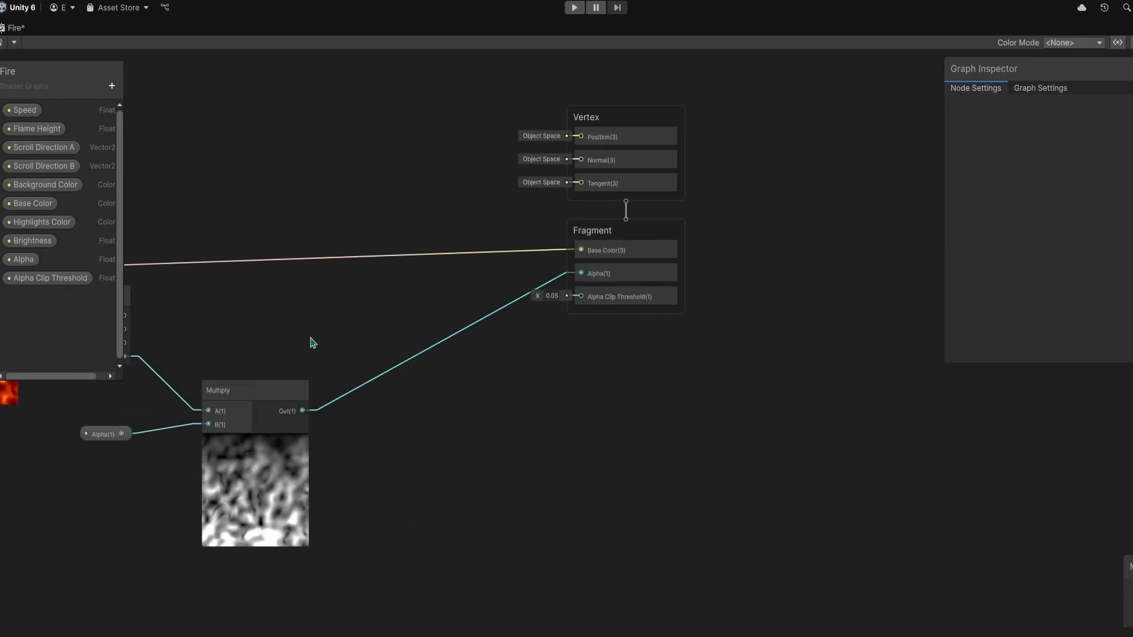
pyautogui.moveTo(310, 338); pyautogui.dragTo(427, 313, button='middle')
pyautogui.moveTo(370, 382); pyautogui.dragTo(370, 342)
pyautogui.click(509, 377)
# Lower the Alpha property node and multiply Alpha (A) with Alpha Clip Threshold (B) in a new Multiply node with its preview collapsed
pyautogui.moveTo(493, 385); pyautogui.dragTo(580, 266, button='middle')
pyautogui.moveTo(290, 330); pyautogui.dragTo(290, 275, button='middle')
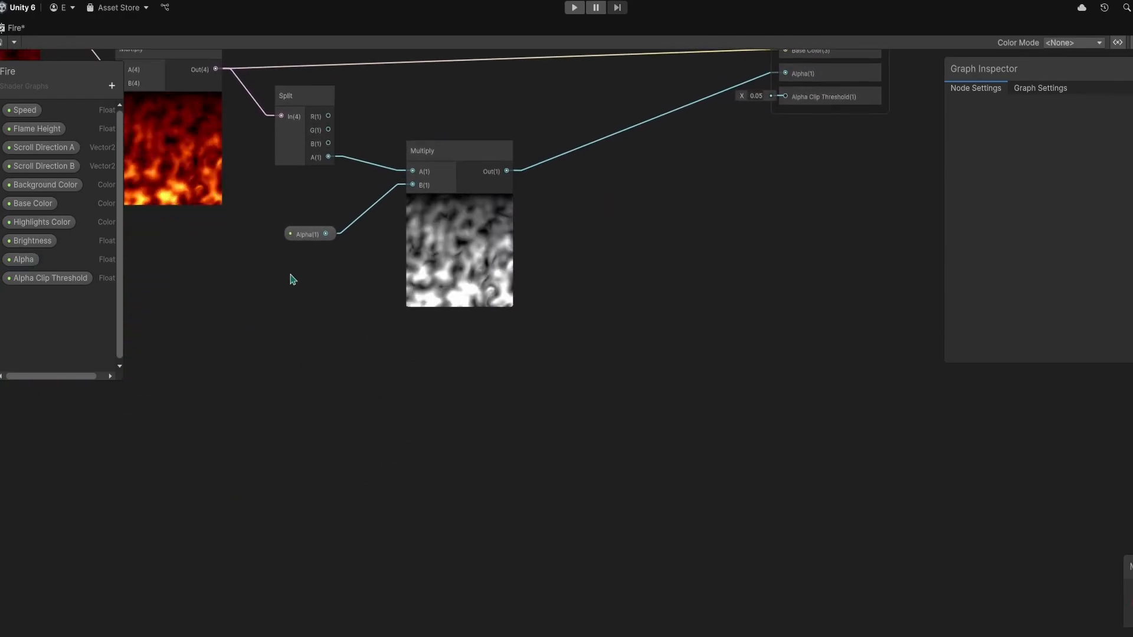
pyautogui.moveTo(320, 235); pyautogui.dragTo(311, 331)
pyautogui.click(317, 342)
pyautogui.moveTo(56, 278); pyautogui.dragTo(482, 438)
pyautogui.write('mu')
pyautogui.press('Return')
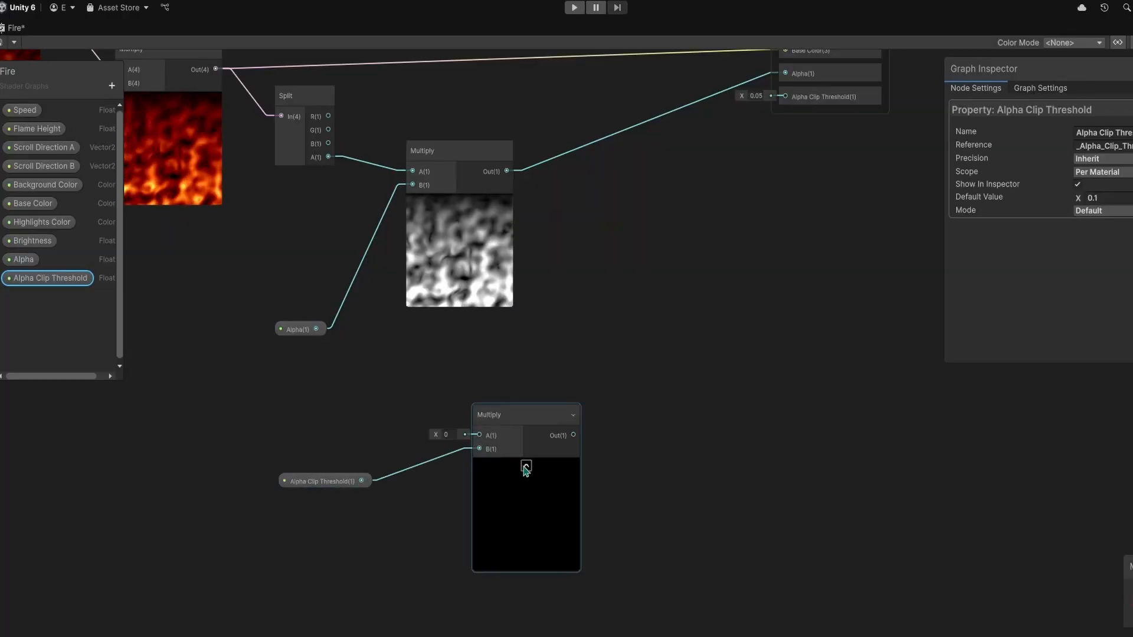
pyautogui.click(505, 462)
pyautogui.click(506, 463)
pyautogui.click(525, 462)
# Reposition the collapsed Multiply node, connect its output to Fragment Alpha Clip Threshold, and save the graph
pyautogui.moveTo(650, 442); pyautogui.dragTo(461, 571, button='middle')
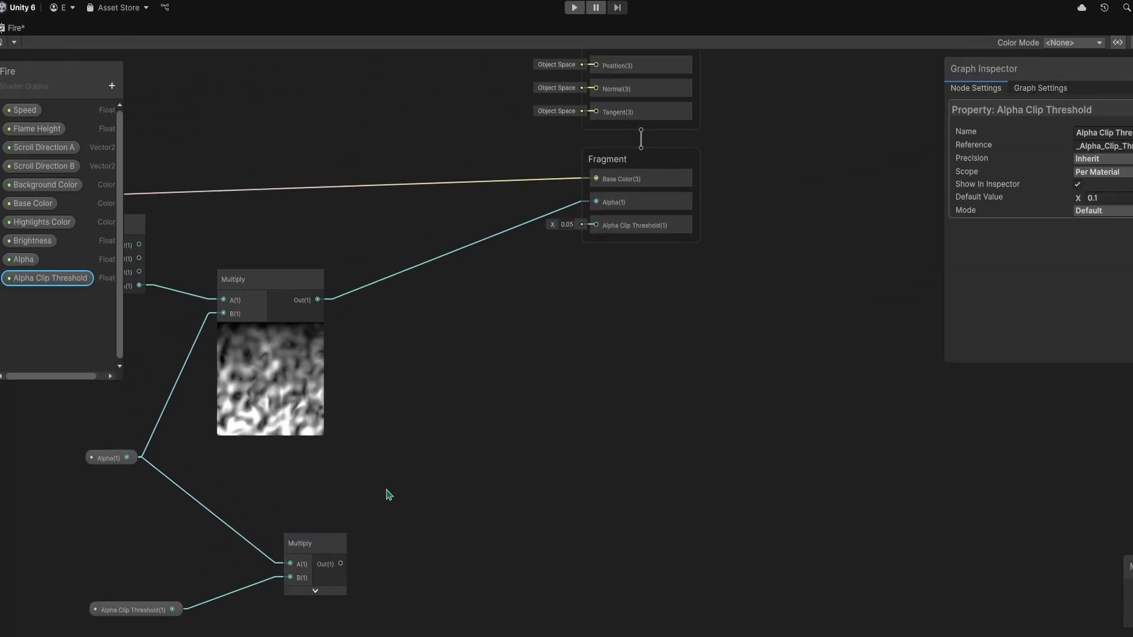
pyautogui.moveTo(318, 549); pyautogui.dragTo(293, 504)
pyautogui.click(416, 463)
pyautogui.moveTo(371, 475); pyautogui.dragTo(324, 514, button='middle')
pyautogui.moveTo(276, 558); pyautogui.dragTo(551, 263)
pyautogui.moveTo(430, 319); pyautogui.dragTo(559, 373, button='middle')
pyautogui.hotkey('ctrl', 's')
# Insert a Maximum node between the brightness Multiply and Fragment Base Color, placed above the alpha Multiply, and save the graph
pyautogui.moveTo(399, 299); pyautogui.dragTo(501, 346, button='middle')
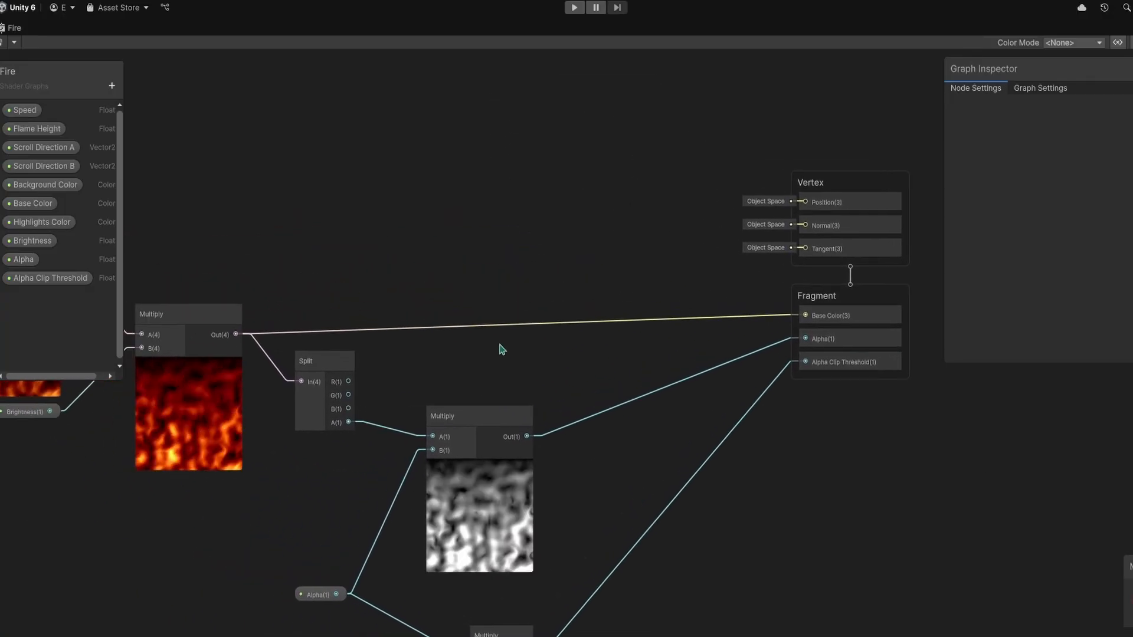
pyautogui.moveTo(236, 334); pyautogui.dragTo(444, 274)
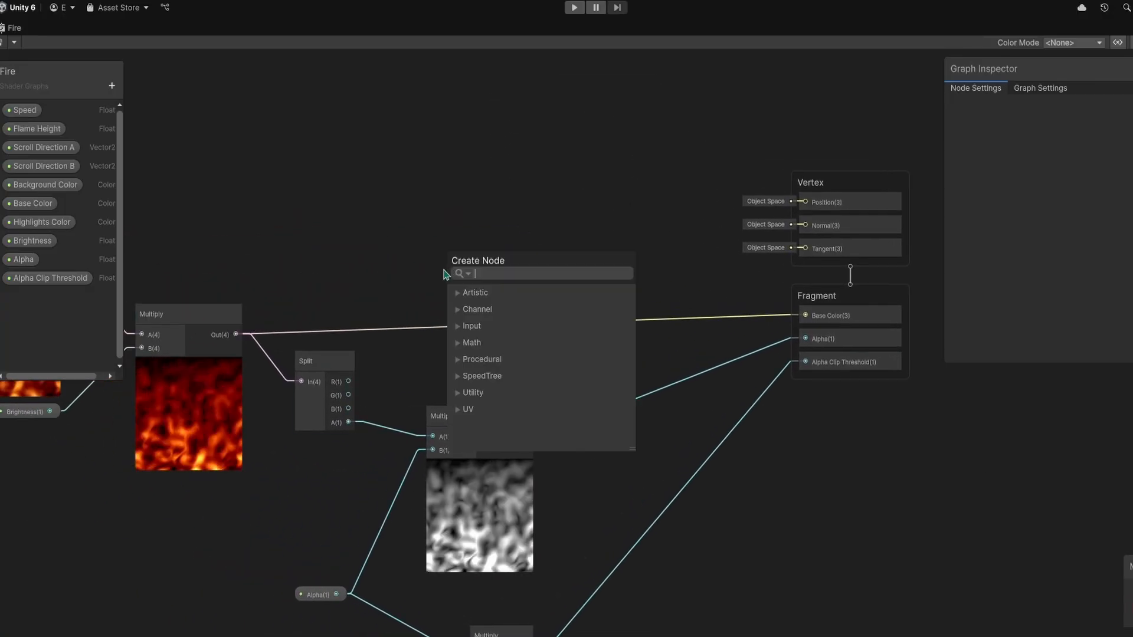
pyautogui.write('max')
pyautogui.press('Return')
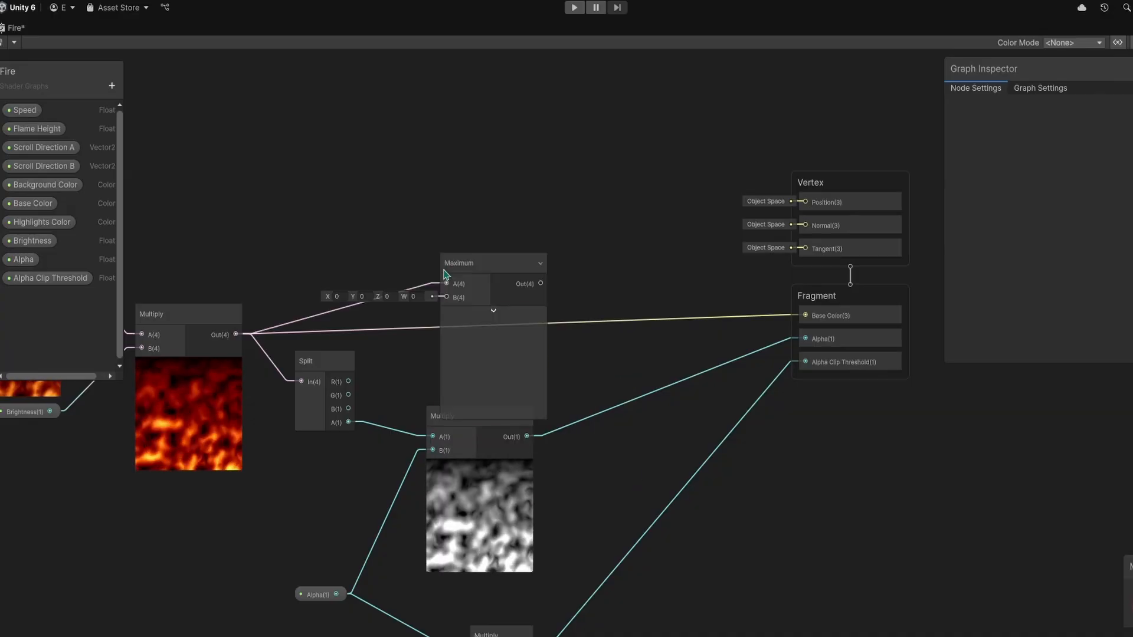
pyautogui.moveTo(484, 272); pyautogui.dragTo(805, 316)
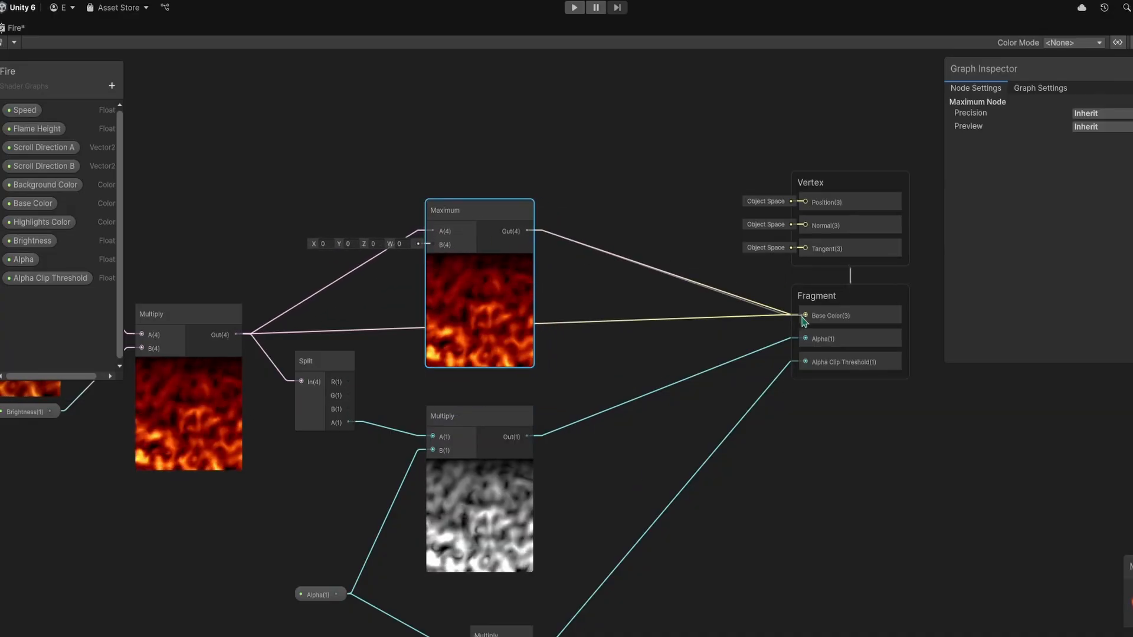
pyautogui.click(614, 214)
pyautogui.hotkey('ctrl', 's')
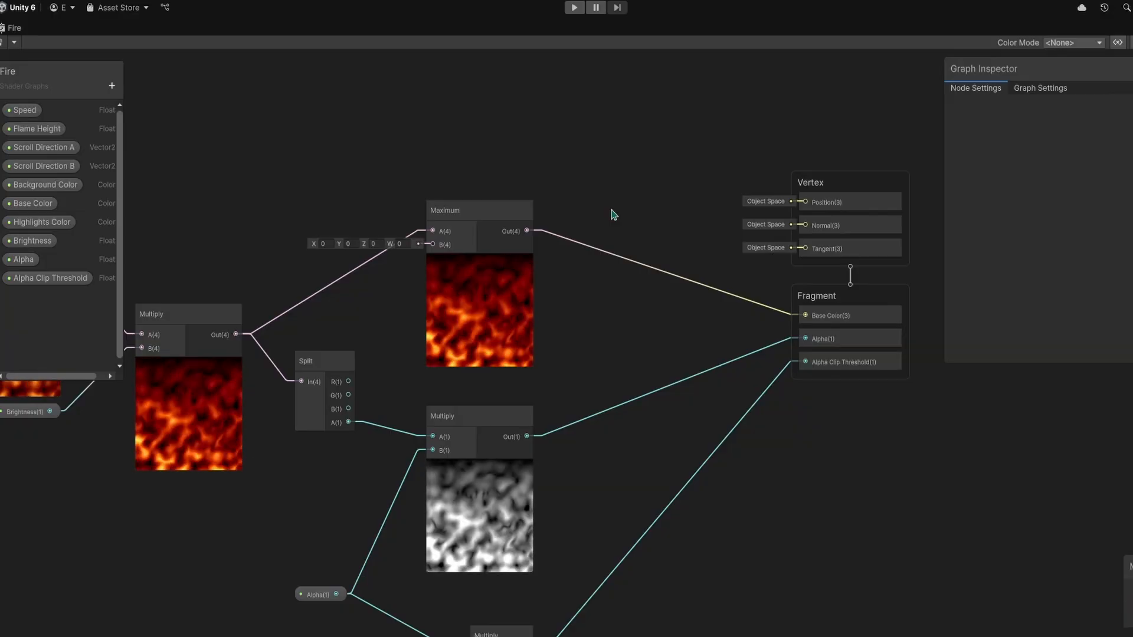
# Return to the Scene view and examine the fire effect on the quad
pyautogui.moveTo(579, 205); pyautogui.dragTo(612, 205, button='middle')
pyautogui.scroll(-3, 634, 179)
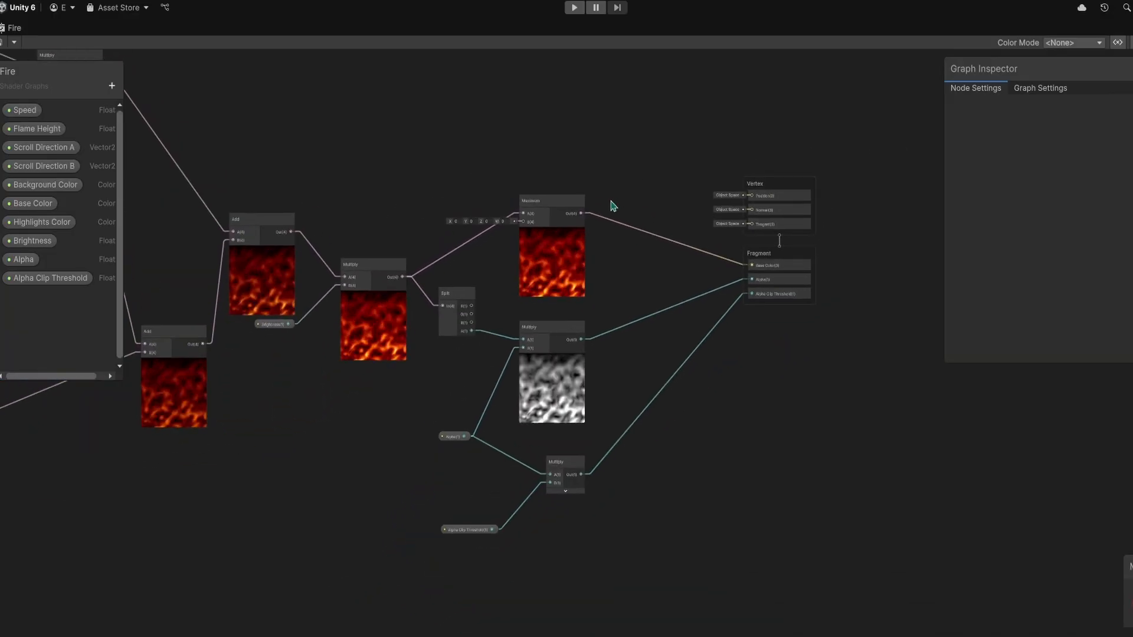
pyautogui.doubleClick(14, 28)
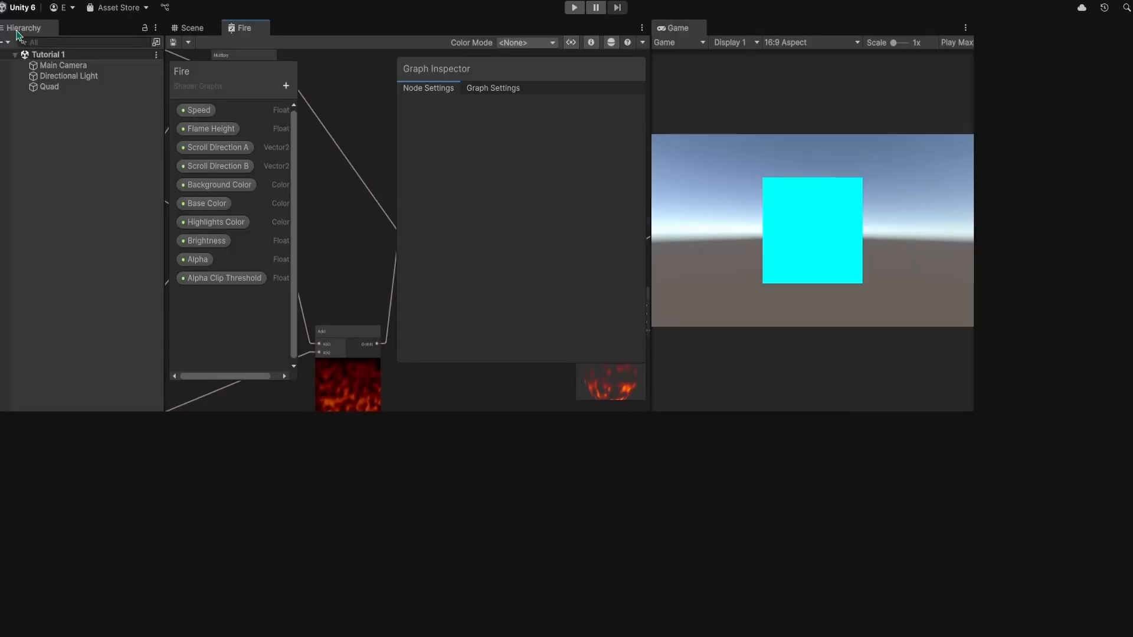
pyautogui.click(189, 28)
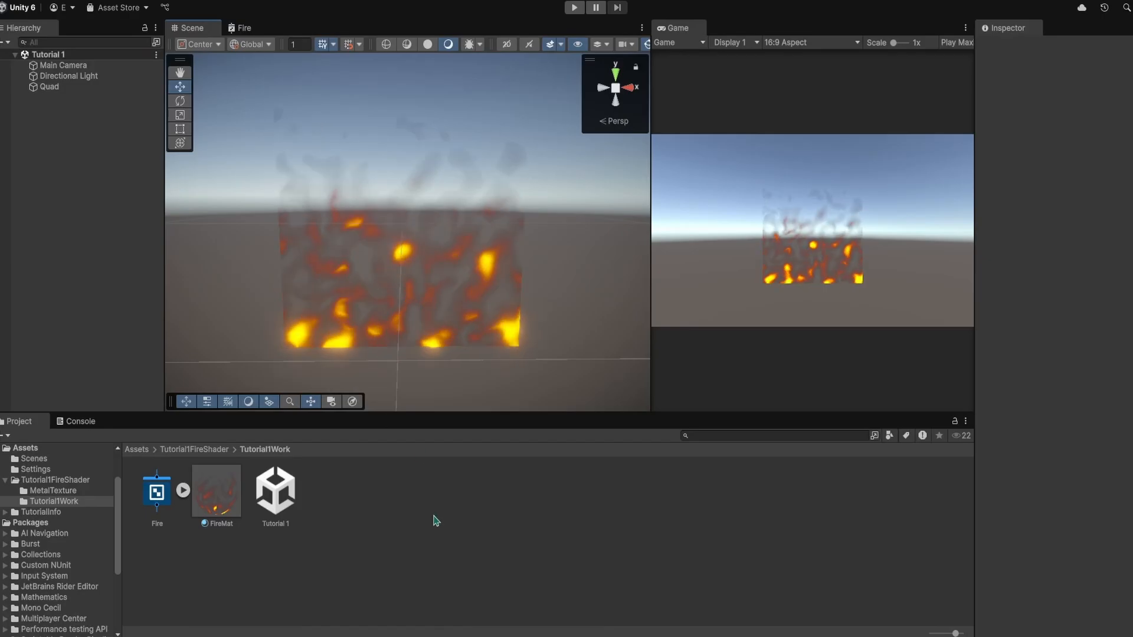
pyautogui.moveTo(455, 376); pyautogui.dragTo(447, 371, button='right')
pyautogui.press('d')
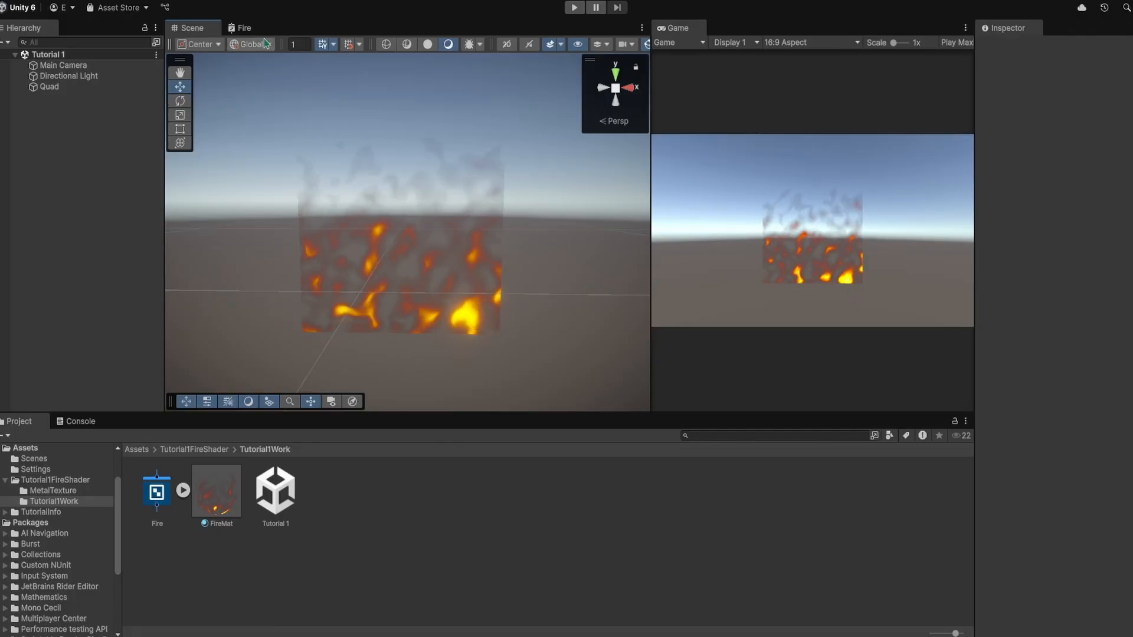
# Reopen the maximized Fire graph and group Brightness, Highlights Color, Base Color and Background Color in a new Color category
pyautogui.click(245, 28)
pyautogui.doubleClick(244, 29)
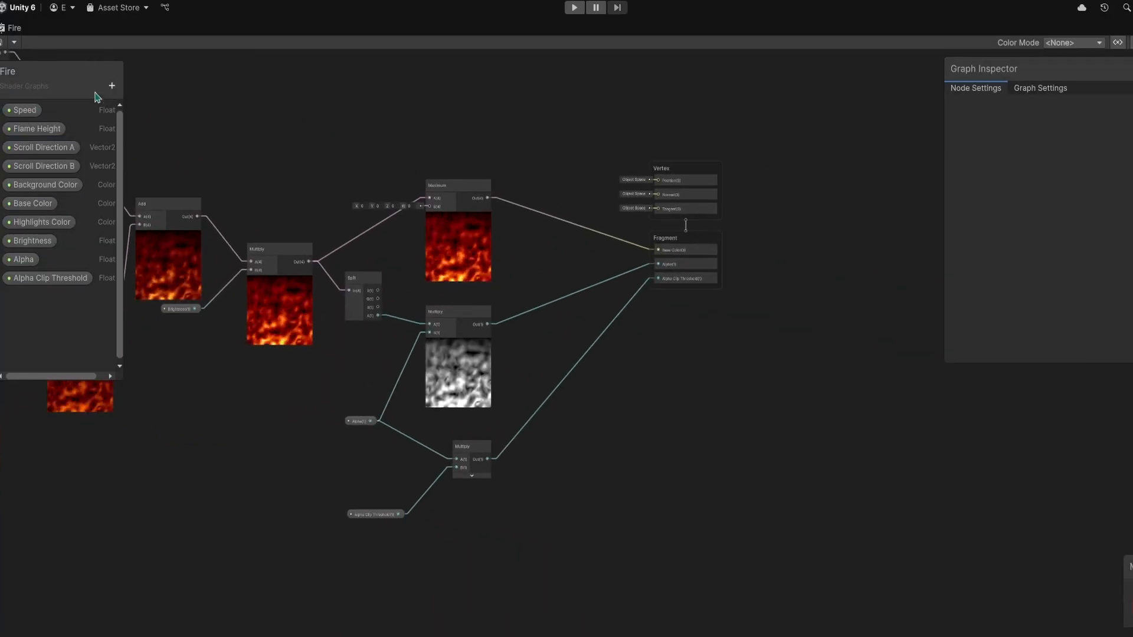
pyautogui.click(112, 85)
pyautogui.click(148, 94)
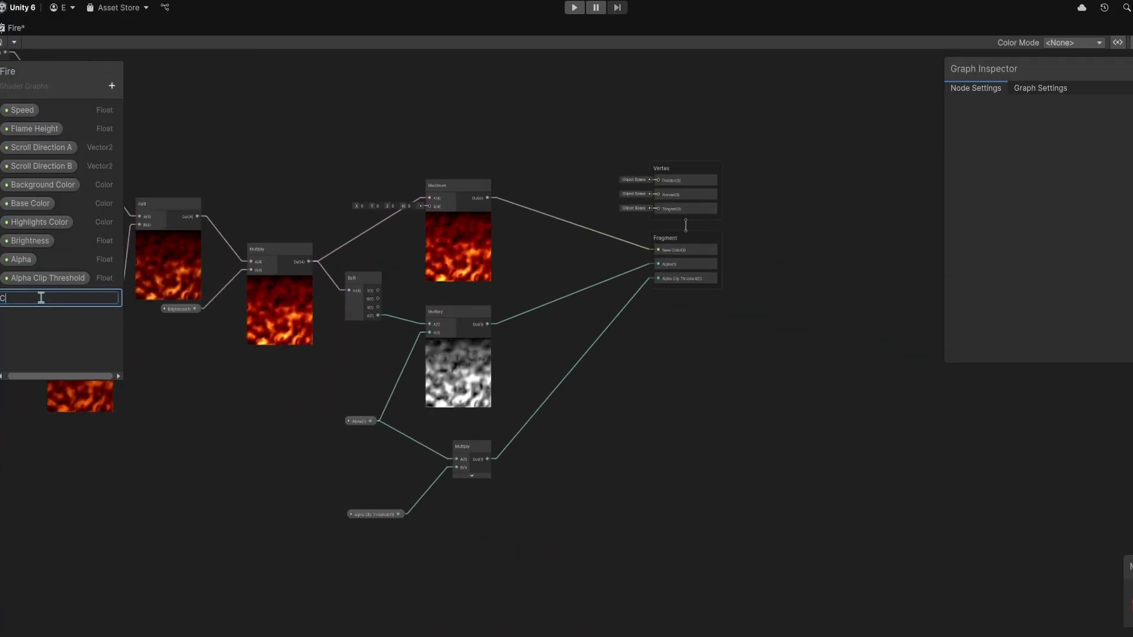
pyautogui.moveTo(35, 223); pyautogui.dragTo(31, 304)
pyautogui.moveTo(34, 205); pyautogui.dragTo(28, 307)
pyautogui.moveTo(29, 184); pyautogui.dragTo(29, 242)
# Create an Alpha category and move the Alpha and Alpha Clip Threshold properties into it
pyautogui.click(112, 86)
pyautogui.click(131, 99)
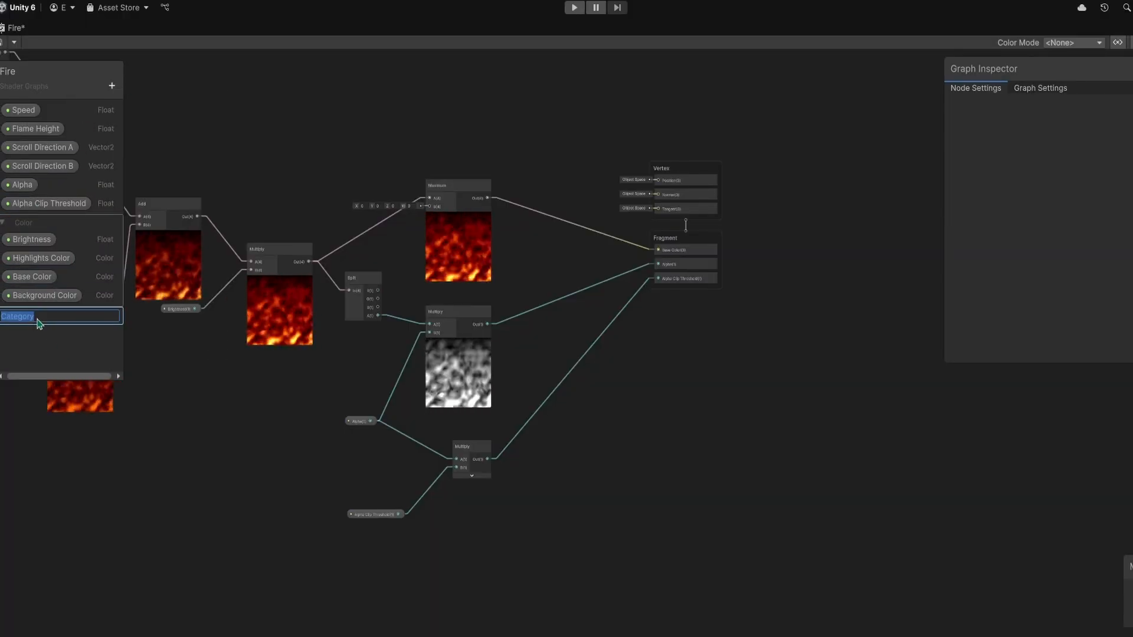
pyautogui.moveTo(23, 184); pyautogui.dragTo(36, 313)
pyautogui.moveTo(47, 185); pyautogui.dragTo(41, 323)
# Create a category named Flame Shape and move the Speed property into it
pyautogui.click(111, 86)
pyautogui.click(139, 116)
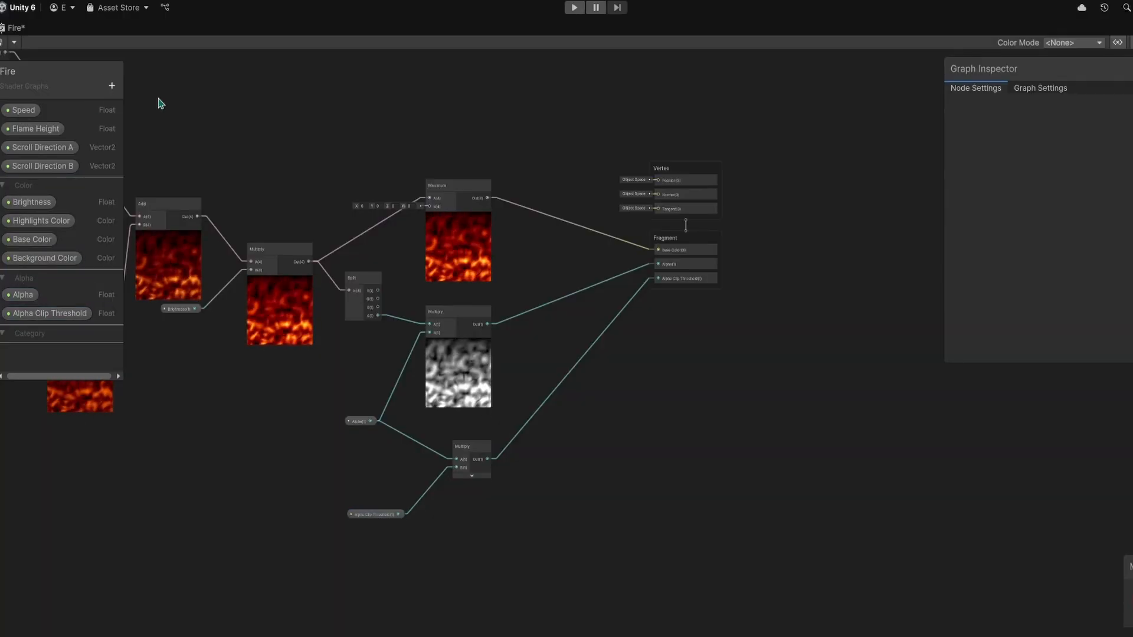
pyautogui.write('Flame Shape')
pyautogui.press('Return')
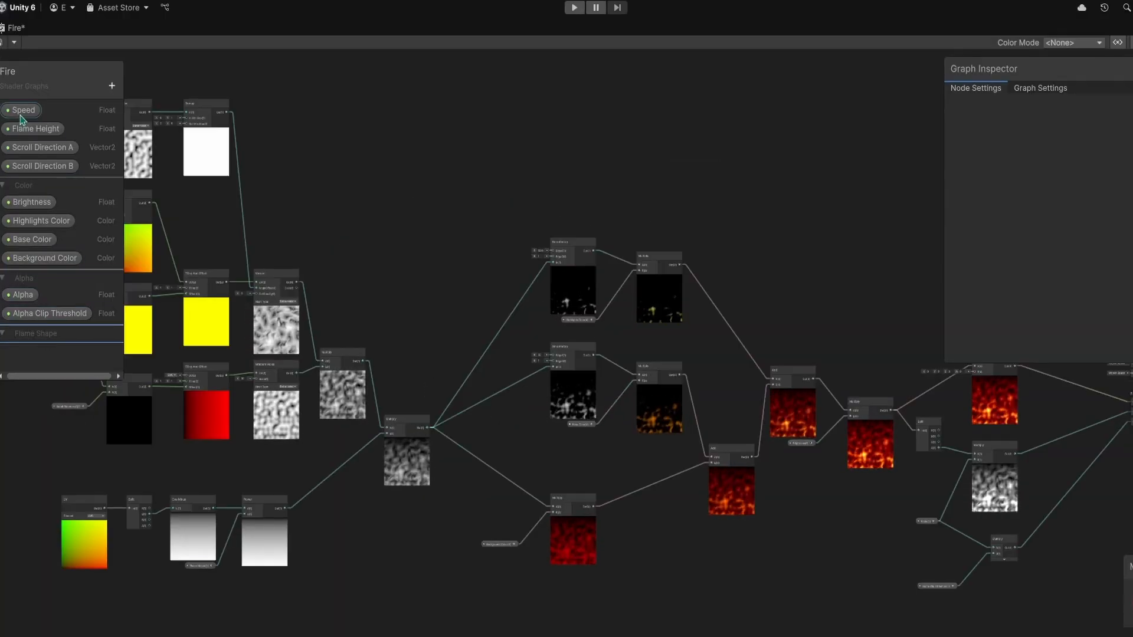
pyautogui.moveTo(23, 112); pyautogui.dragTo(41, 332)
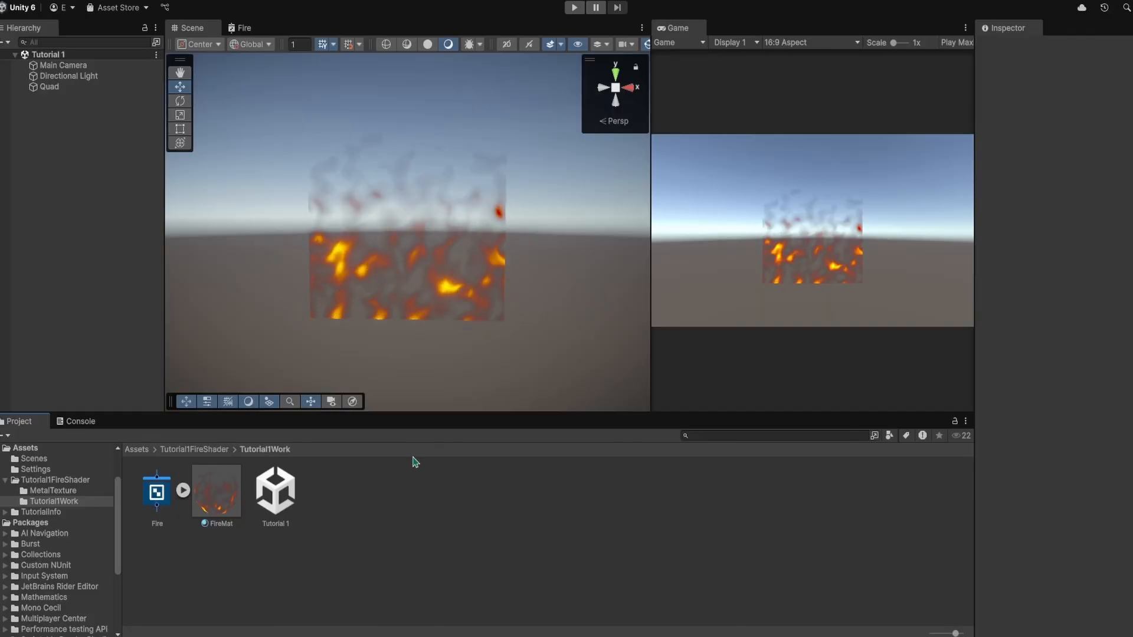
# Add a 3D Cylinder to the scene and reset its transform
pyautogui.rightClick(104, 191)
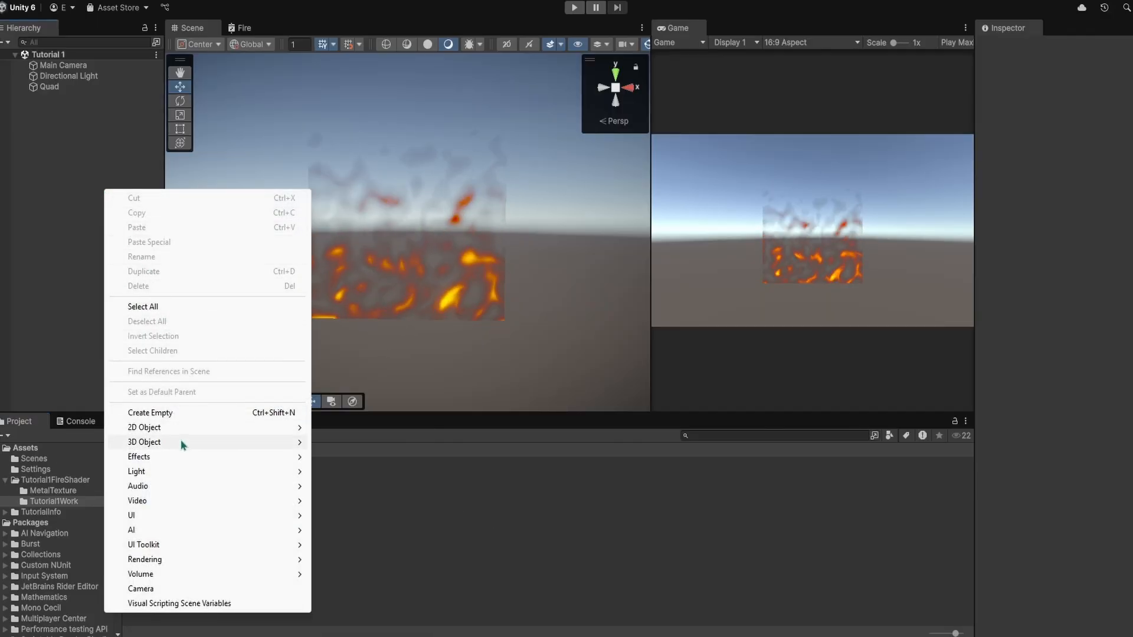
pyautogui.moveTo(183, 444)
pyautogui.click(345, 486)
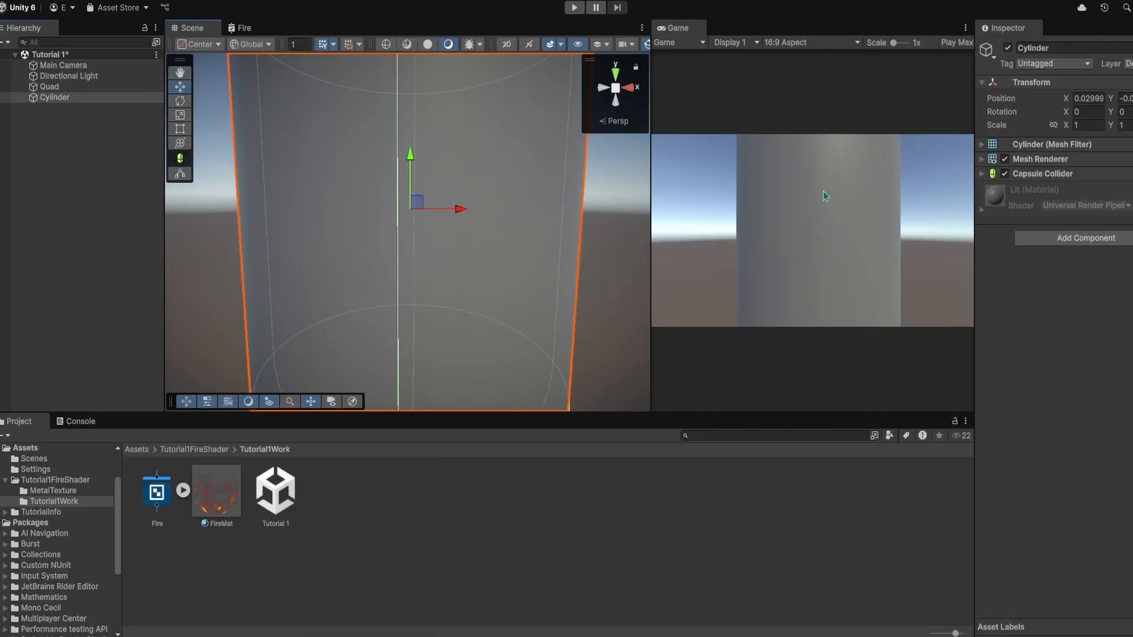
pyautogui.rightClick(1022, 84)
pyautogui.click(1038, 91)
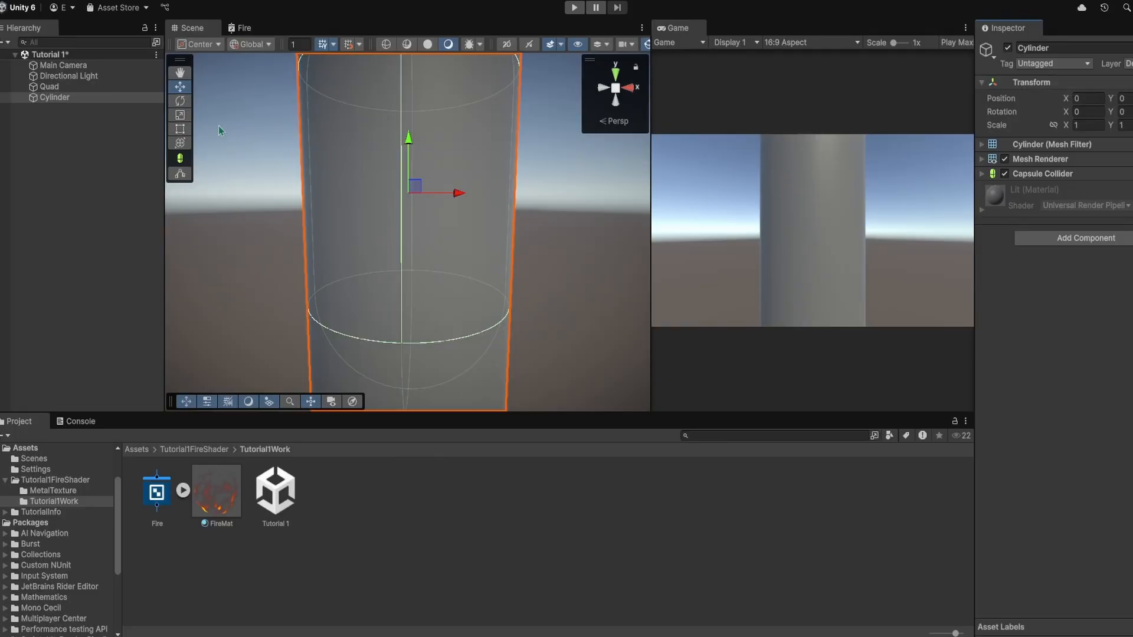
# Scale the cylinder down to about 0.38 and move it beside the fire quad to X 0.827
pyautogui.moveTo(408, 192); pyautogui.dragTo(397, 223)
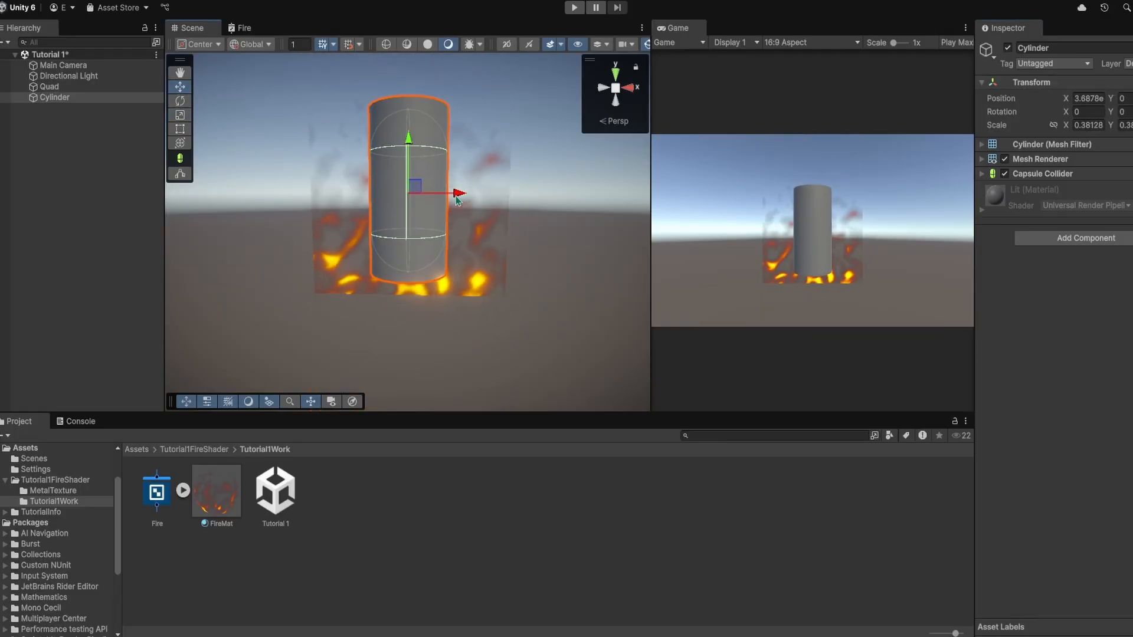
pyautogui.moveTo(458, 198); pyautogui.dragTo(529, 196)
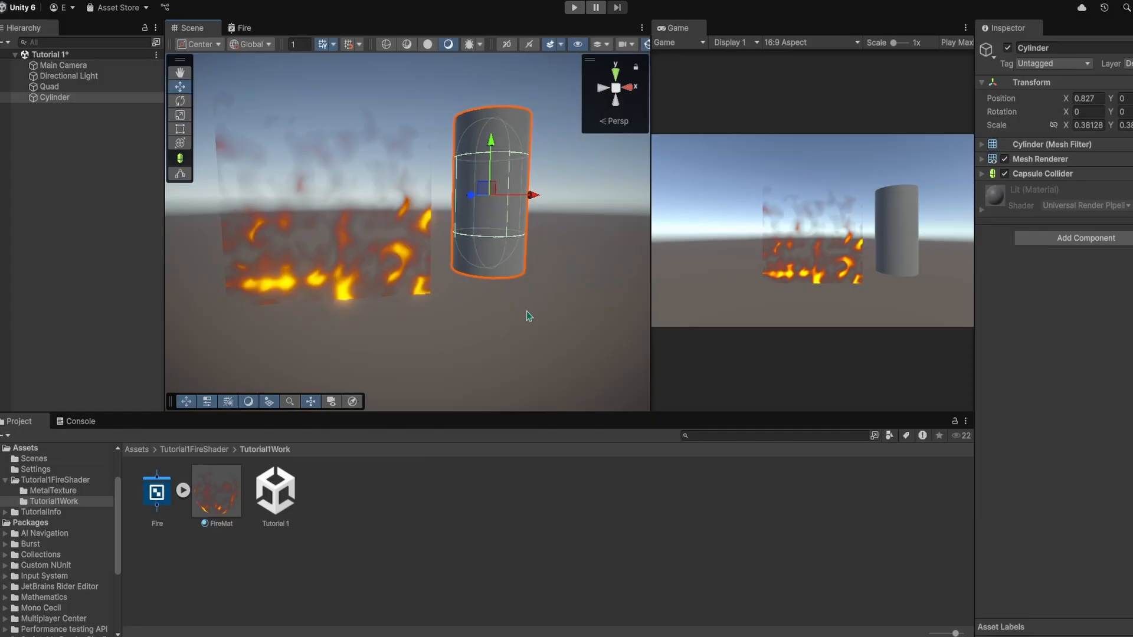
# Apply the FireMat material to the cylinder and examine its end faces from above
pyautogui.click(380, 522)
pyautogui.moveTo(479, 278); pyautogui.dragTo(383, 418)
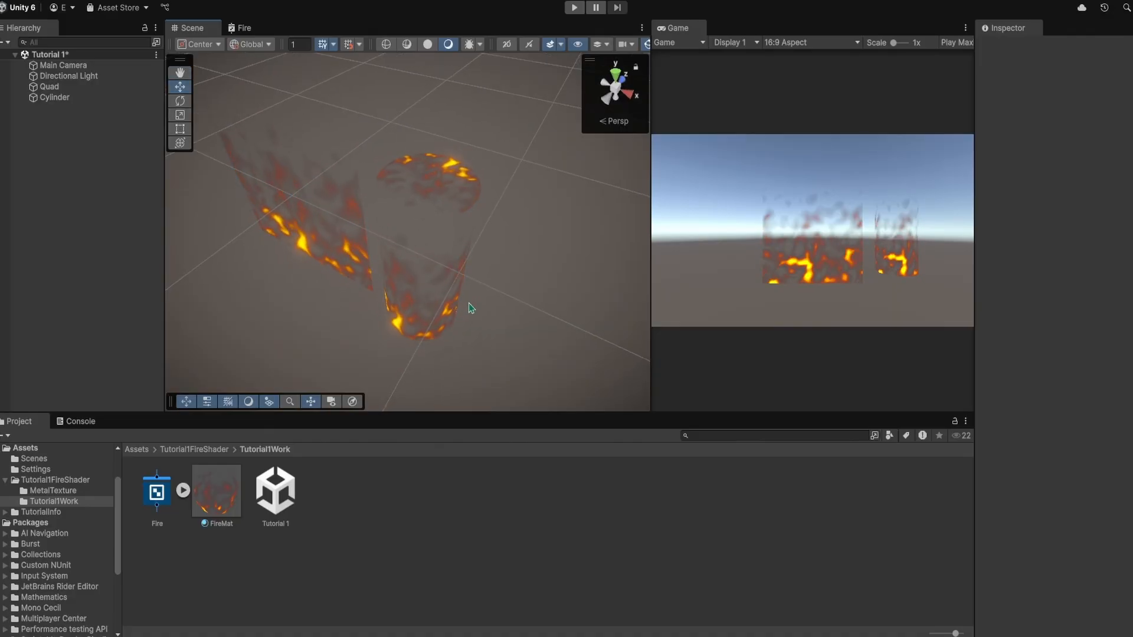
pyautogui.keyDown('alt'); pyautogui.moveTo(464, 297); pyautogui.dragTo(435, 305); pyautogui.keyUp('alt')
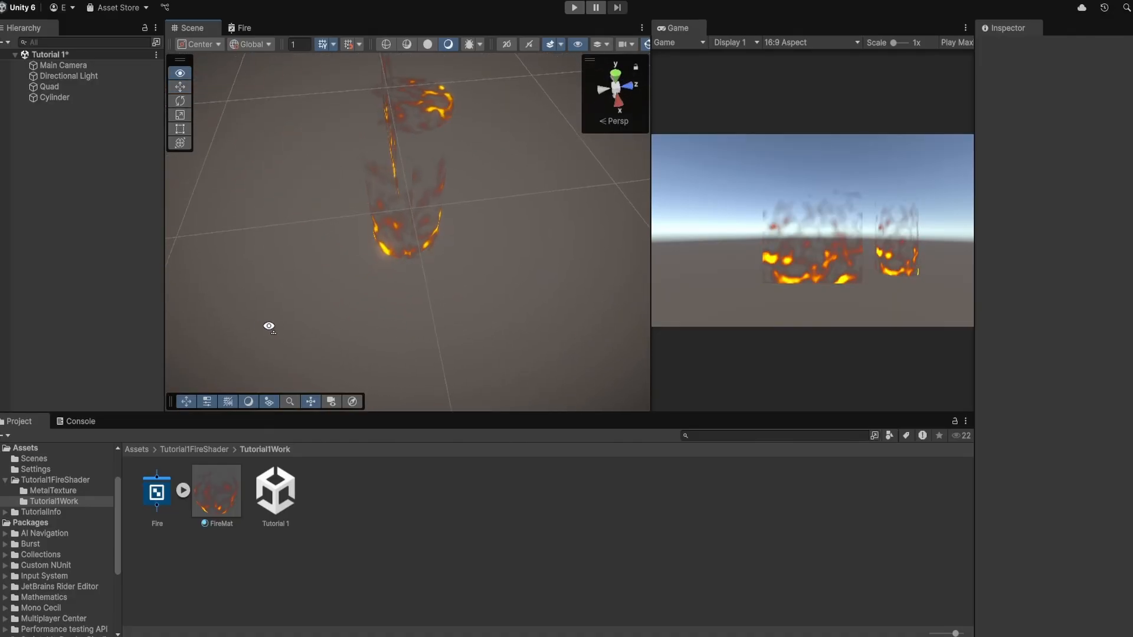
pyautogui.keyDown('alt'); pyautogui.moveTo(282, 328); pyautogui.dragTo(511, 159); pyautogui.keyUp('alt')
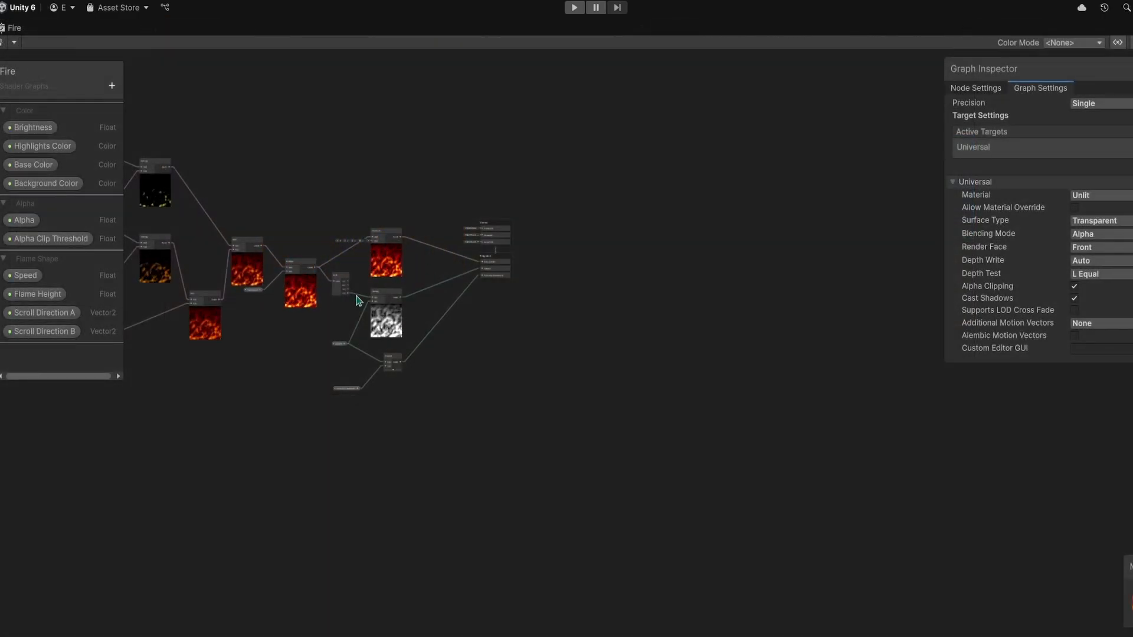
# In the maximized Fire graph, add a Normal Vector node below the Alpha Clip Threshold node and set its space to Object
pyautogui.moveTo(355, 368); pyautogui.dragTo(422, 313, button='middle')
pyautogui.scroll(2, 384, 347)
pyautogui.moveTo(375, 369); pyautogui.dragTo(516, 373, button='middle')
pyautogui.scroll(1, 504, 366)
pyautogui.moveTo(504, 366); pyautogui.dragTo(449, 278, button='middle')
pyautogui.scroll(2, 413, 342)
pyautogui.moveTo(413, 342); pyautogui.dragTo(441, 379, button='middle')
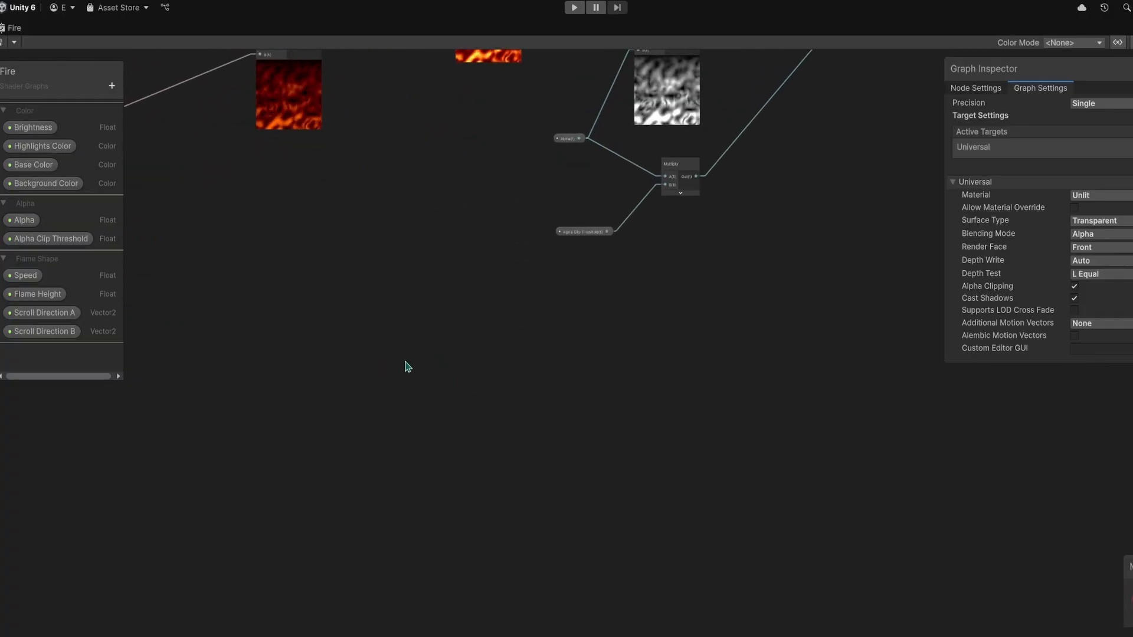
pyautogui.rightClick(339, 345)
pyautogui.click(350, 354)
pyautogui.write('boo')
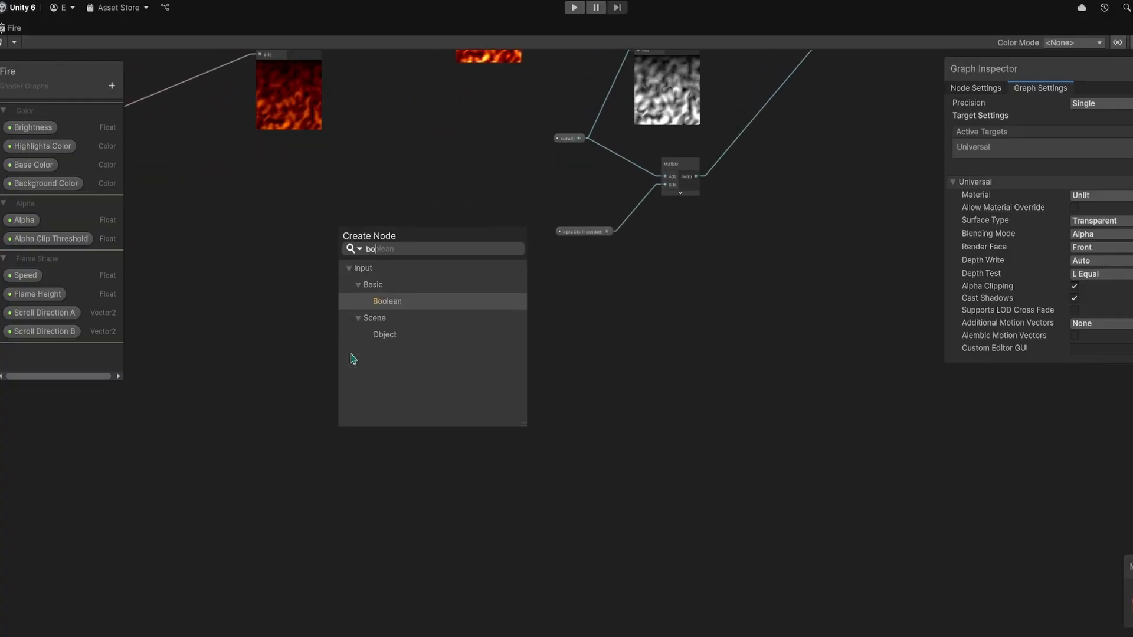
pyautogui.press('BackSpace')
pyautogui.press('BackSpace')
pyautogui.press('BackSpace')
pyautogui.write('normal vect')
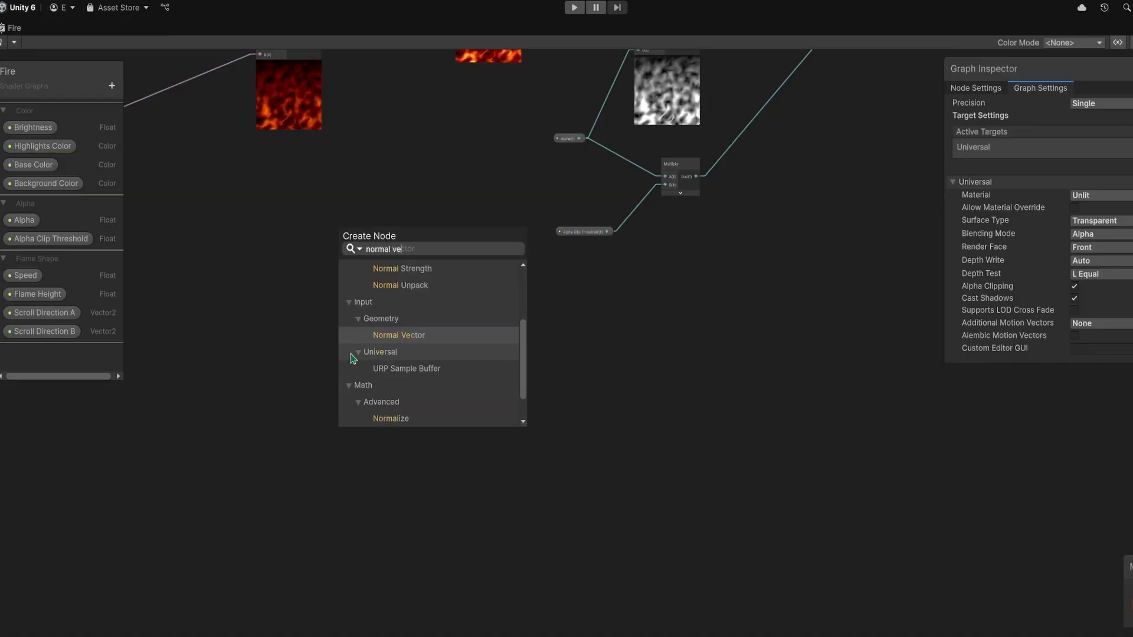
pyautogui.press('Return')
pyautogui.scroll(2, 404, 405)
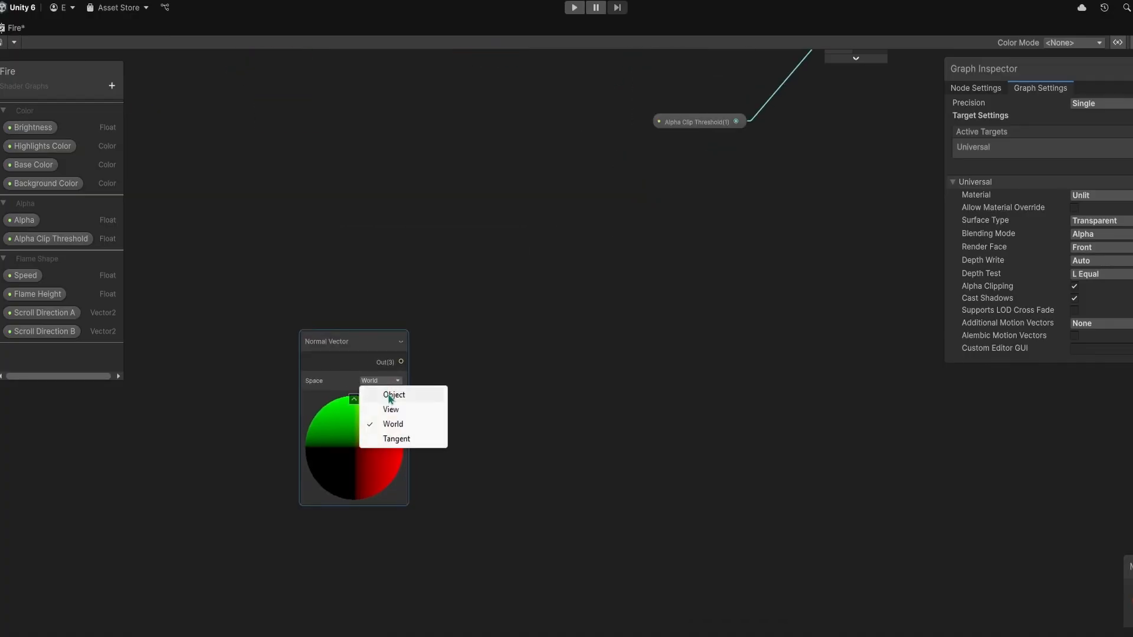
# Feed the Normal Vector output into a new Split node
pyautogui.moveTo(403, 362); pyautogui.dragTo(443, 367)
pyautogui.write('split')
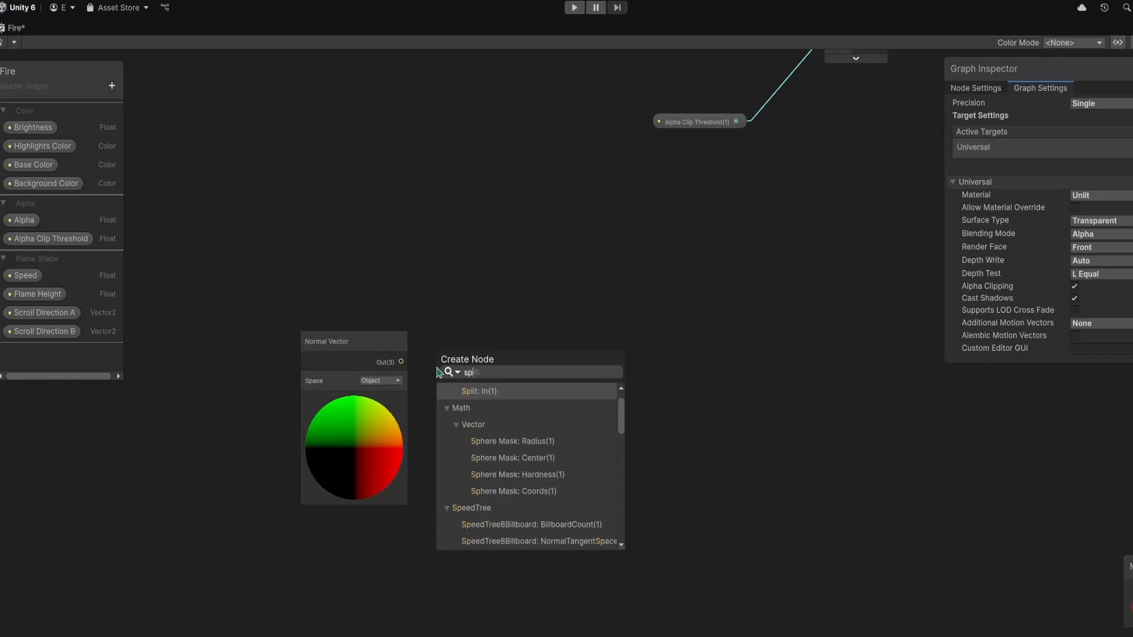
pyautogui.press('Return')
# Connect the Split node's G output to the In port of a new Smoothstep node and set Edge1 to 0.5
pyautogui.moveTo(590, 390); pyautogui.dragTo(446, 385, button='middle')
pyautogui.moveTo(369, 373); pyautogui.dragTo(457, 371)
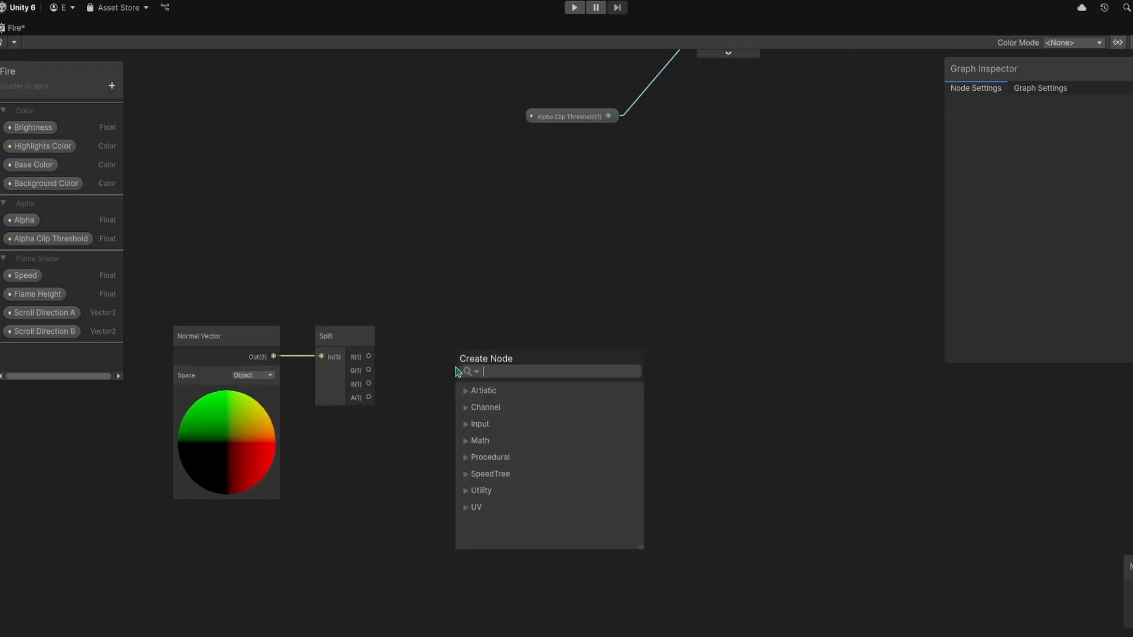
pyautogui.write('smoo')
pyautogui.press('Return')
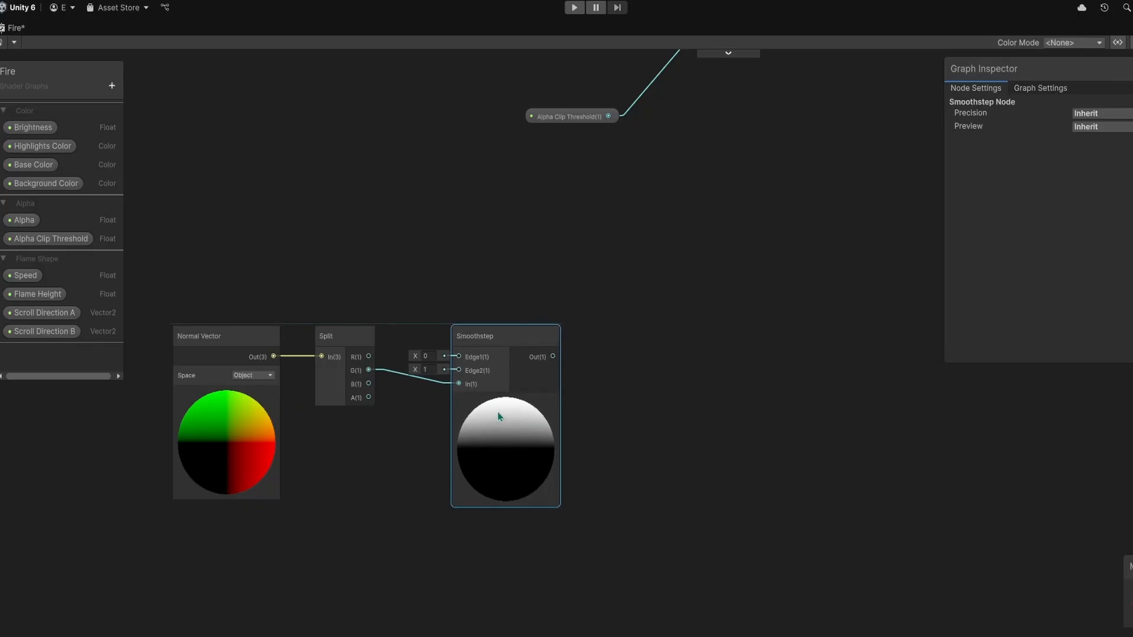
pyautogui.scroll(2, 614, 411)
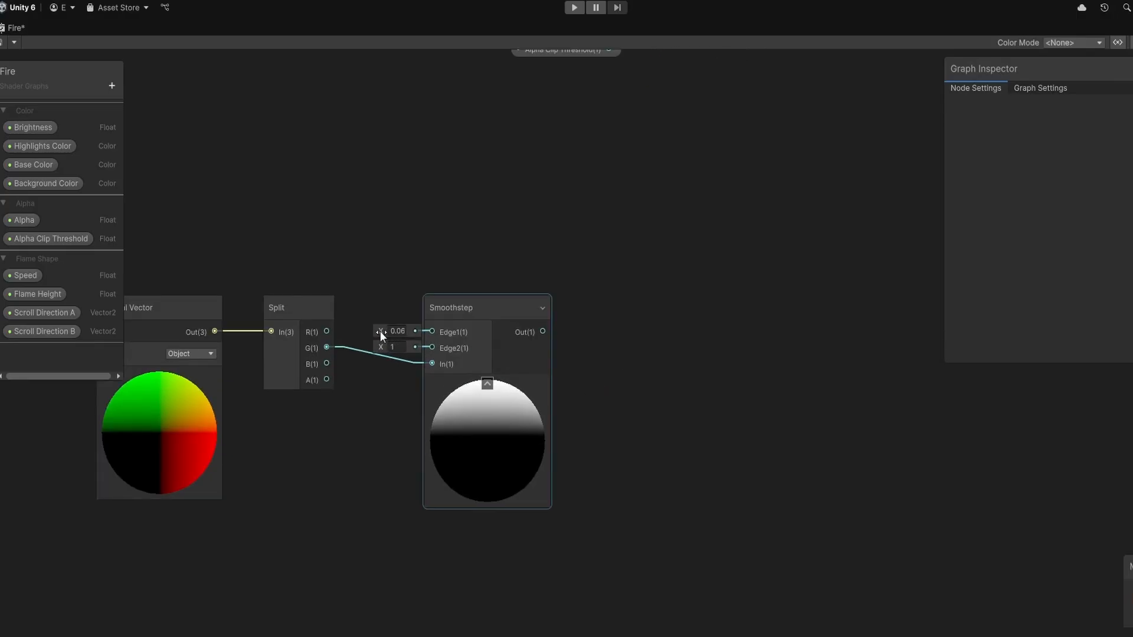
pyautogui.moveTo(382, 333); pyautogui.dragTo(393, 338)
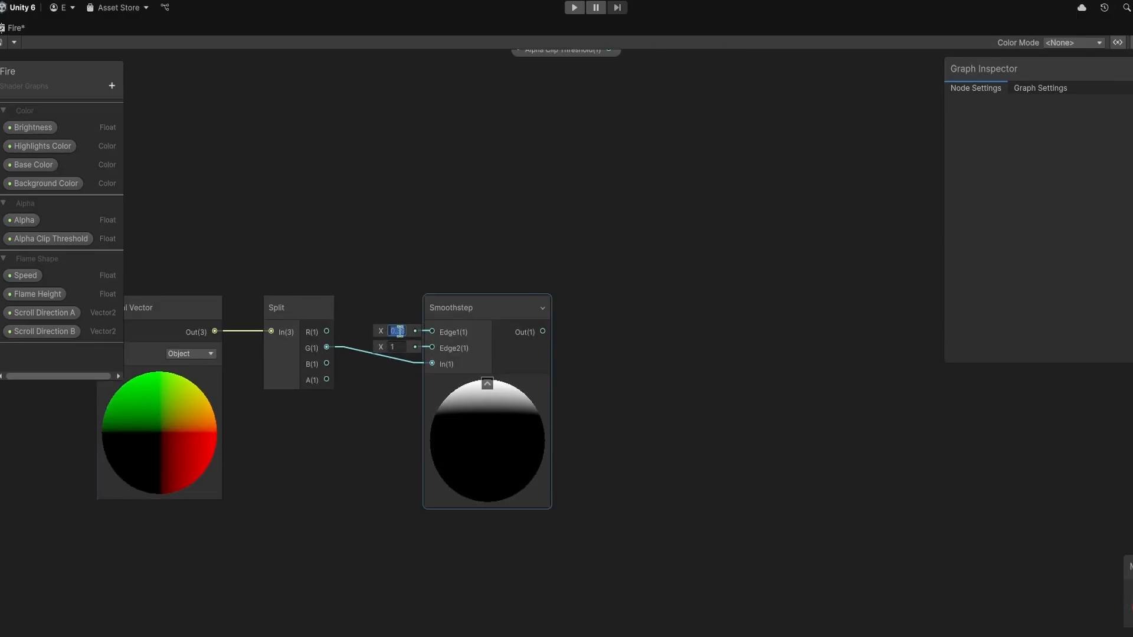
pyautogui.click(369, 488)
pyautogui.moveTo(374, 494); pyautogui.dragTo(361, 477, button='middle')
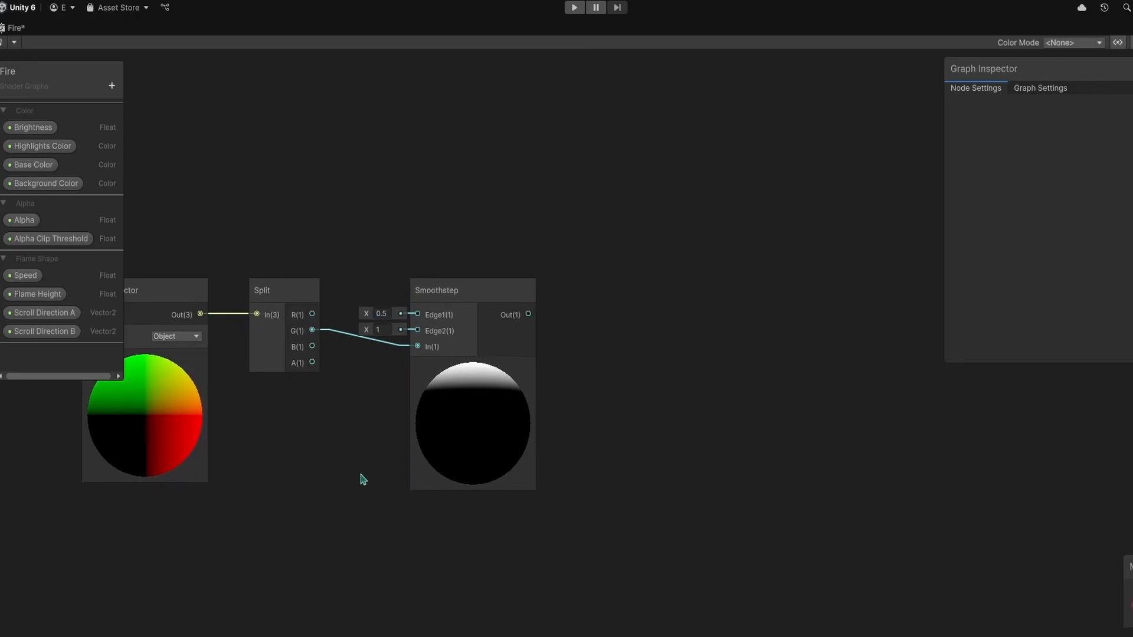
# Move the Smoothstep node away from Split and feed Split's G output into a new Negate node below it
pyautogui.moveTo(587, 445); pyautogui.dragTo(567, 443, button='middle')
pyautogui.moveTo(467, 436); pyautogui.dragTo(623, 435)
pyautogui.click(762, 411)
pyautogui.moveTo(609, 361); pyautogui.dragTo(460, 363, button='middle')
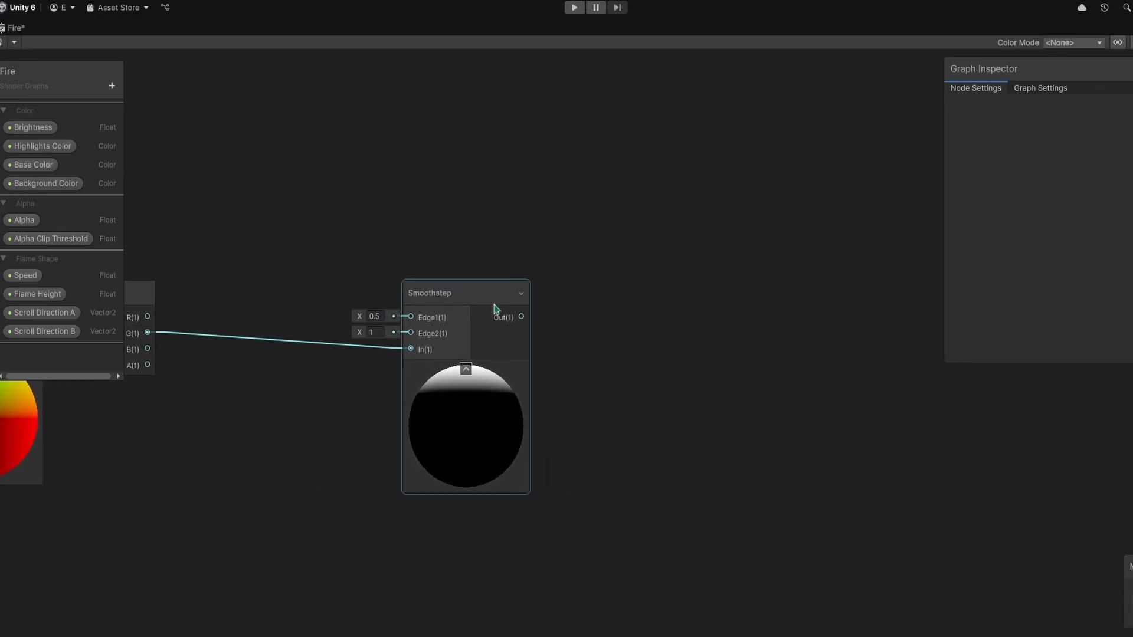
pyautogui.moveTo(343, 415); pyautogui.dragTo(542, 346, button='middle')
pyautogui.moveTo(344, 260); pyautogui.dragTo(416, 412)
pyautogui.write('neg')
pyautogui.press('Return')
pyautogui.moveTo(599, 539); pyautogui.dragTo(473, 439, button='middle')
pyautogui.moveTo(350, 419); pyautogui.dragTo(352, 457)
# Connect the Negate output to the In port of a second Smoothstep node and set its Edge1 to 0.5
pyautogui.moveTo(394, 371); pyautogui.dragTo(481, 429)
pyautogui.write('smo')
pyautogui.press('Return')
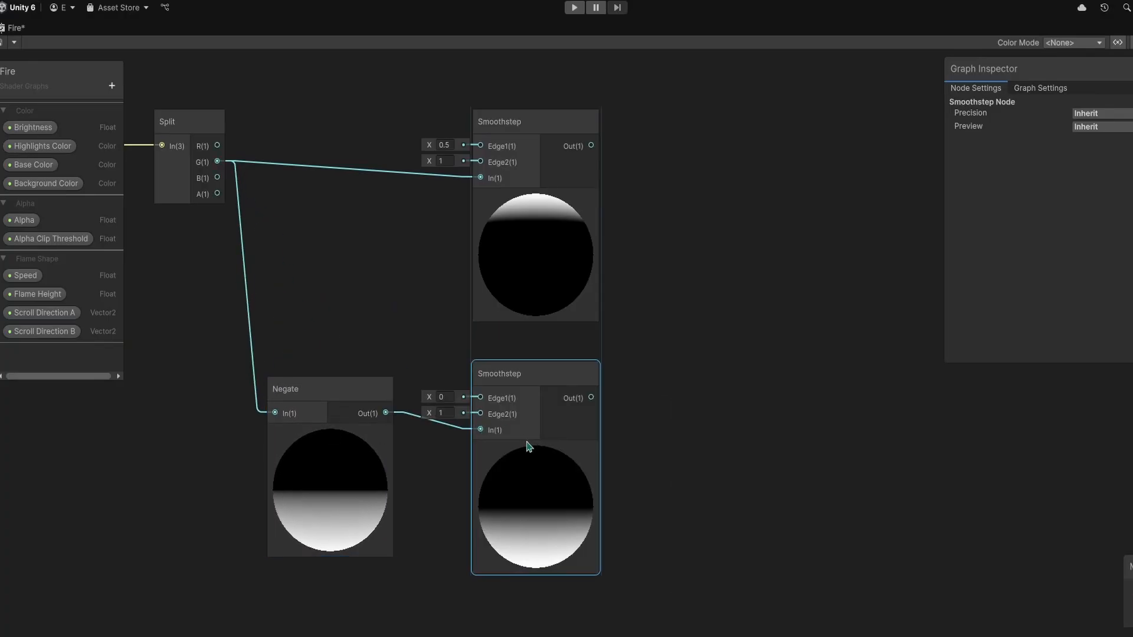
# Combine the outputs of both Smoothstep nodes in a new Add node
pyautogui.moveTo(636, 414); pyautogui.dragTo(431, 436, button='middle')
pyautogui.moveTo(385, 419); pyautogui.dragTo(542, 375)
pyautogui.write('add')
pyautogui.press('Return')
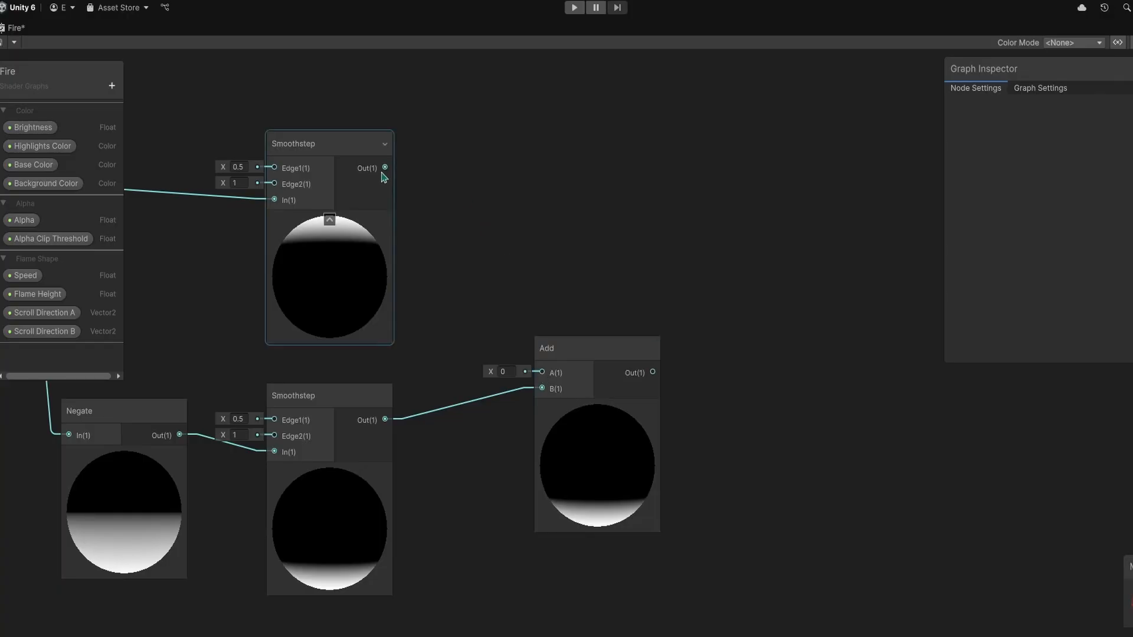
pyautogui.moveTo(384, 169); pyautogui.dragTo(531, 299)
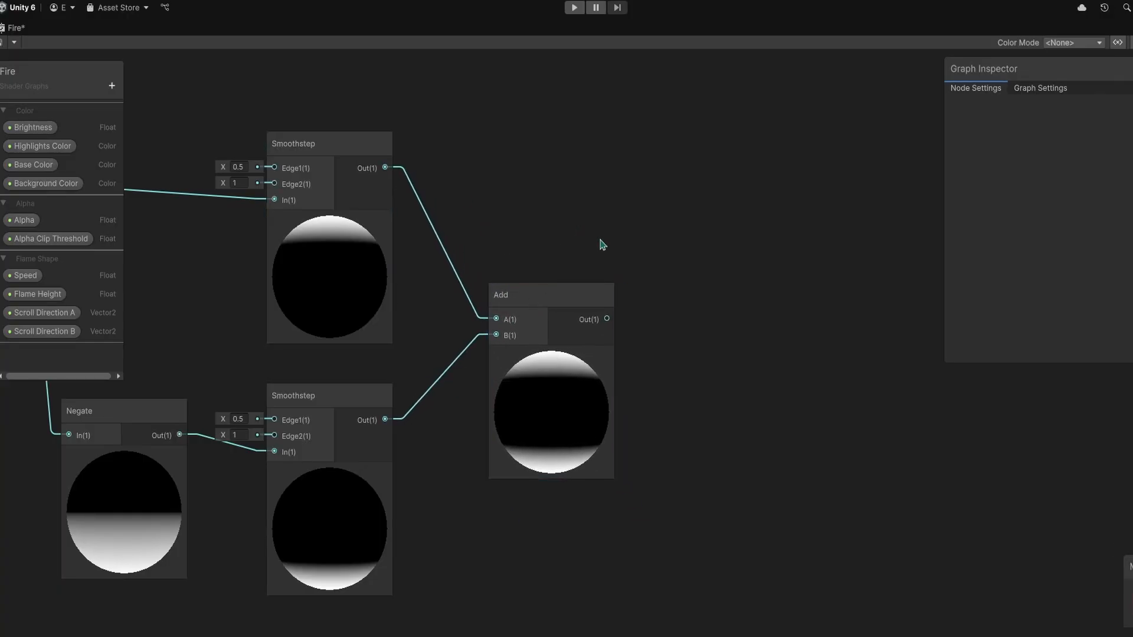
# Invert the Add result with a new One Minus node
pyautogui.moveTo(689, 288); pyautogui.dragTo(469, 353, button='middle')
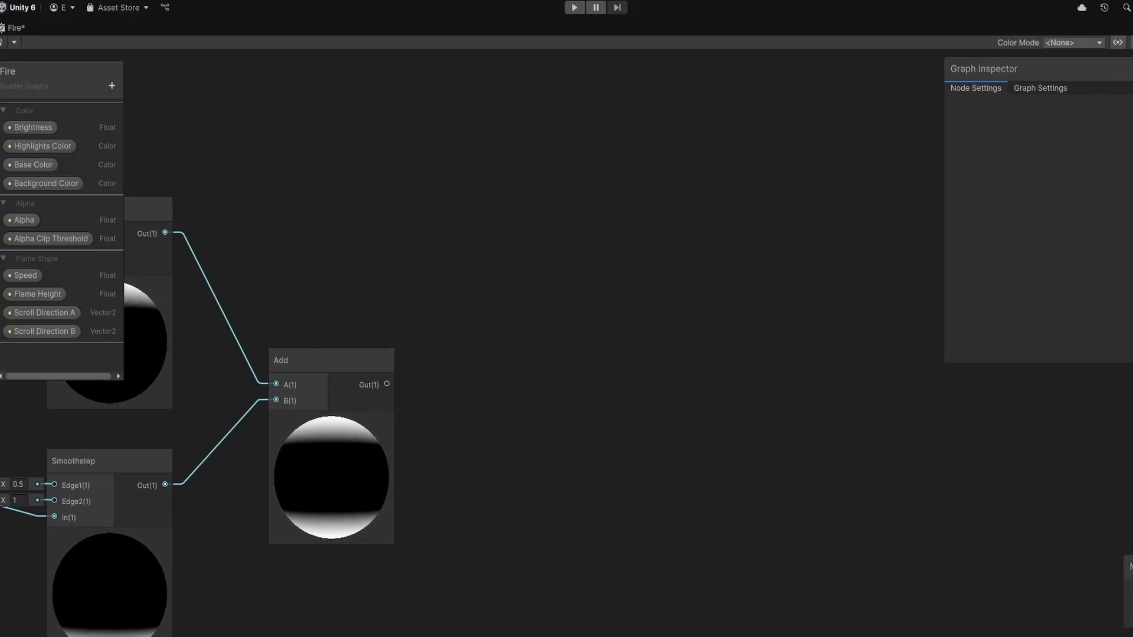
pyautogui.write('one')
pyautogui.moveTo(470, 332); pyautogui.dragTo(523, 298)
pyautogui.press('Return')
pyautogui.click(546, 197)
# Group the nodes from Normal Vector to One Minus under the title "Cull top and bottom faces" and move them below the alpha nodes
pyautogui.scroll(-5, 584, 197)
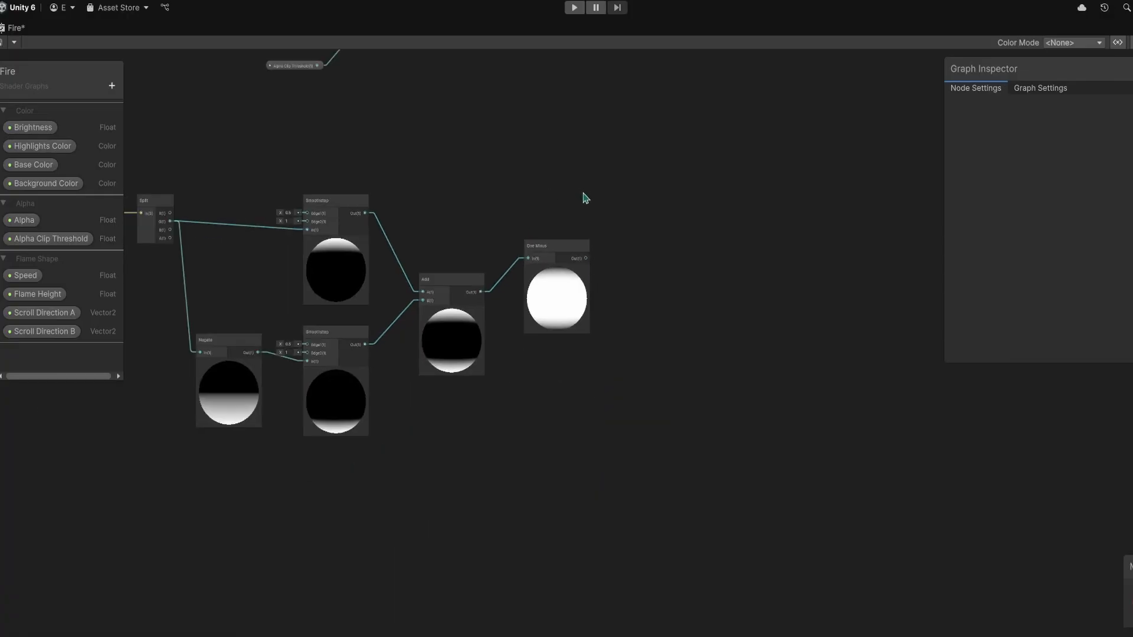
pyautogui.moveTo(584, 199)
pyautogui.mouseDown(button='middle')
pyautogui.moveTo(691, 321)
pyautogui.moveTo(718, 316)
pyautogui.mouseUp(button='middle')
pyautogui.moveTo(700, 271); pyautogui.dragTo(425, 407)
pyautogui.moveTo(146, 570); pyautogui.dragTo(146, 566)
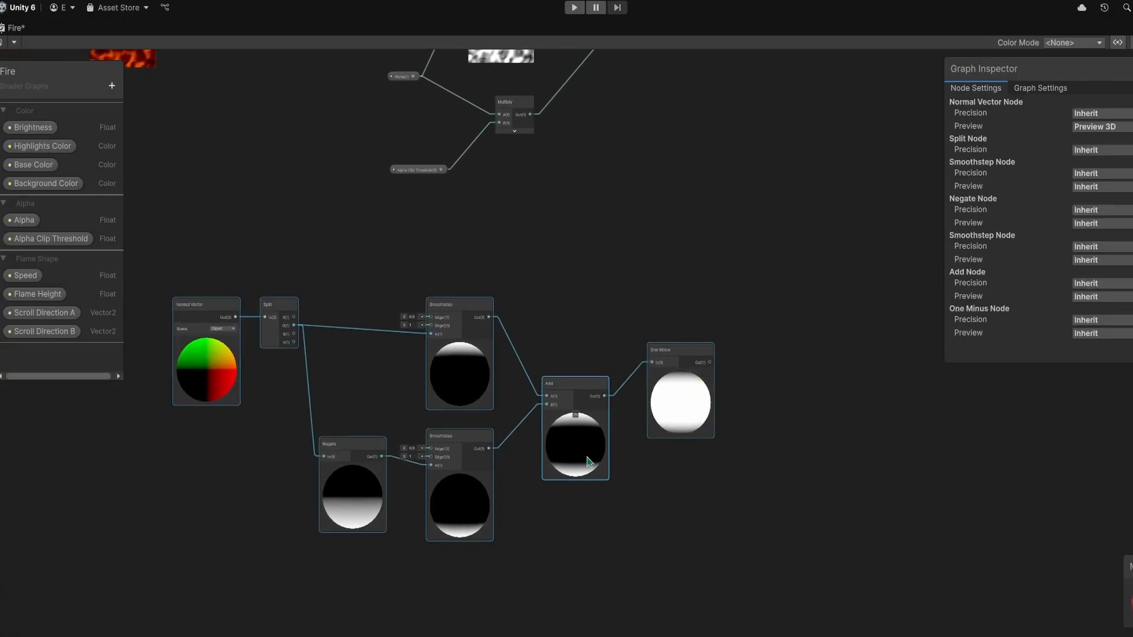
pyautogui.moveTo(598, 459); pyautogui.dragTo(700, 421)
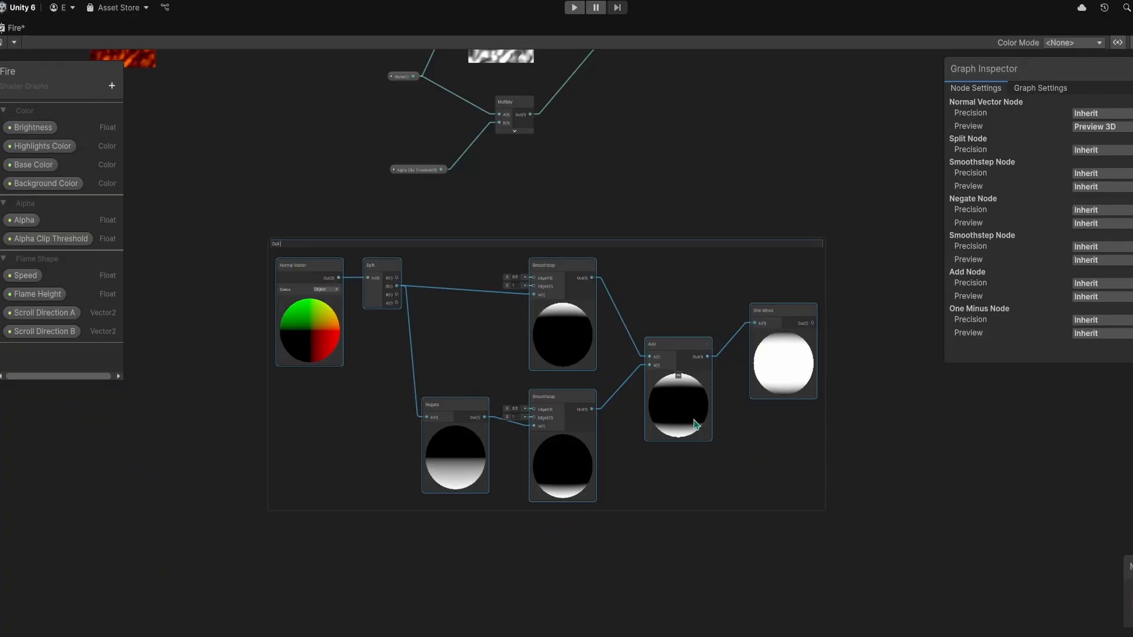
pyautogui.press('Return')
pyautogui.click(736, 207)
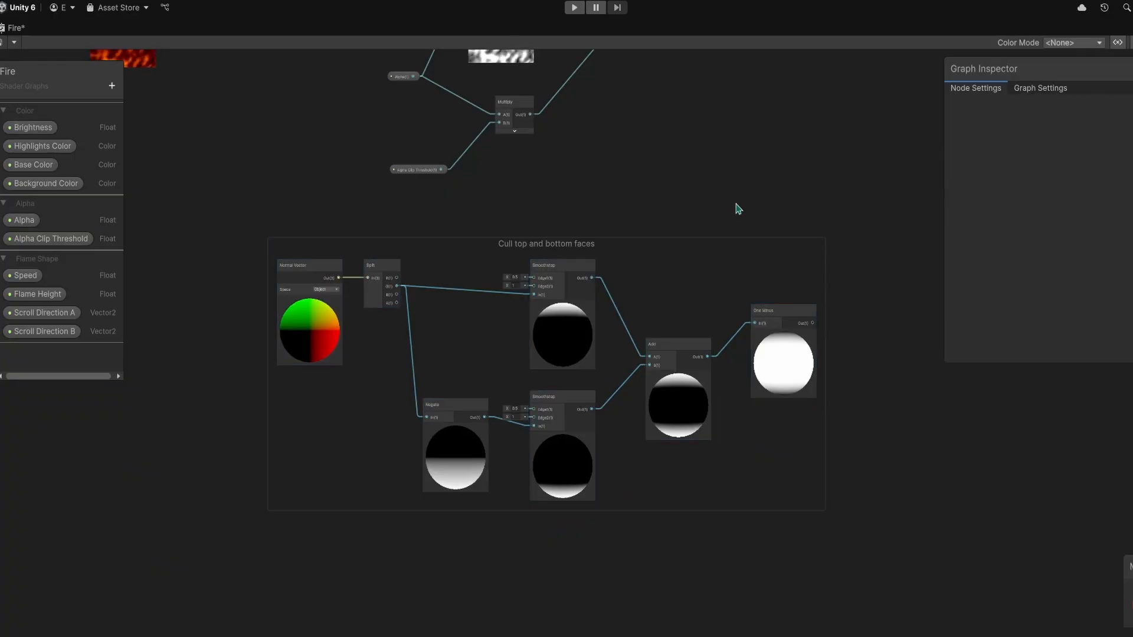
# Move the Maximum, Split, Alpha, Alpha Clip Threshold and alpha Multiply nodes toward the Fragment block to make room after the brightness Multiply
pyautogui.scroll(3, 702, 223)
pyautogui.moveTo(702, 223); pyautogui.dragTo(572, 463, button='middle')
pyautogui.scroll(-4, 572, 463)
pyautogui.moveTo(708, 411); pyautogui.dragTo(523, 420, button='middle')
pyautogui.scroll(2, 523, 420)
pyautogui.scroll(-1, 523, 420)
pyautogui.moveTo(336, 431); pyautogui.dragTo(531, 456, button='middle')
pyautogui.moveTo(418, 61); pyautogui.dragTo(821, 479)
pyautogui.moveTo(442, 277); pyautogui.dragTo(605, 277)
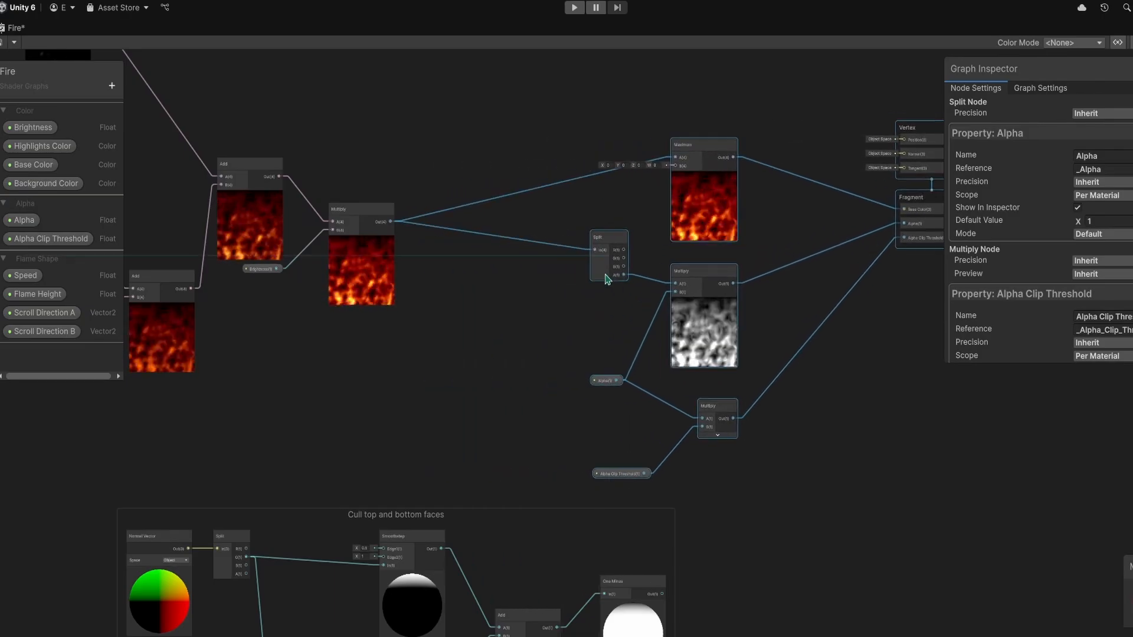
# Add a new Multiply node fed by the output of the brightness Multiply node
pyautogui.click(388, 222)
pyautogui.moveTo(392, 224); pyautogui.dragTo(450, 244)
pyautogui.write('mul')
pyautogui.doubleClick(470, 299)
pyautogui.moveTo(471, 298); pyautogui.dragTo(497, 282)
# Shift the "Cull top and bottom faces" group aside and connect its One Minus output to the new Multiply's B input
pyautogui.moveTo(409, 516); pyautogui.dragTo(227, 492)
pyautogui.moveTo(481, 570); pyautogui.dragTo(472, 251)
pyautogui.moveTo(242, 492); pyautogui.dragTo(193, 488)
# Route the new Multiply node's output into the Maximum and Split nodes and save the Fire graph
pyautogui.click(466, 405)
pyautogui.moveTo(466, 404); pyautogui.dragTo(352, 434, button='middle')
pyautogui.moveTo(415, 271); pyautogui.dragTo(392, 247)
pyautogui.click(396, 216)
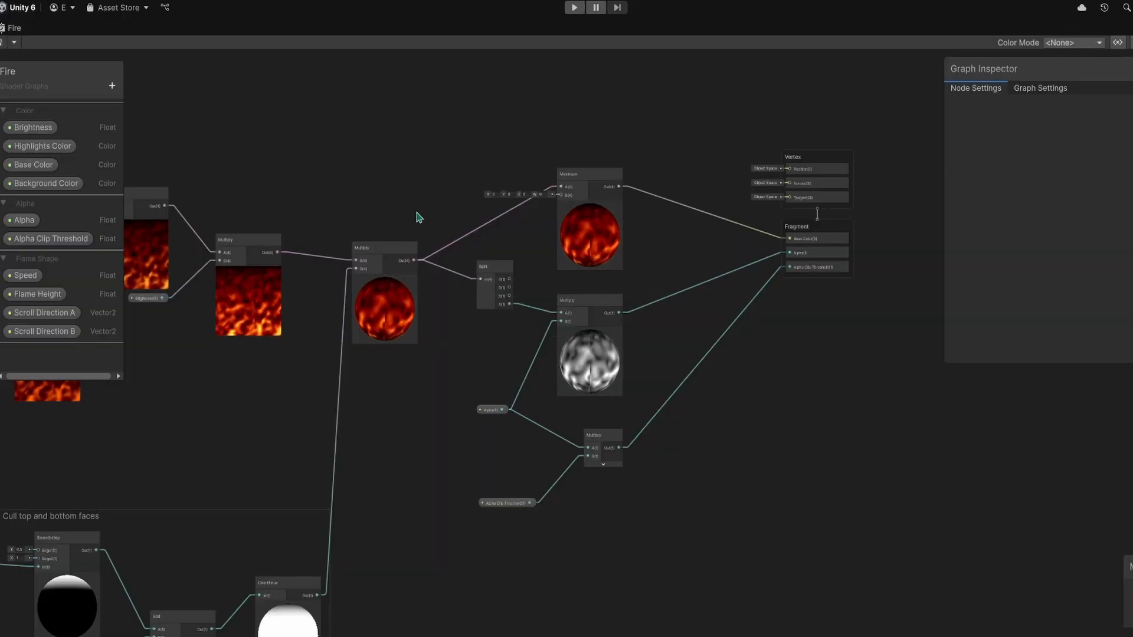
# Return to the Scene view and examine the fire on the quad and cylinder from above and from the front
pyautogui.doubleClick(17, 29)
pyautogui.click(195, 31)
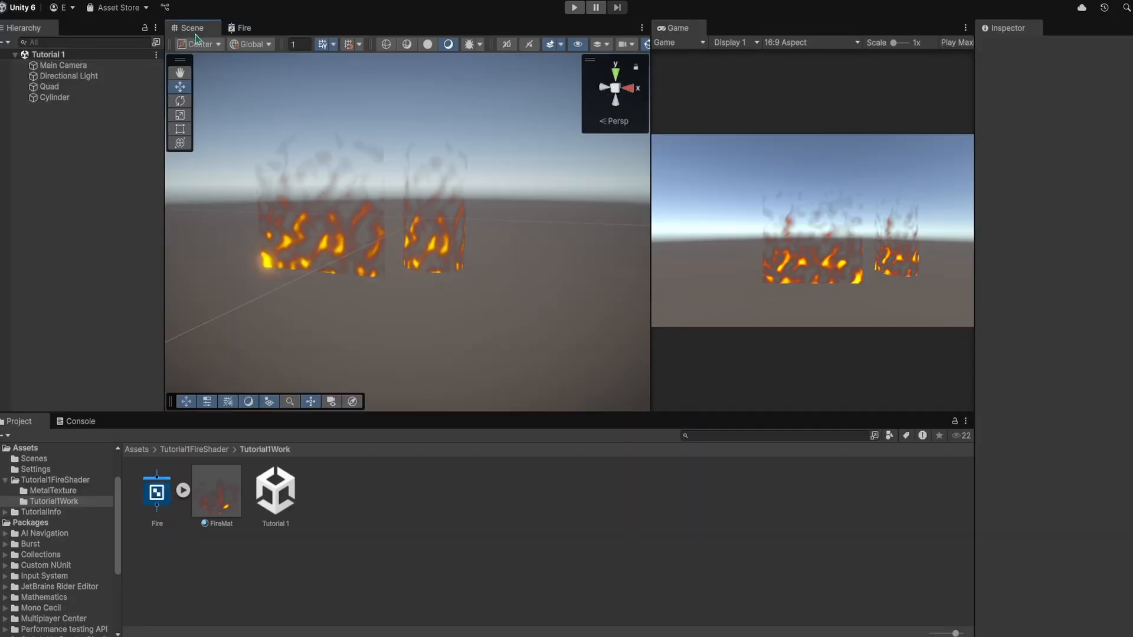
pyautogui.keyDown('alt'); pyautogui.moveTo(408, 250); pyautogui.dragTo(399, 376); pyautogui.keyUp('alt')
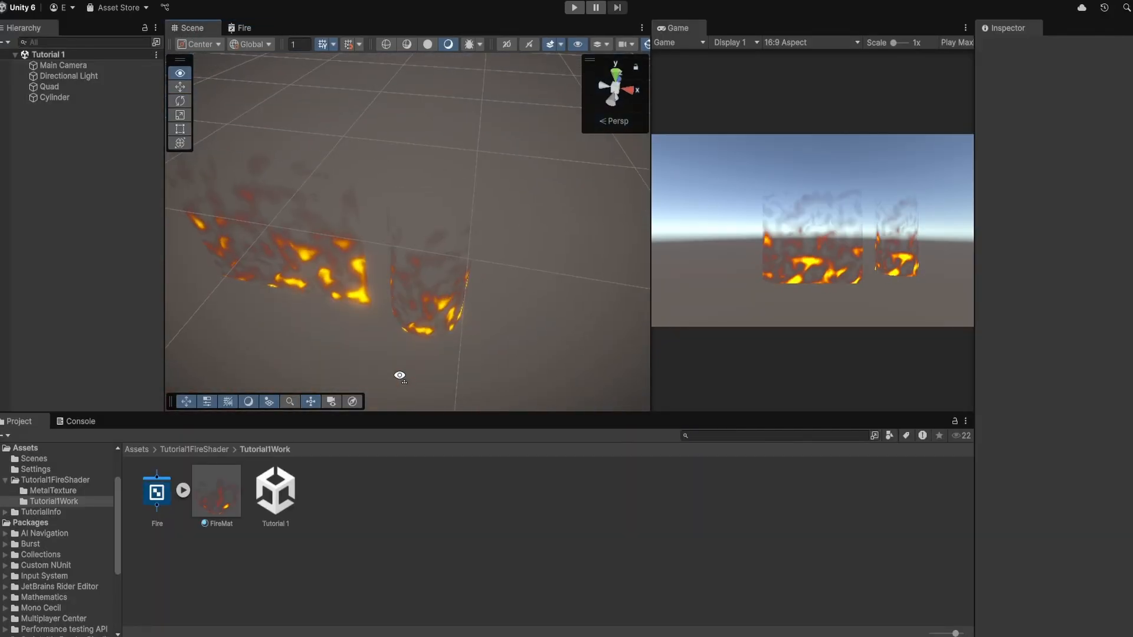
pyautogui.click(420, 367)
pyautogui.click(486, 331)
pyautogui.keyDown('alt'); pyautogui.moveTo(485, 331); pyautogui.dragTo(528, 229); pyautogui.keyUp('alt')
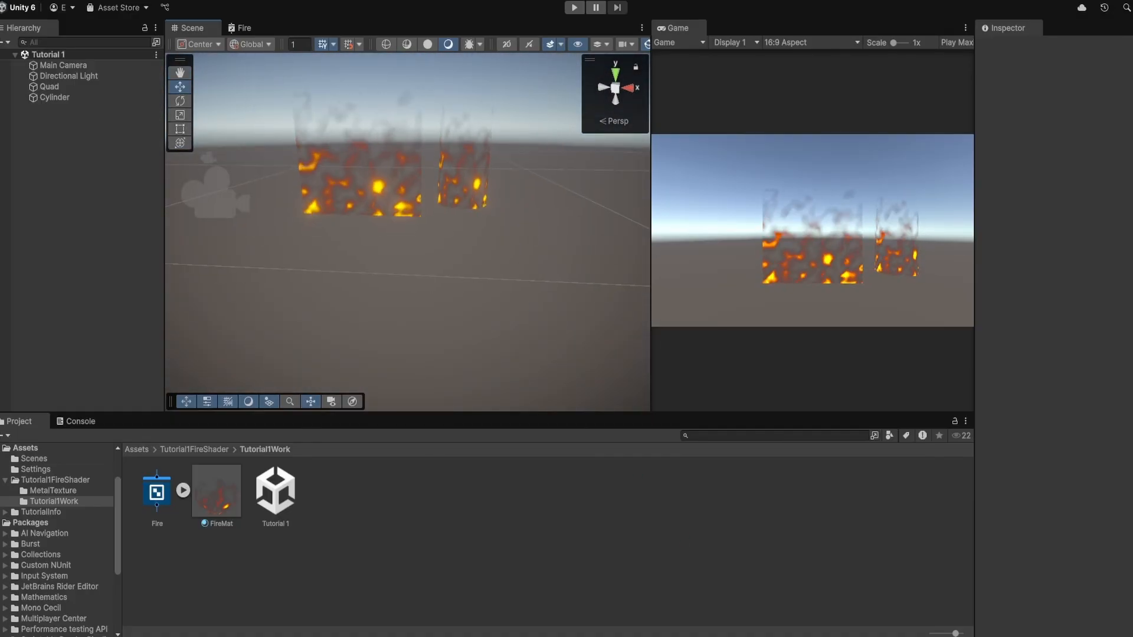
pyautogui.moveTo(735, 636)
# Look over the nodes of the maximized Fire graph and view the fire on the quad and cylinder in the Scene view
pyautogui.click(263, 32)
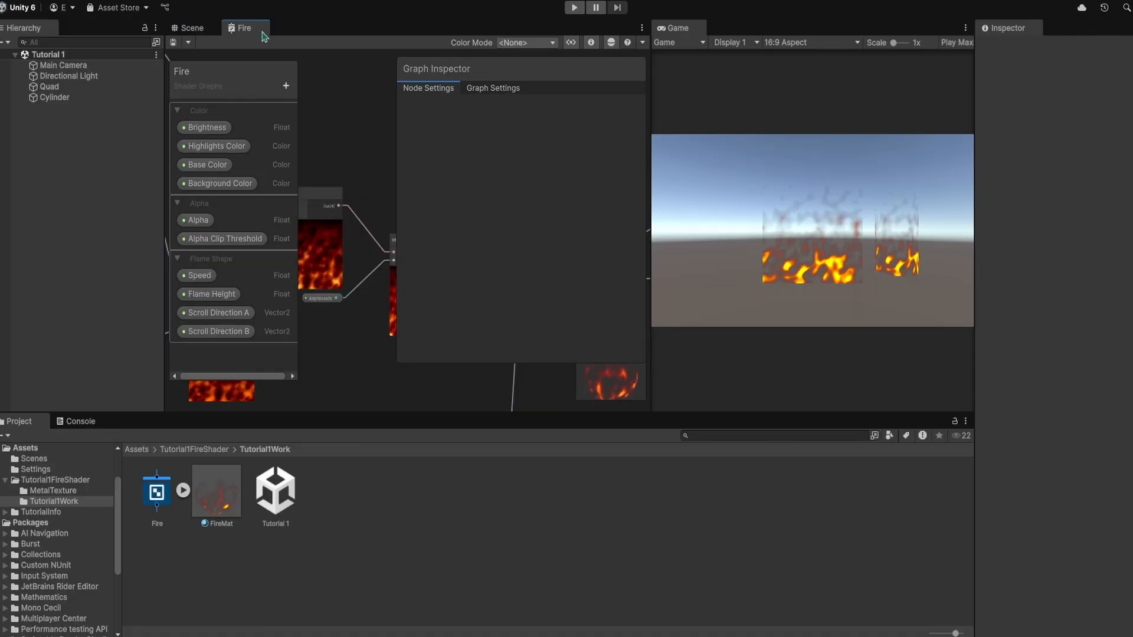
pyautogui.doubleClick(263, 36)
pyautogui.moveTo(454, 213); pyautogui.dragTo(620, 88, button='middle')
pyautogui.moveTo(533, 359); pyautogui.dragTo(685, 289, button='middle')
pyautogui.scroll(2, 347, 424)
pyautogui.moveTo(347, 423); pyautogui.dragTo(495, 404, button='middle')
pyautogui.scroll(-5, 556, 587)
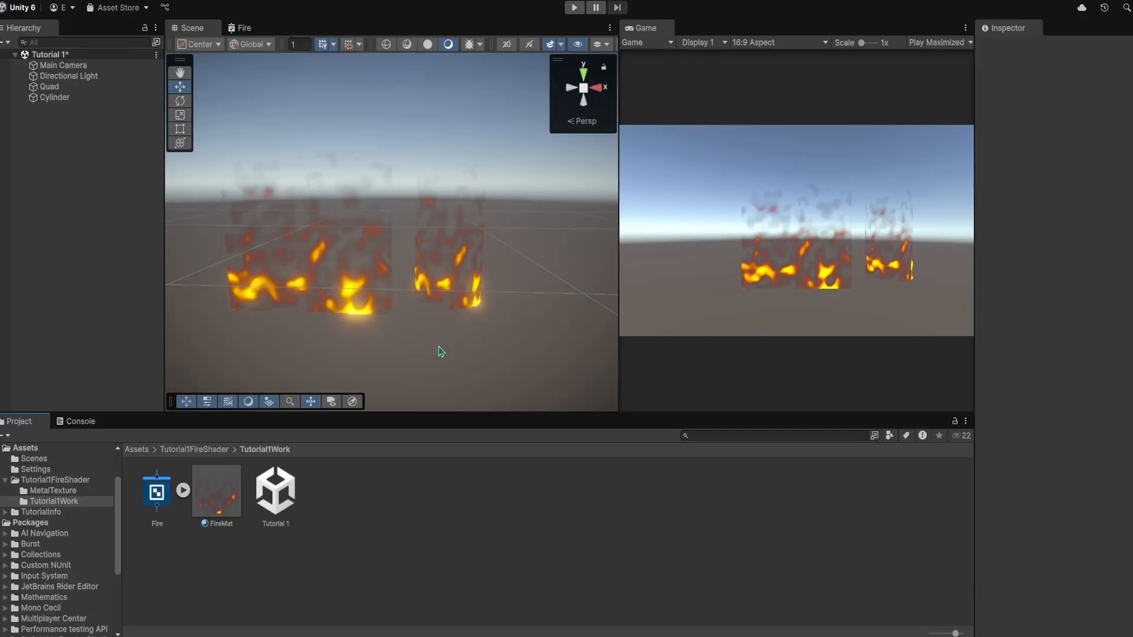
pyautogui.moveTo(439, 347); pyautogui.dragTo(428, 337, button='right')
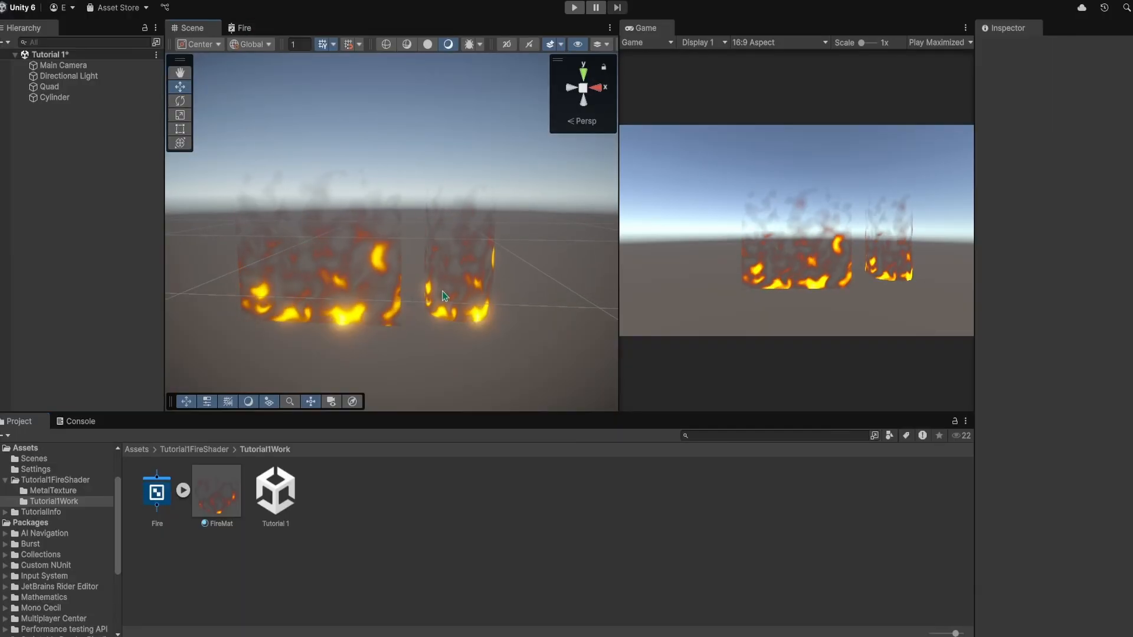
# View the cylinder fire up close, and turn off Cast Shadows in the Fire graph's Universal target settings
pyautogui.moveTo(463, 298)
pyautogui.mouseDown(button='right')
pyautogui.moveTo(503, 299)
pyautogui.moveTo(472, 311)
pyautogui.mouseUp(button='right')
pyautogui.press('d')
pyautogui.press('w')
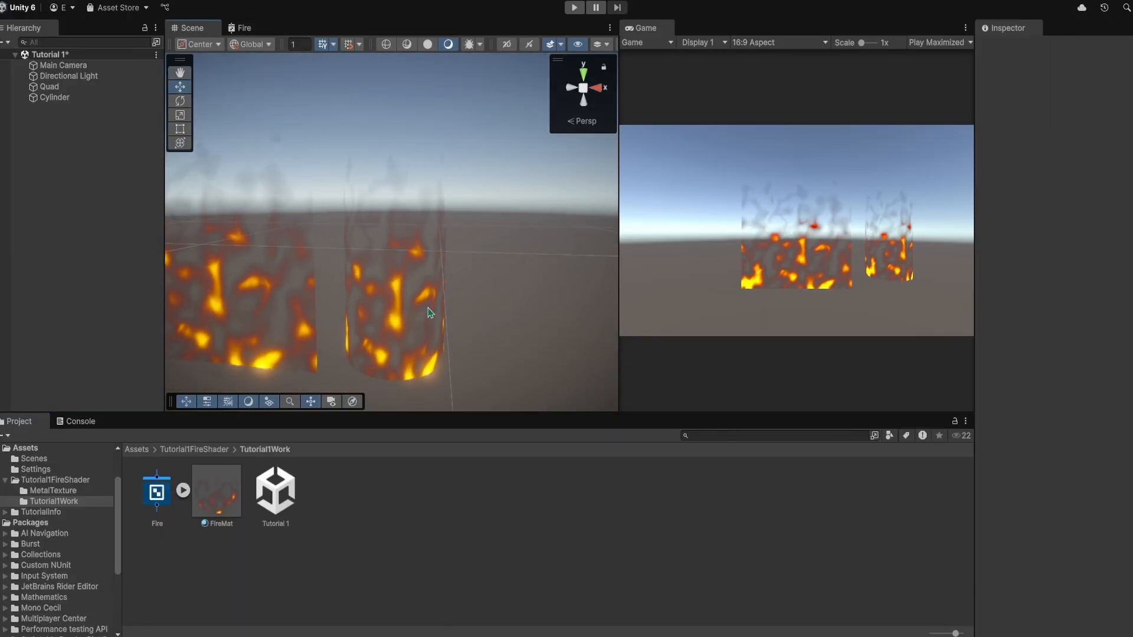
pyautogui.click(245, 28)
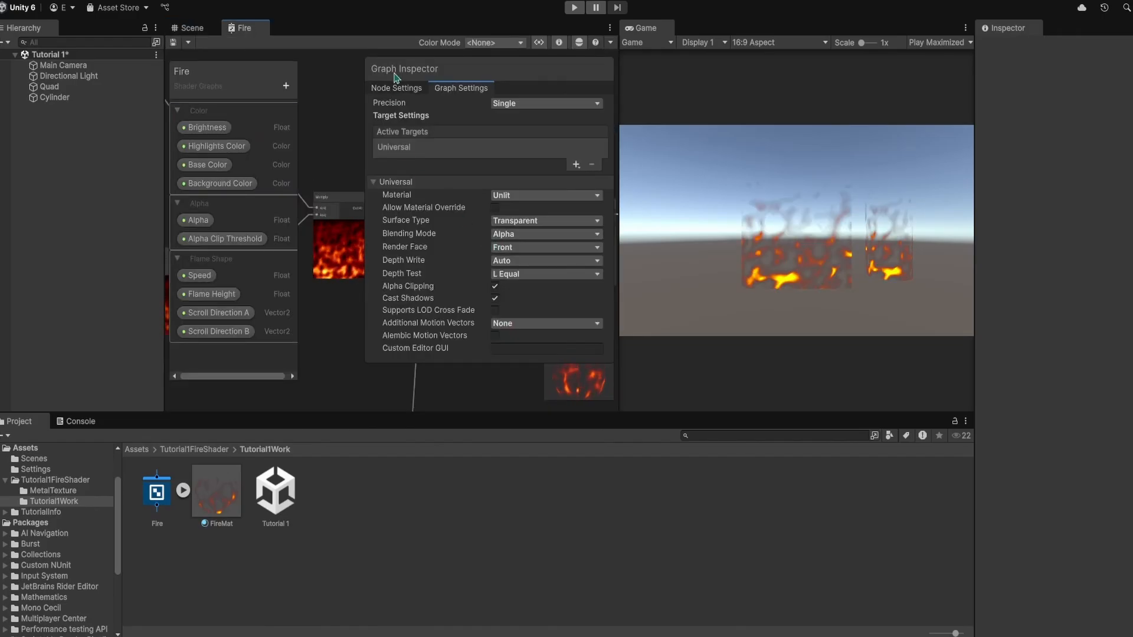
pyautogui.moveTo(394, 77)
pyautogui.mouseDown()
pyautogui.moveTo(332, 97)
pyautogui.moveTo(394, 76)
pyautogui.mouseUp()
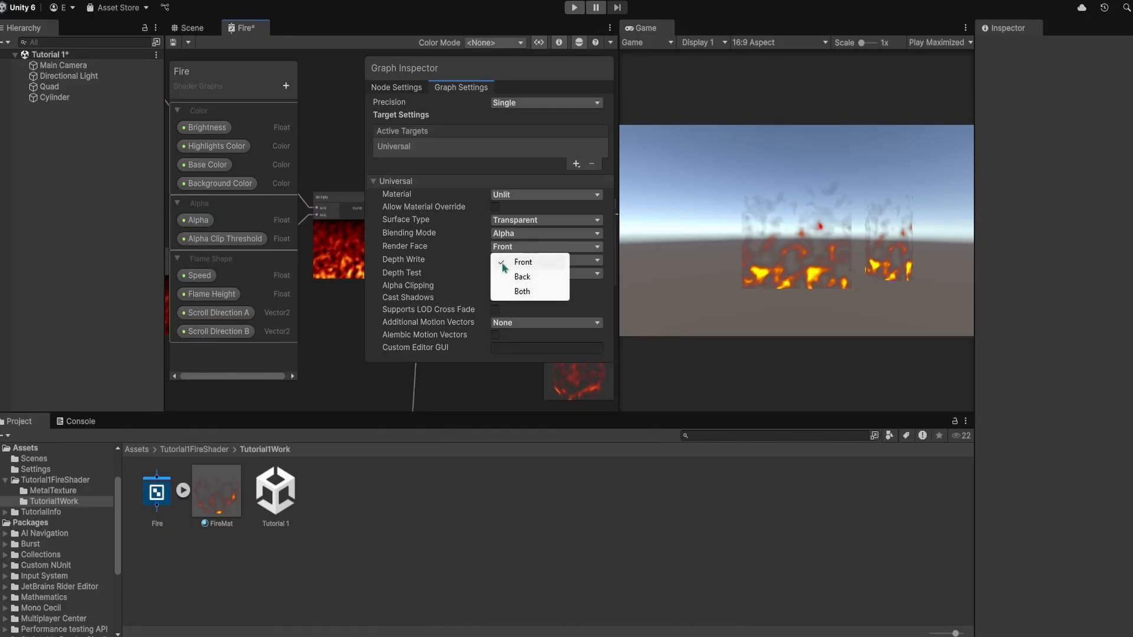
# Try Render Face Both in the graph settings, check the cylinder in the Scene view, and restore Front
pyautogui.click(511, 291)
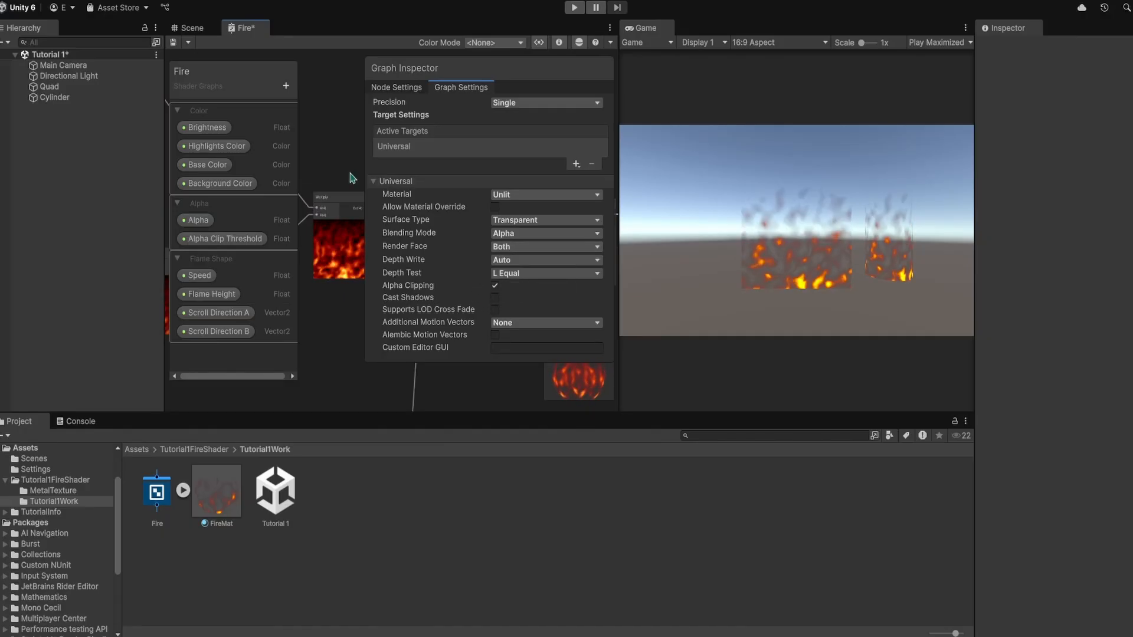
pyautogui.click(181, 29)
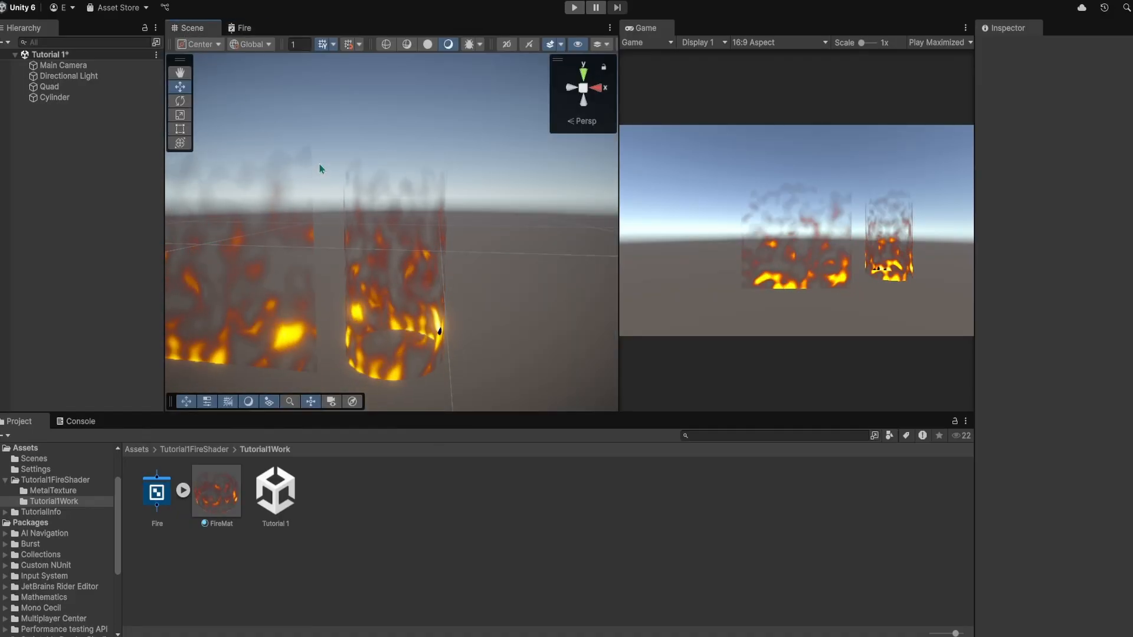
pyautogui.click(243, 28)
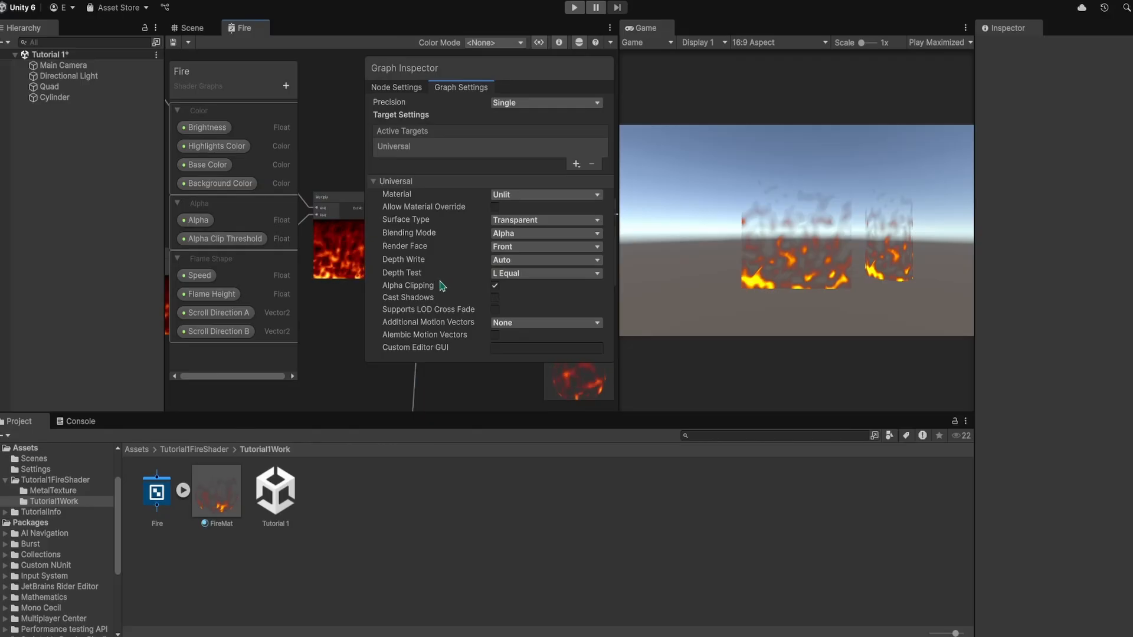
# Switch the Background Color, Base Color and Highlights Color properties to HDR mode and save the Fire graph
pyautogui.click(207, 147)
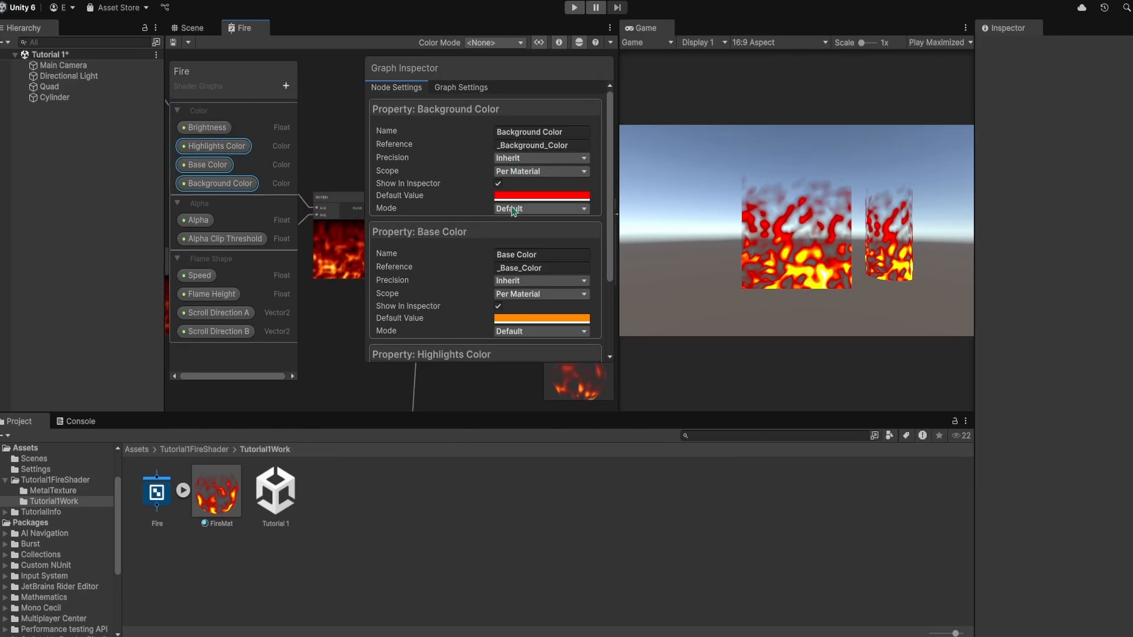
pyautogui.click(515, 242)
pyautogui.scroll(-2, 515, 248)
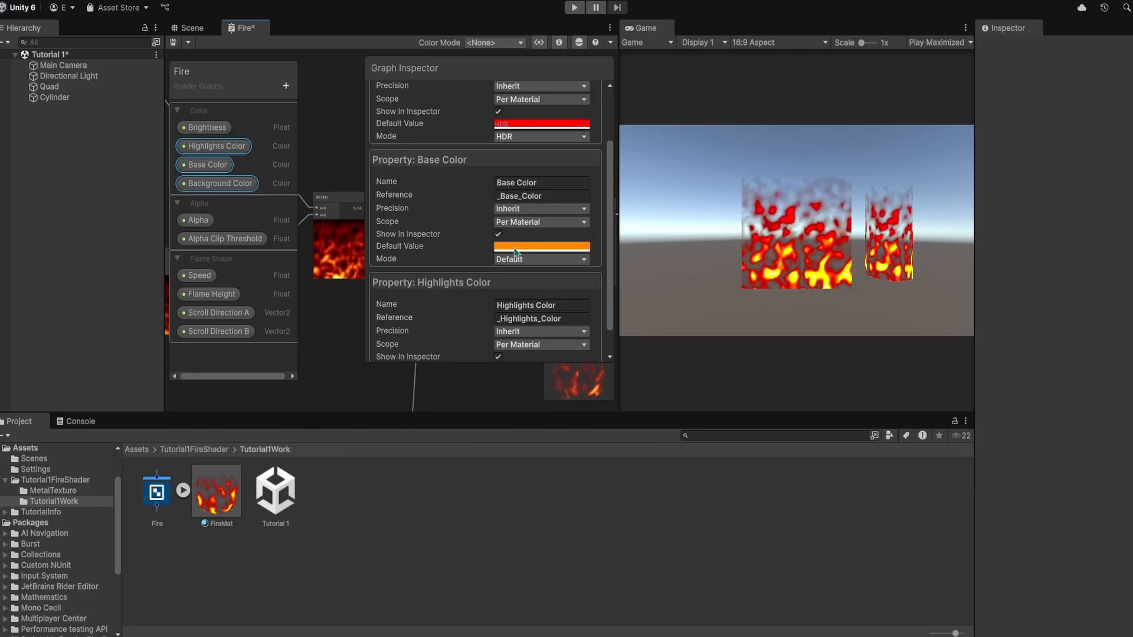
pyautogui.click(525, 289)
pyautogui.scroll(-1, 511, 293)
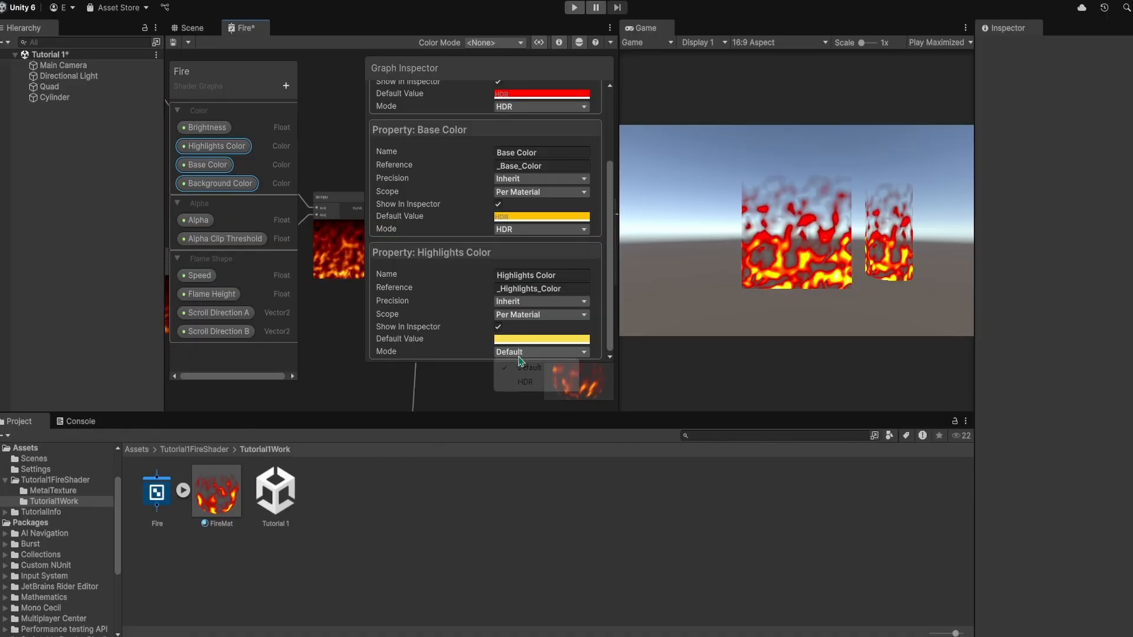
pyautogui.click(521, 382)
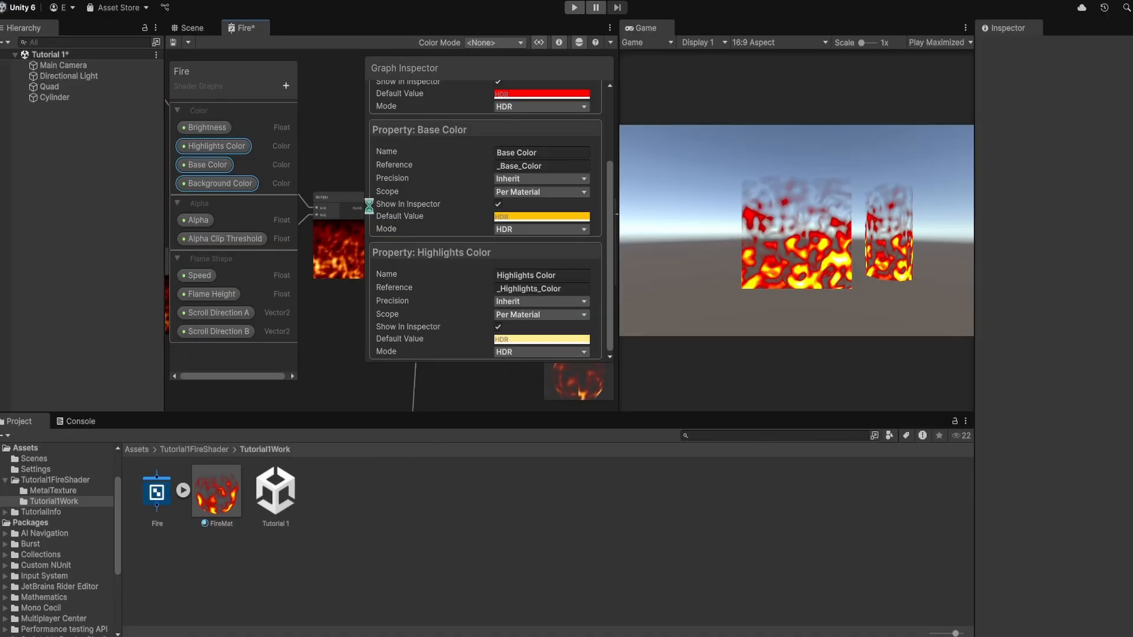
pyautogui.hotkey('ctrl', 's')
# Set the cylinder material's Brightness to 2 and adjust its Background Color to a more intense HDR red
pyautogui.click(203, 30)
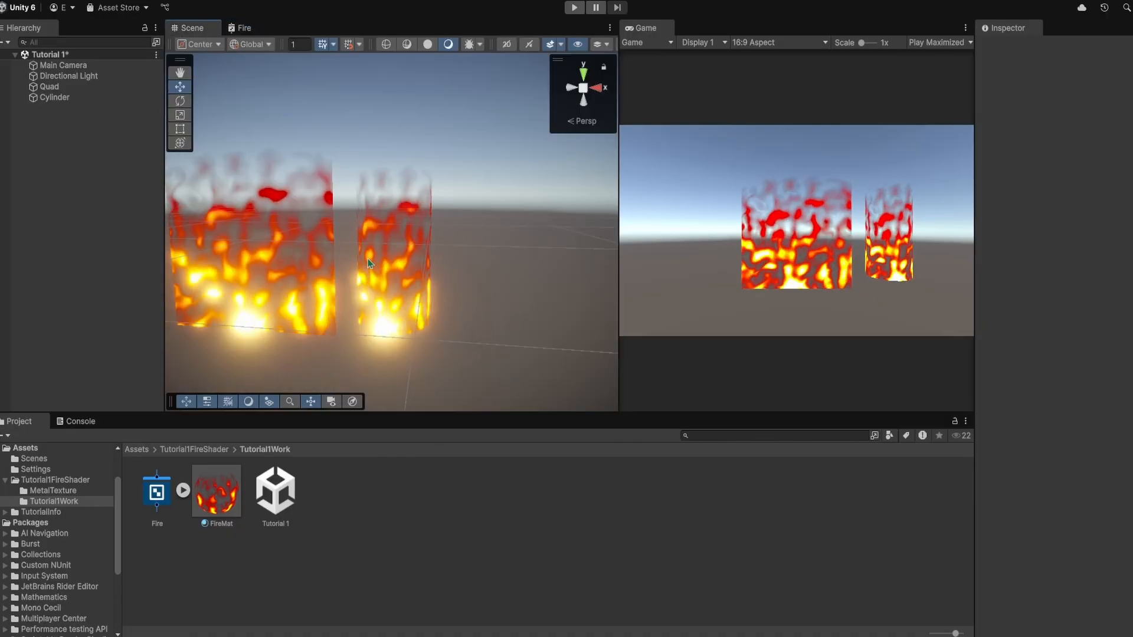
pyautogui.click(398, 267)
pyautogui.click(1116, 260)
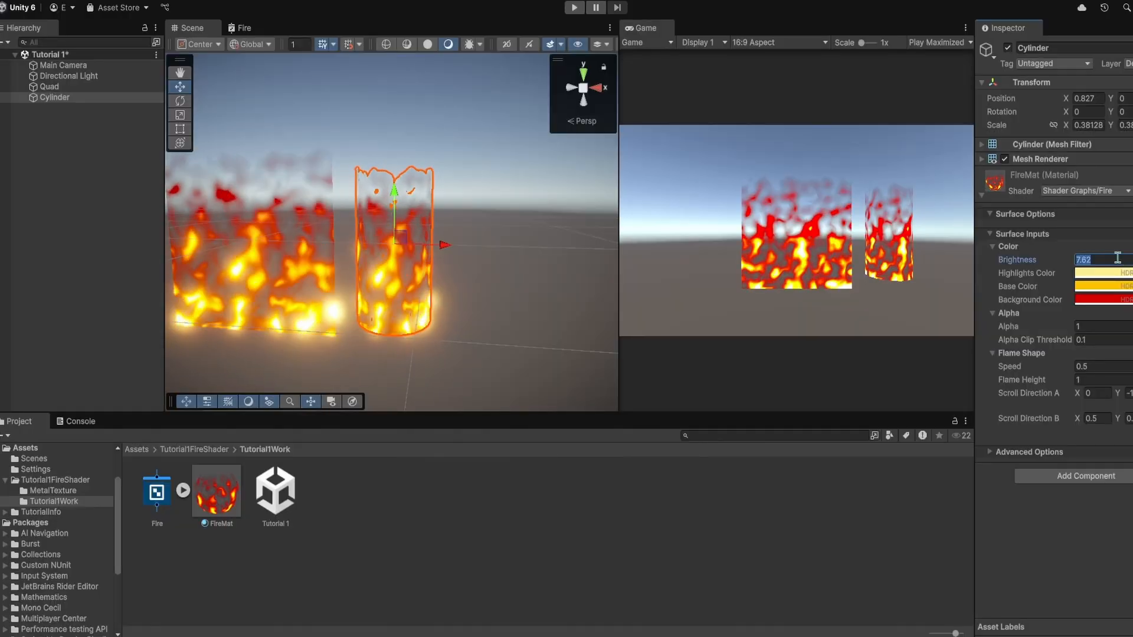
pyautogui.write('2')
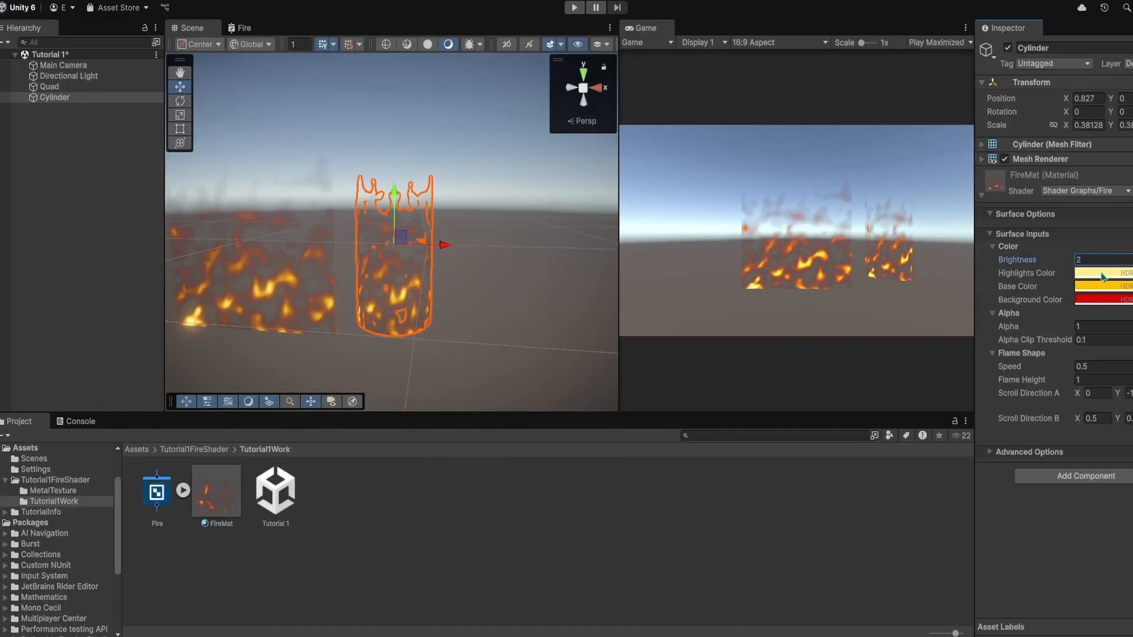
pyautogui.click(1112, 301)
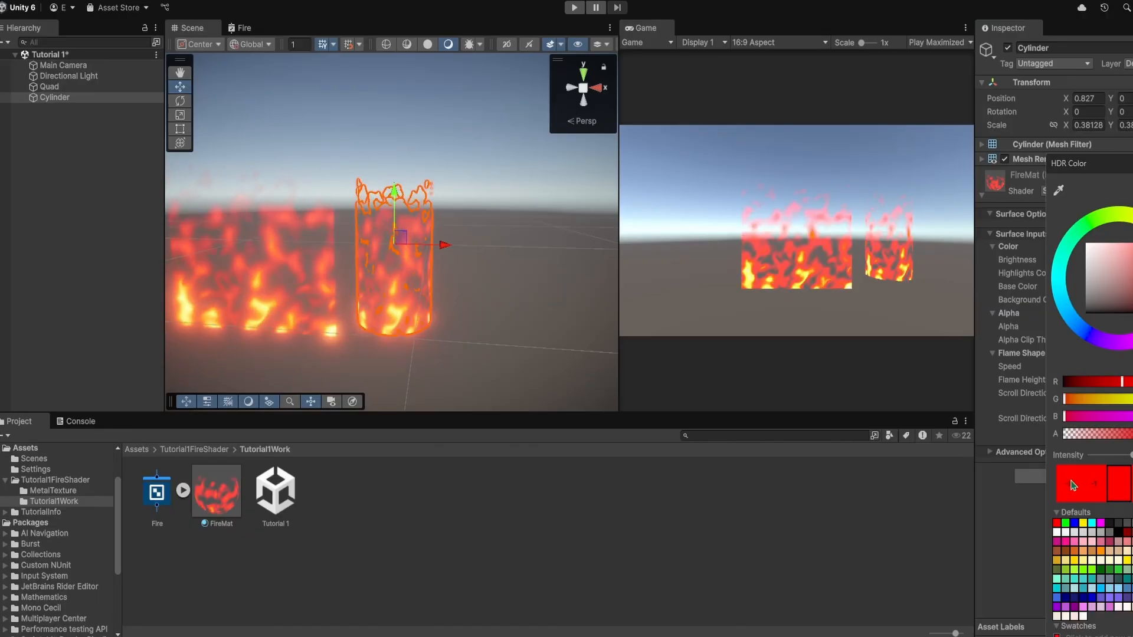
pyautogui.click(966, 479)
pyautogui.keyDown('alt'); pyautogui.moveTo(451, 316); pyautogui.dragTo(488, 339); pyautogui.keyUp('alt')
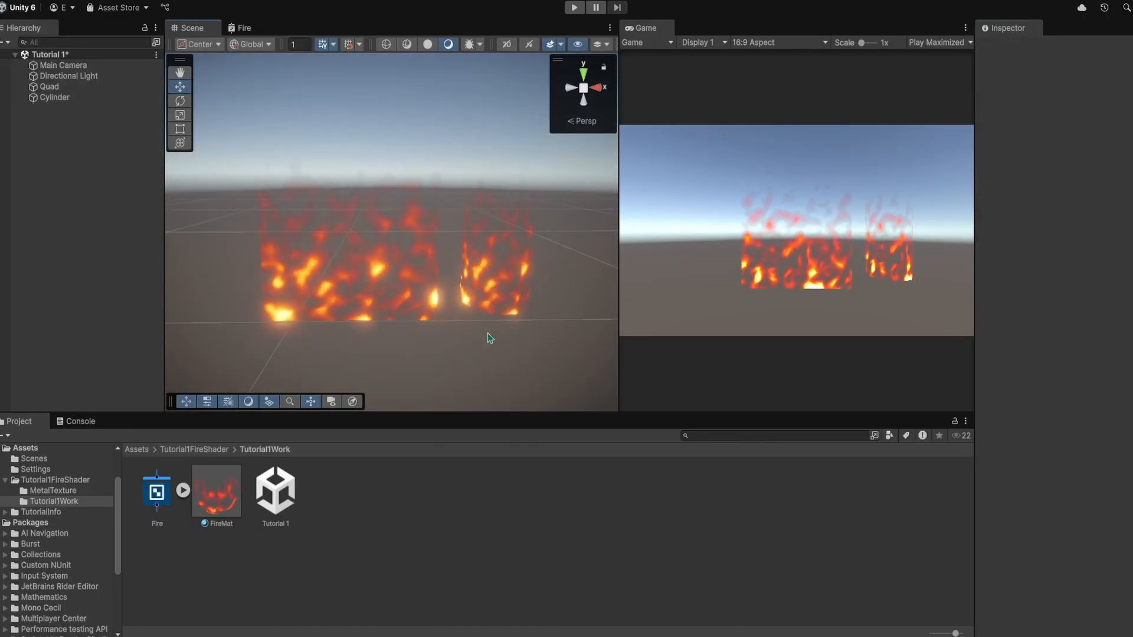
# Set the Main Camera volume's Bloom to Intensity 3.68 and Threshold 1.22
pyautogui.click(88, 65)
pyautogui.scroll(-6, 1073, 473)
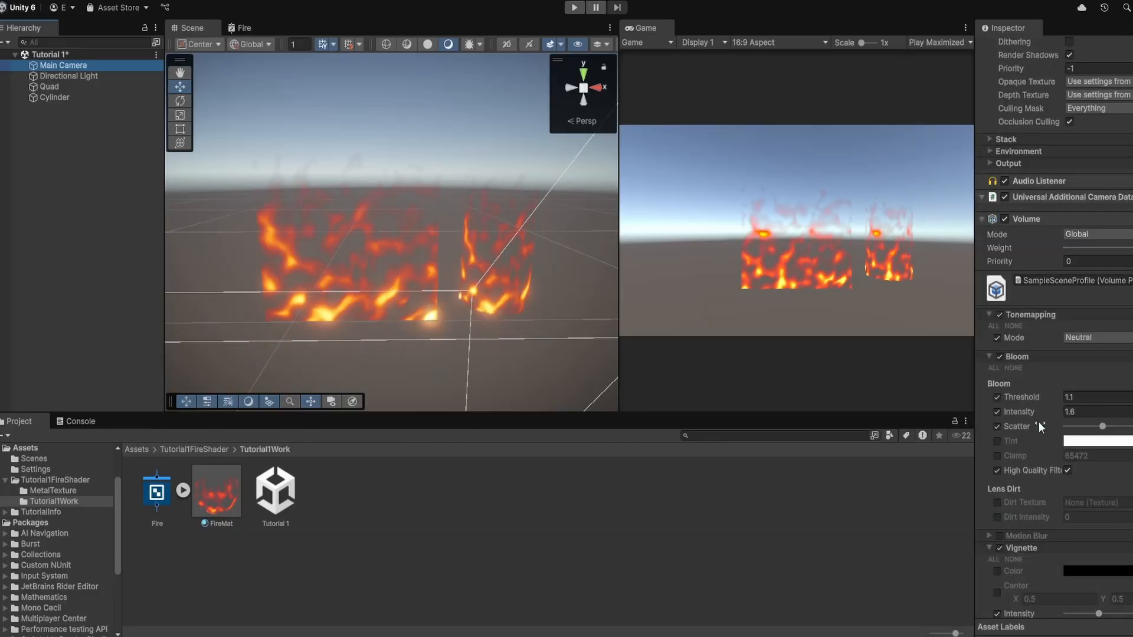
pyautogui.moveTo(1036, 416); pyautogui.dragTo(1085, 417)
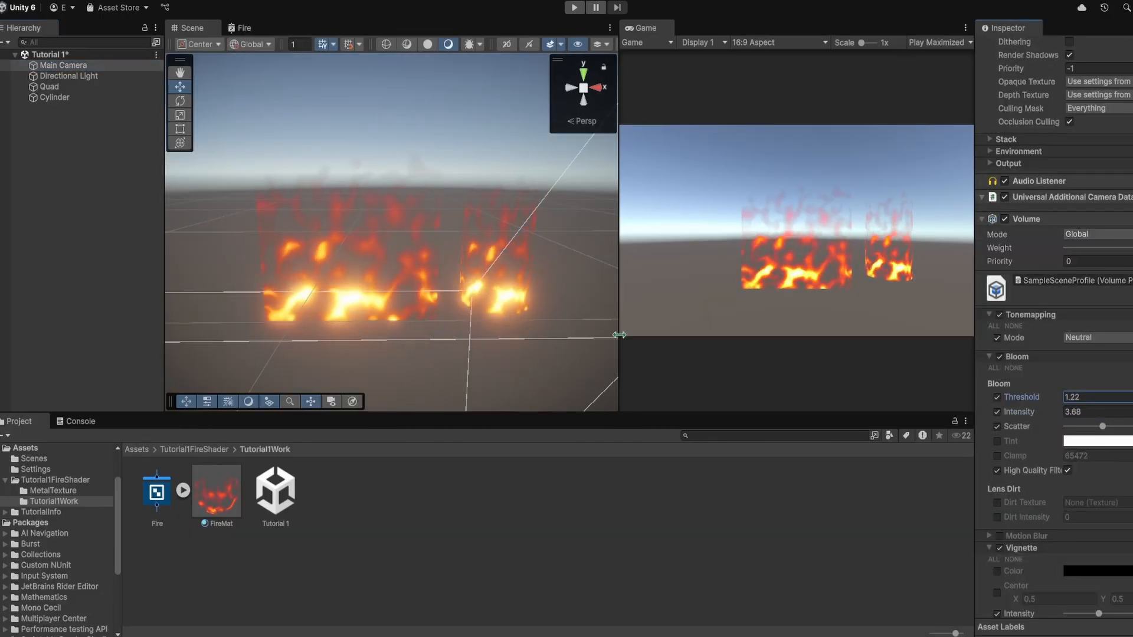
pyautogui.click(571, 347)
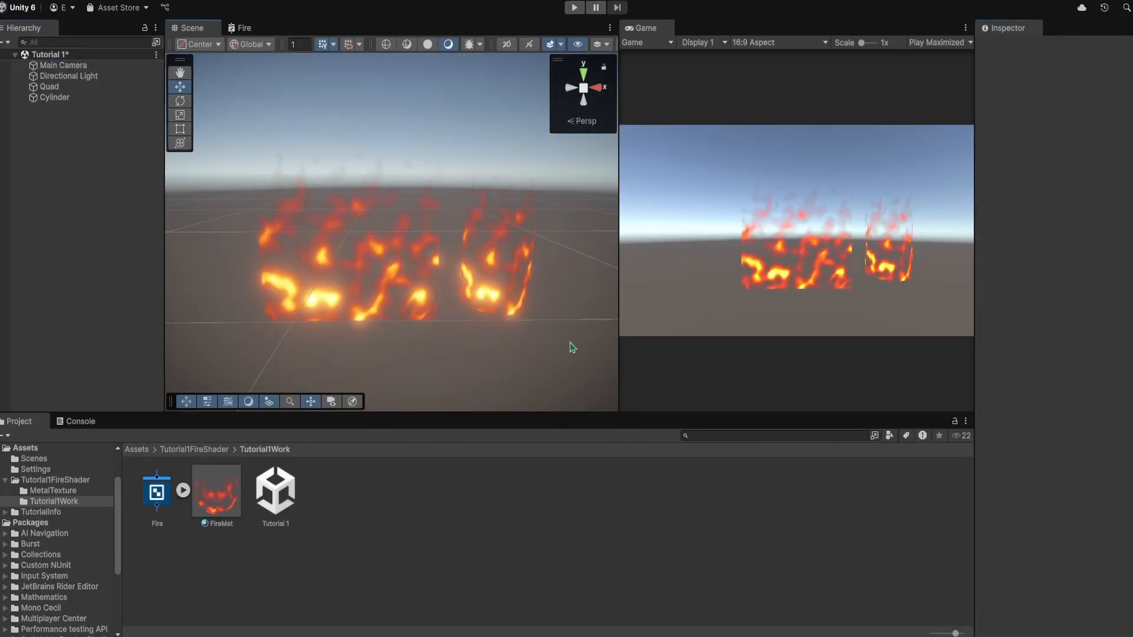
# Enable Post Processing on the Main Camera and widen the Scene view
pyautogui.click(71, 67)
pyautogui.click(1070, 216)
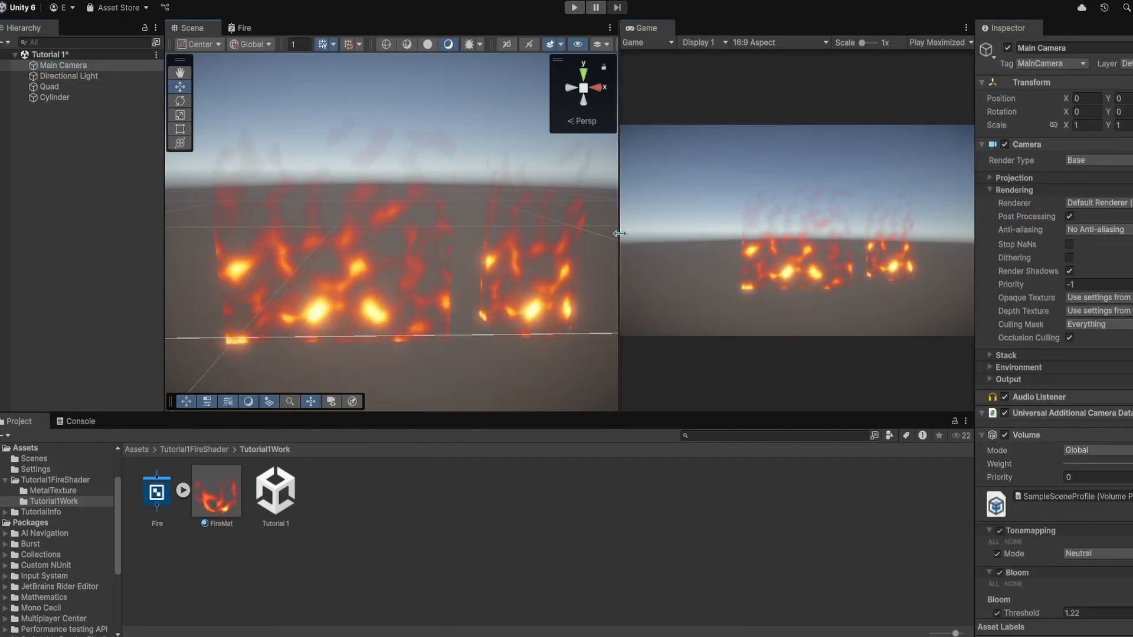
pyautogui.moveTo(619, 233); pyautogui.dragTo(678, 238)
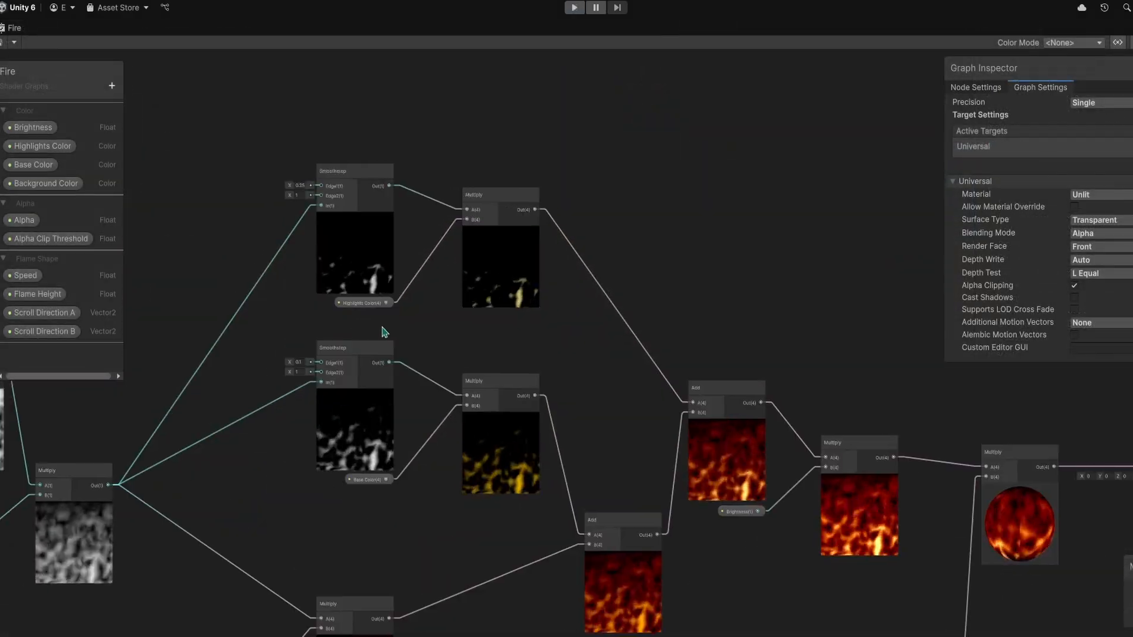
# In the Fire graph, create a Step node fed by the combined noise Multiply and set its Edge to 0.25
pyautogui.moveTo(358, 559); pyautogui.dragTo(393, 254)
pyautogui.write('step')
pyautogui.press('Return')
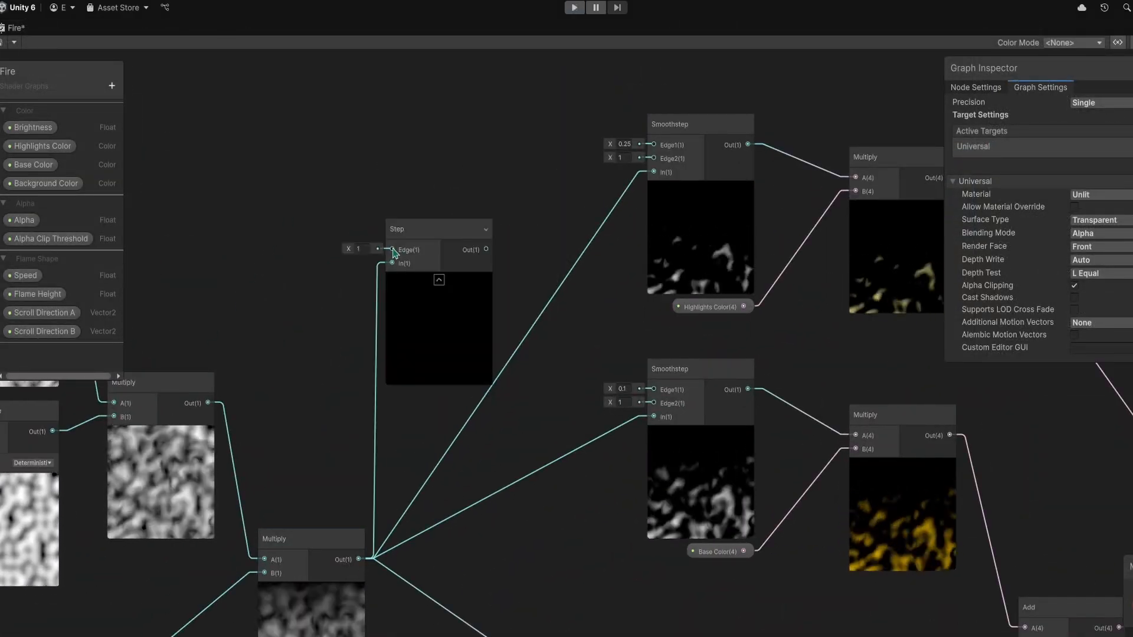
pyautogui.click(364, 250)
pyautogui.write('0.5')
pyautogui.press('BackSpace')
pyautogui.write('25')
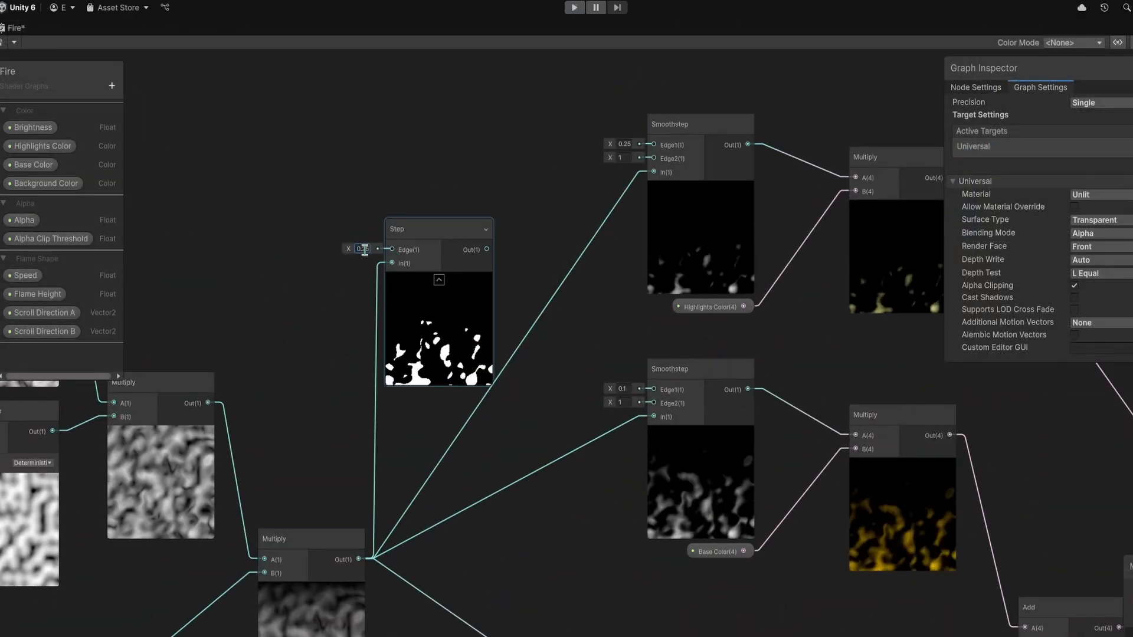
# Add a second Step node from the same noise Multiply output and set its Edge to 0.1
pyautogui.moveTo(513, 324); pyautogui.dragTo(490, 213, button='middle')
pyautogui.moveTo(335, 449); pyautogui.dragTo(459, 354)
pyautogui.write('step')
pyautogui.press('Return')
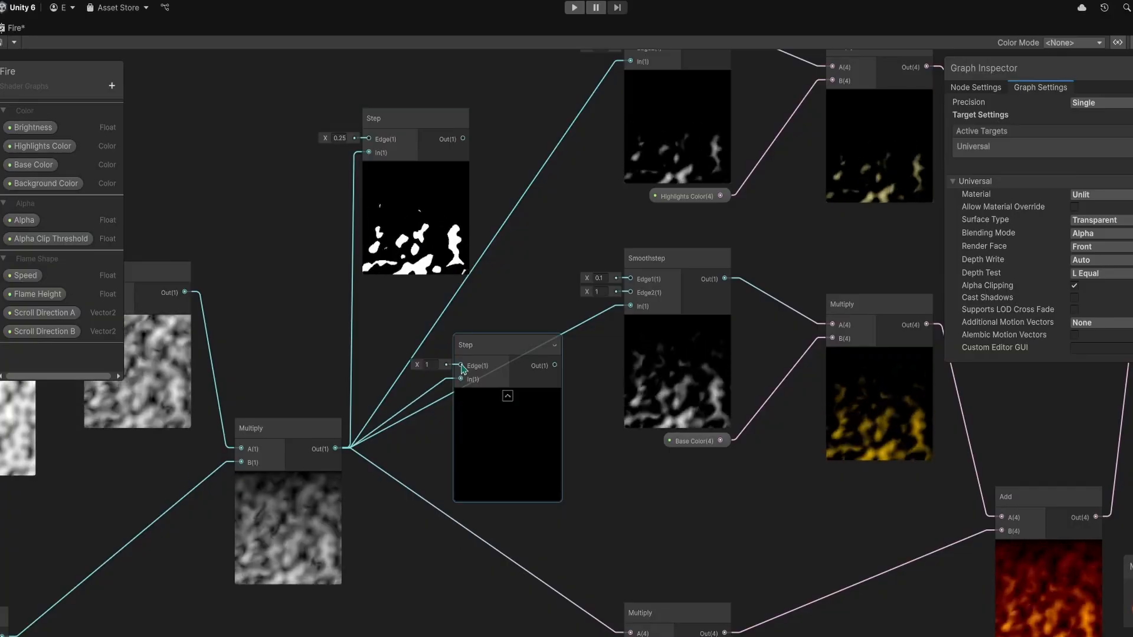
pyautogui.click(428, 366)
pyautogui.write('0.1')
# Connect the 0.25 Step to the Highlights Color Multiply and the 0.1 Step to the Base Color Multiply, and save the graph
pyautogui.moveTo(463, 288); pyautogui.dragTo(285, 360, button='middle')
pyautogui.moveTo(377, 436); pyautogui.dragTo(654, 395)
pyautogui.moveTo(303, 239); pyautogui.dragTo(290, 299, button='middle')
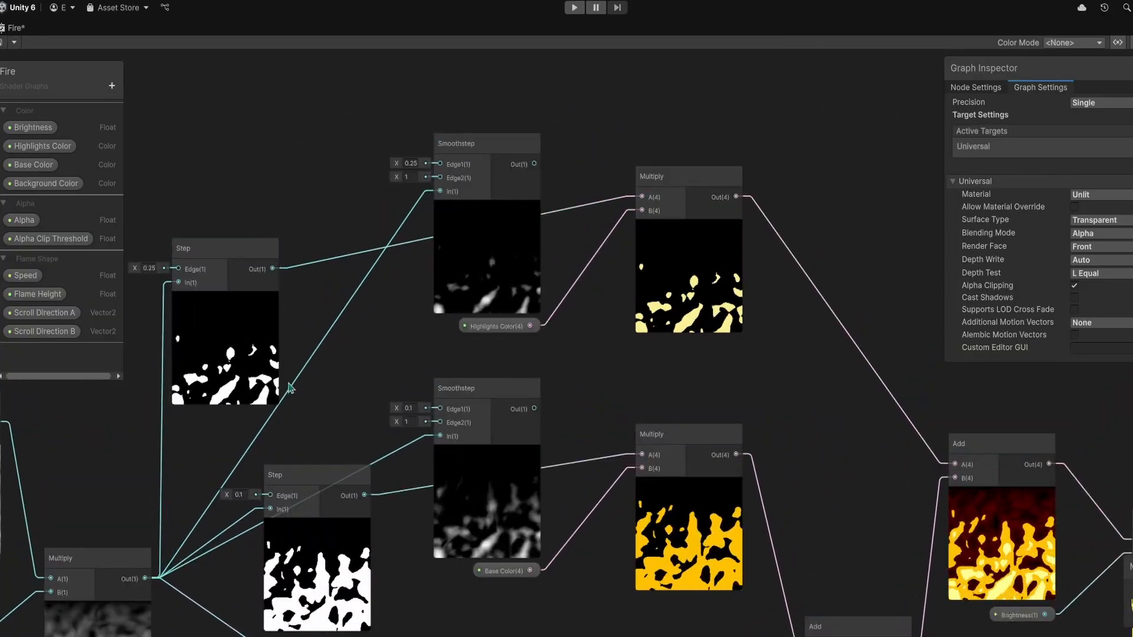
pyautogui.moveTo(565, 524); pyautogui.dragTo(409, 312, button='middle')
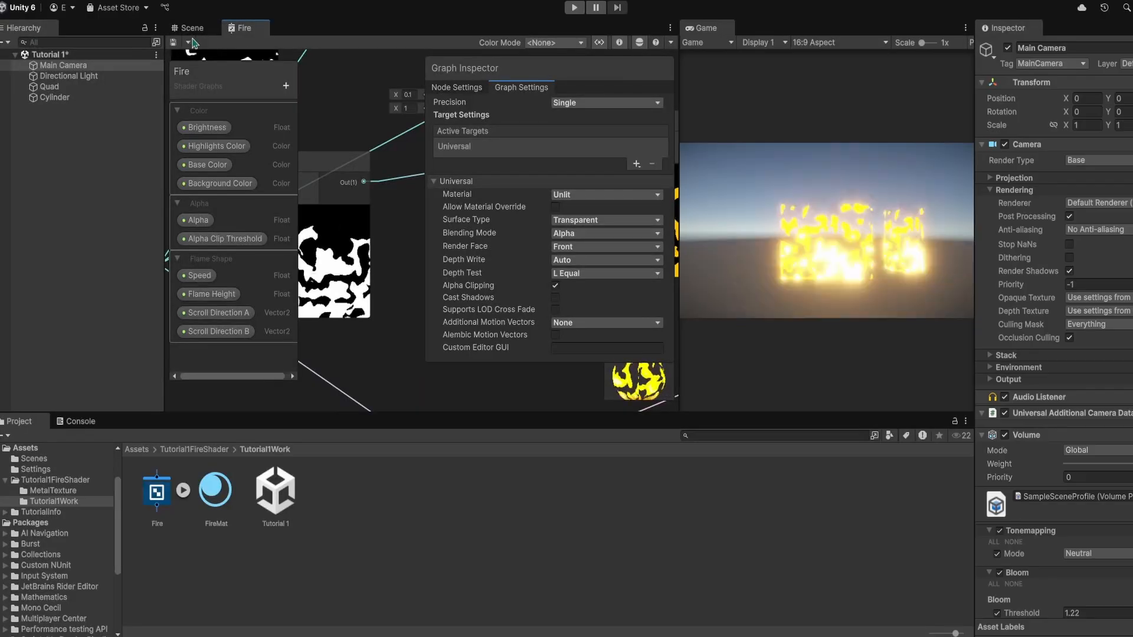
# Select the cylinder in the Scene view and set its fire material's Brightness to 1
pyautogui.click(555, 259)
pyautogui.click(1081, 260)
pyautogui.write('1')
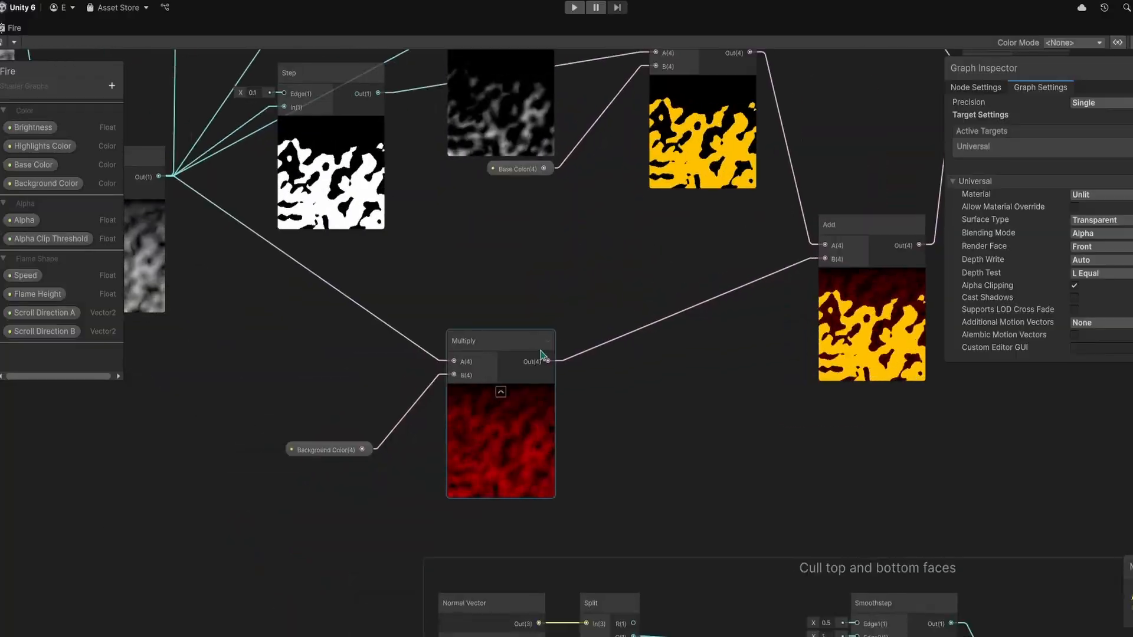
# Insert a Step node with Edge 0.02 between the noise Multiply and the Background Color Multiply, and save the graph
pyautogui.moveTo(548, 360); pyautogui.dragTo(616, 338)
pyautogui.moveTo(159, 177); pyautogui.dragTo(238, 260)
pyautogui.write('step')
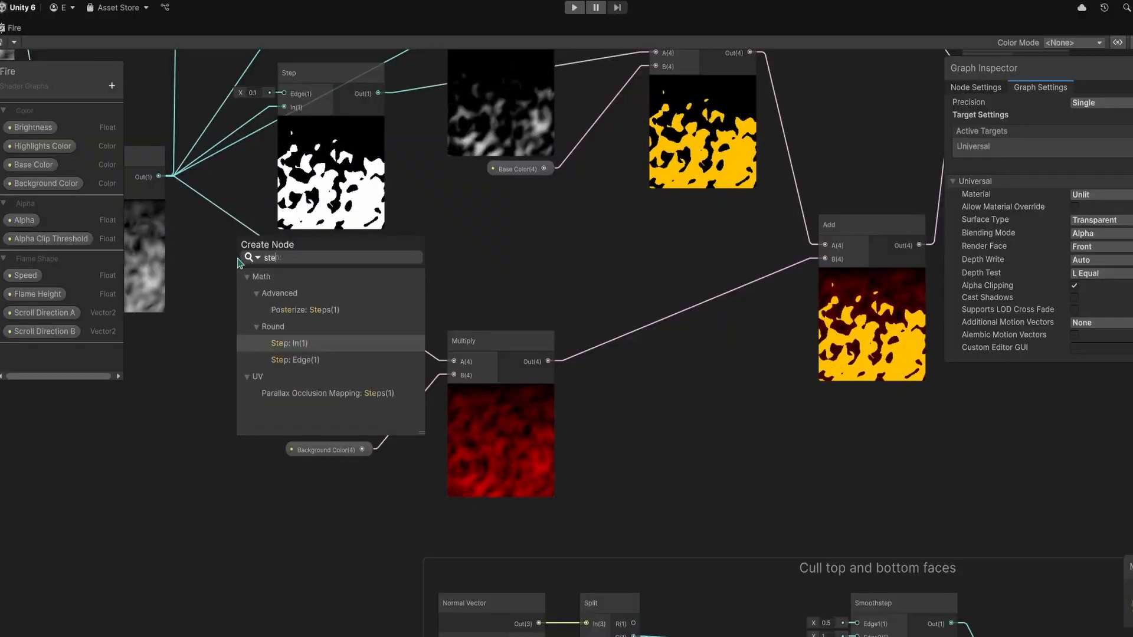
pyautogui.press('Return')
pyautogui.click(211, 253)
pyautogui.write('0.02')
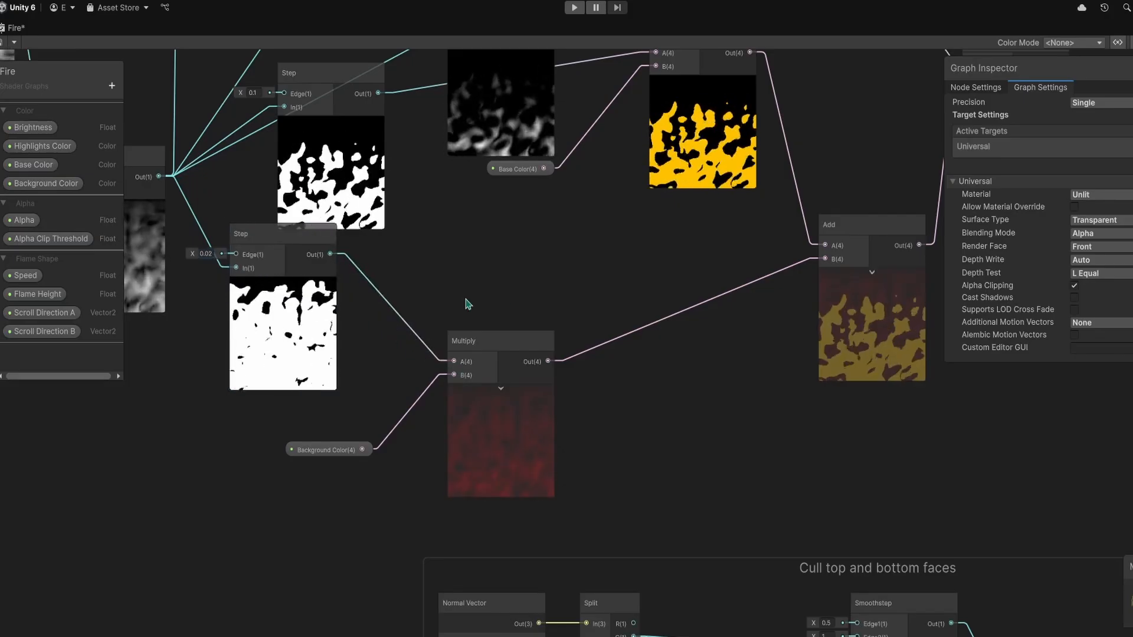
pyautogui.moveTo(468, 304); pyautogui.dragTo(354, 316, button='middle')
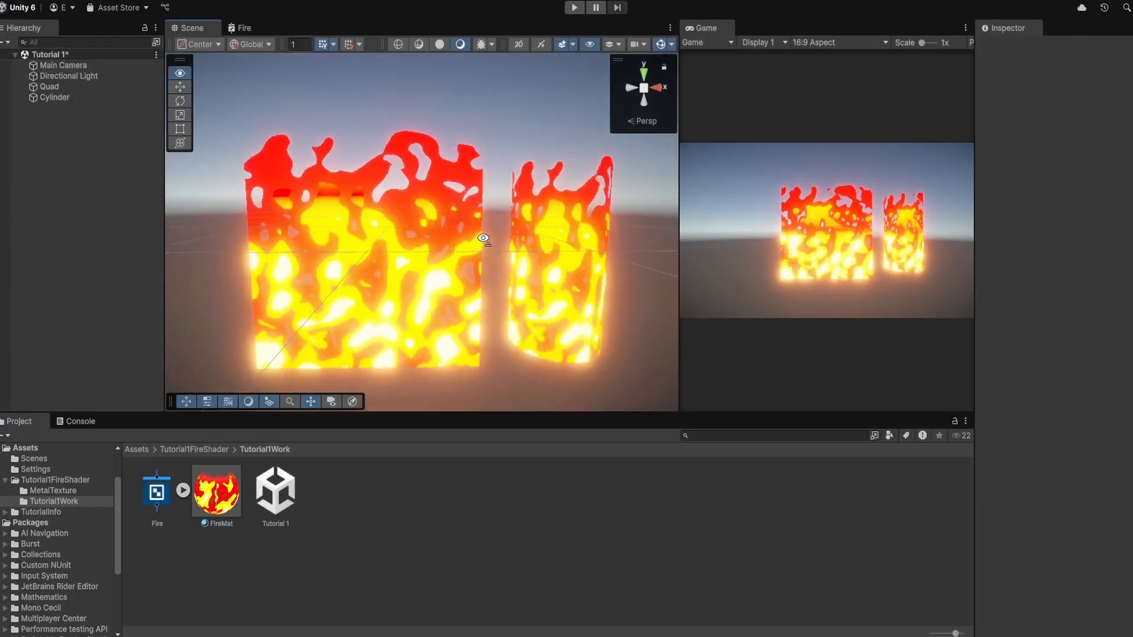
# Select the cylinder in the Scene view and adjust the Brightness and Alpha of its fire material
pyautogui.moveTo(483, 238); pyautogui.dragTo(514, 258, button='right')
pyautogui.click(514, 258)
pyautogui.moveTo(1072, 261)
pyautogui.mouseDown()
pyautogui.moveTo(1063, 260)
pyautogui.moveTo(1073, 259)
pyautogui.mouseUp()
pyautogui.moveTo(1059, 326); pyautogui.dragTo(1043, 321)
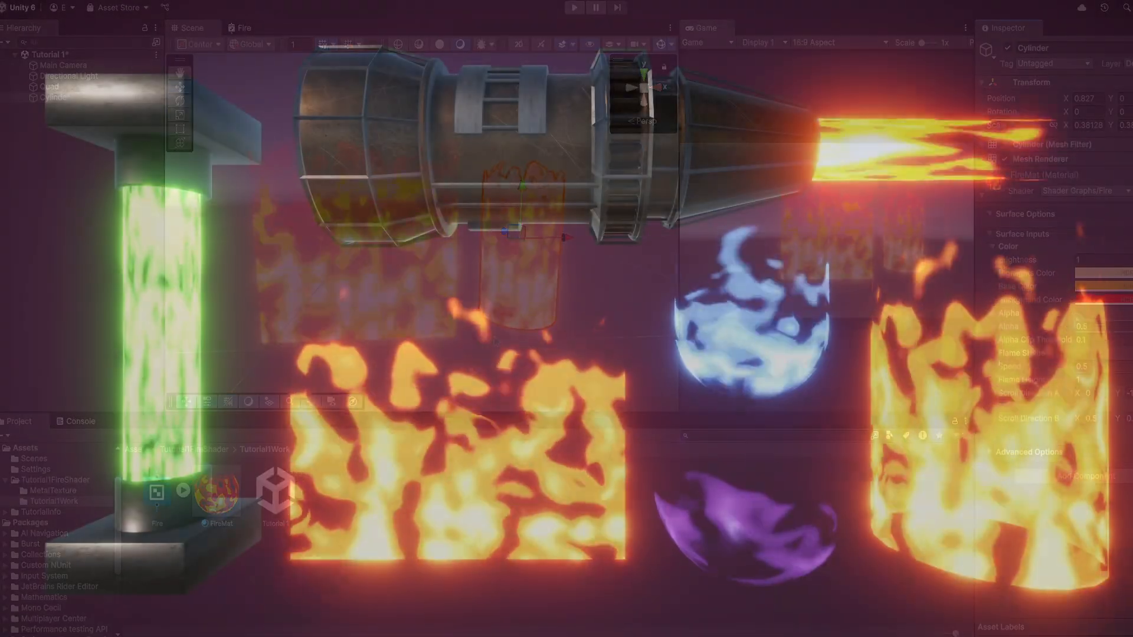